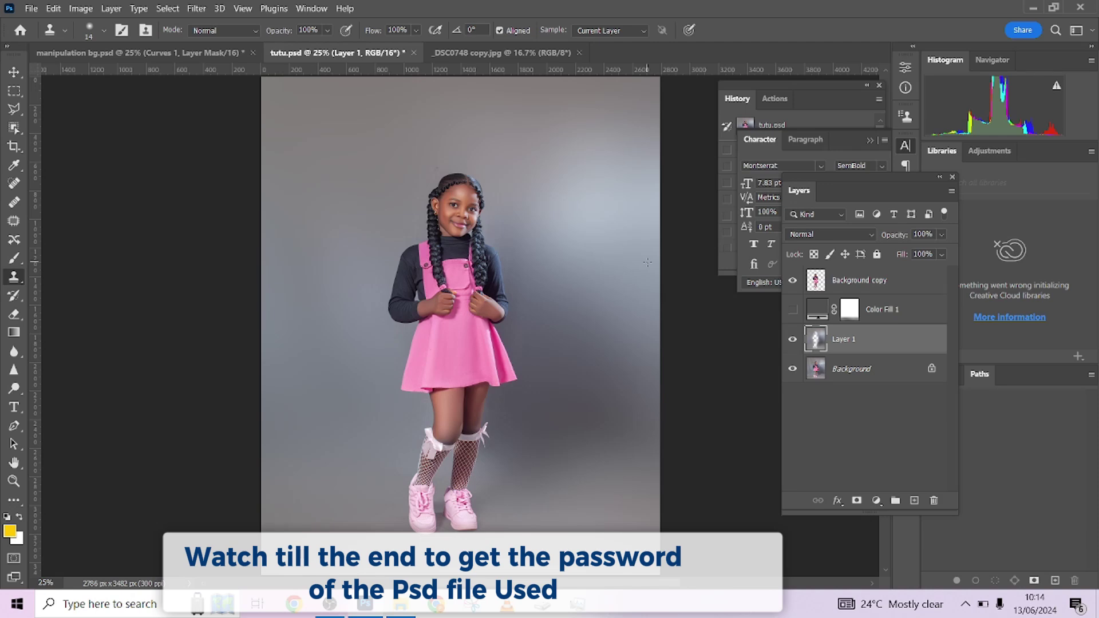
Hide Background copy and Layer 1 in tutu.psd, and compare the original photo with the composite in manipulation bg.psd
left_click(793, 281)
left_click(793, 340)
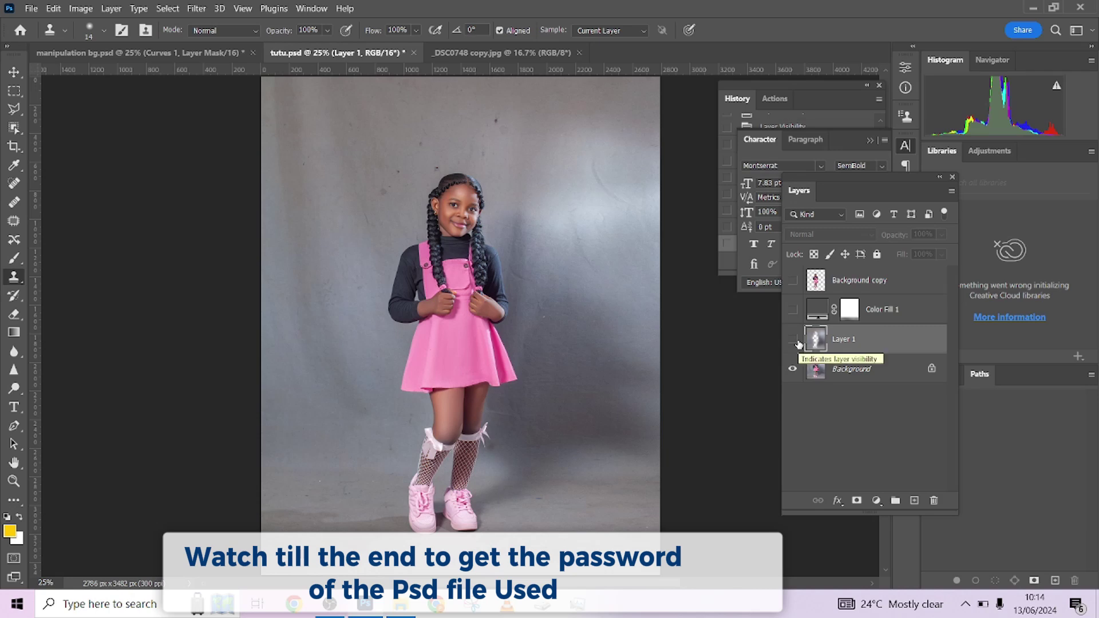
left_click(206, 55)
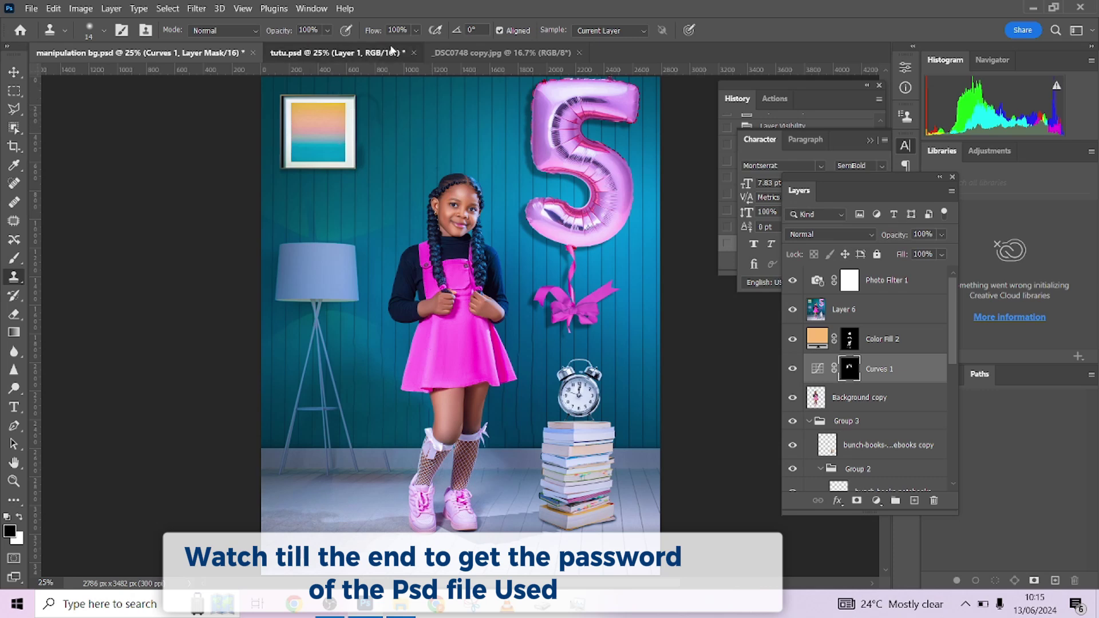
left_click(338, 52)
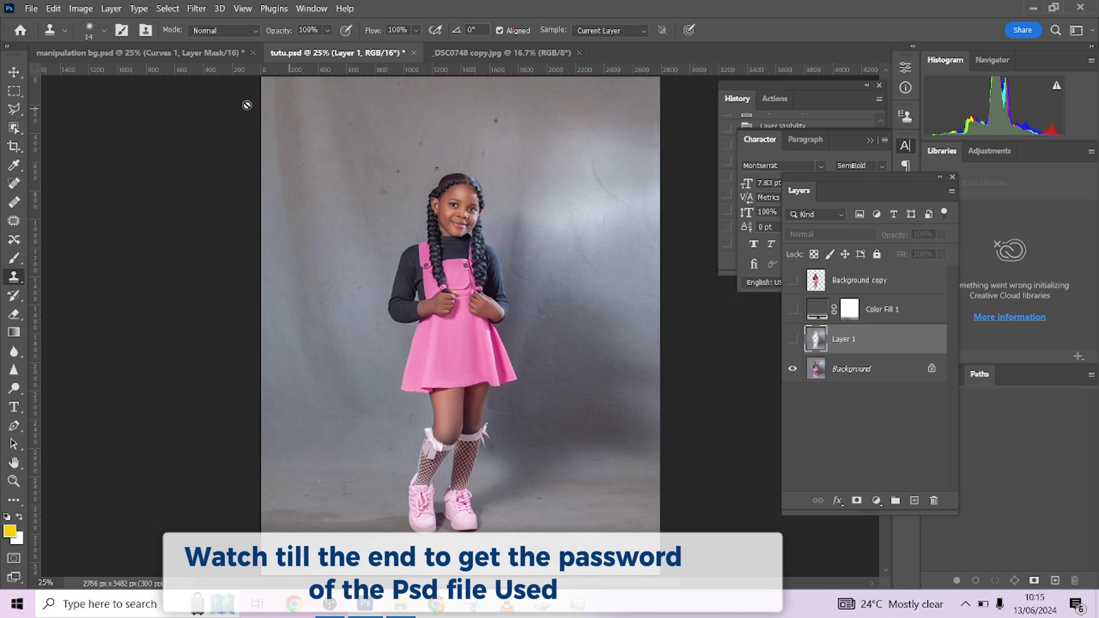
left_click(176, 52)
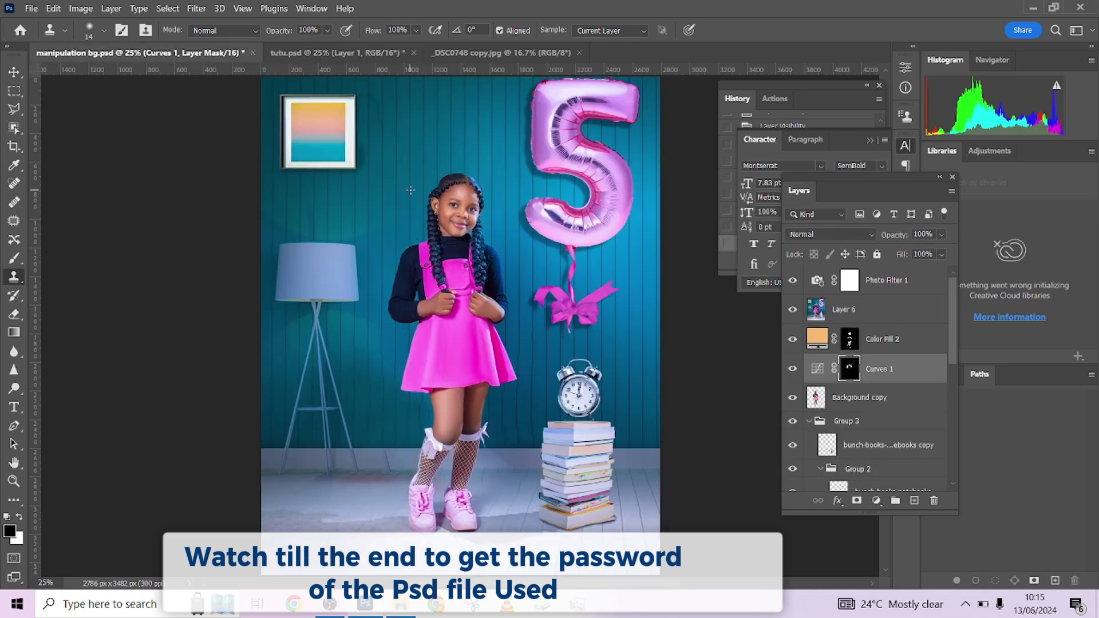
Hide Background copy, Layer 6, Background, Layer 1 and Color Fill 1 in manipulation bg.psd
left_click(791, 399)
scroll(796, 435, "down", 3)
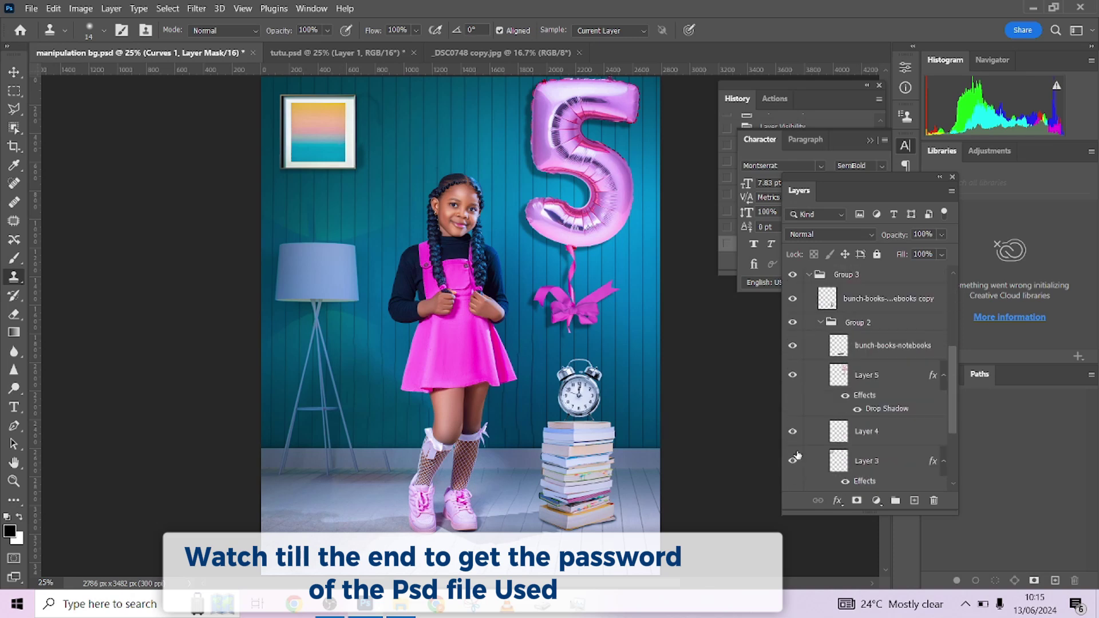
scroll(810, 427, "up", 3)
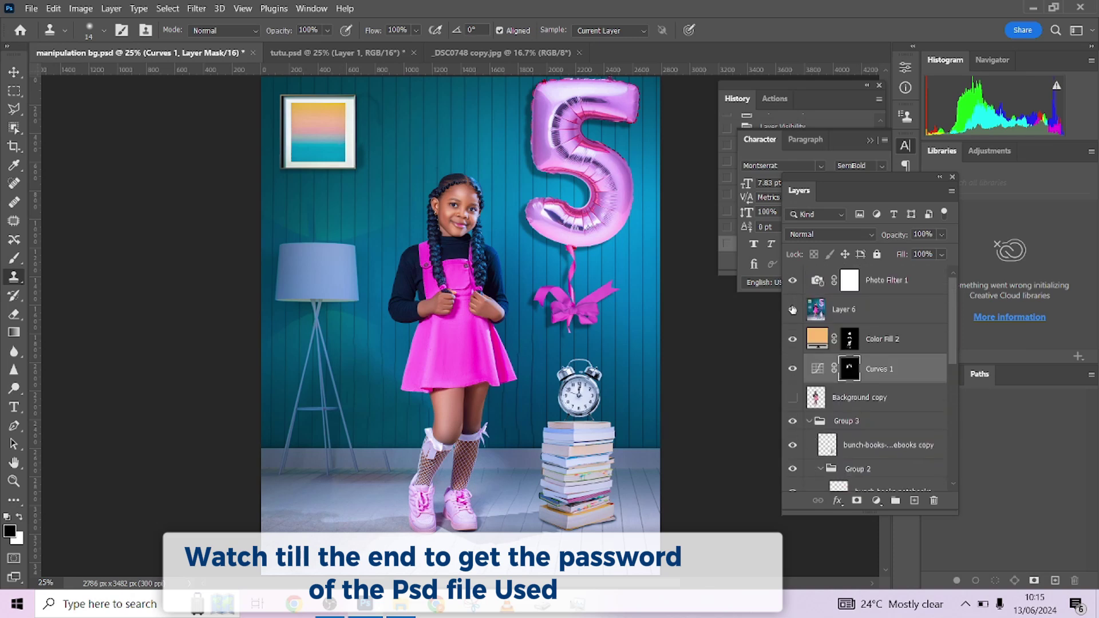
left_click(793, 310)
scroll(803, 345, "down", 6)
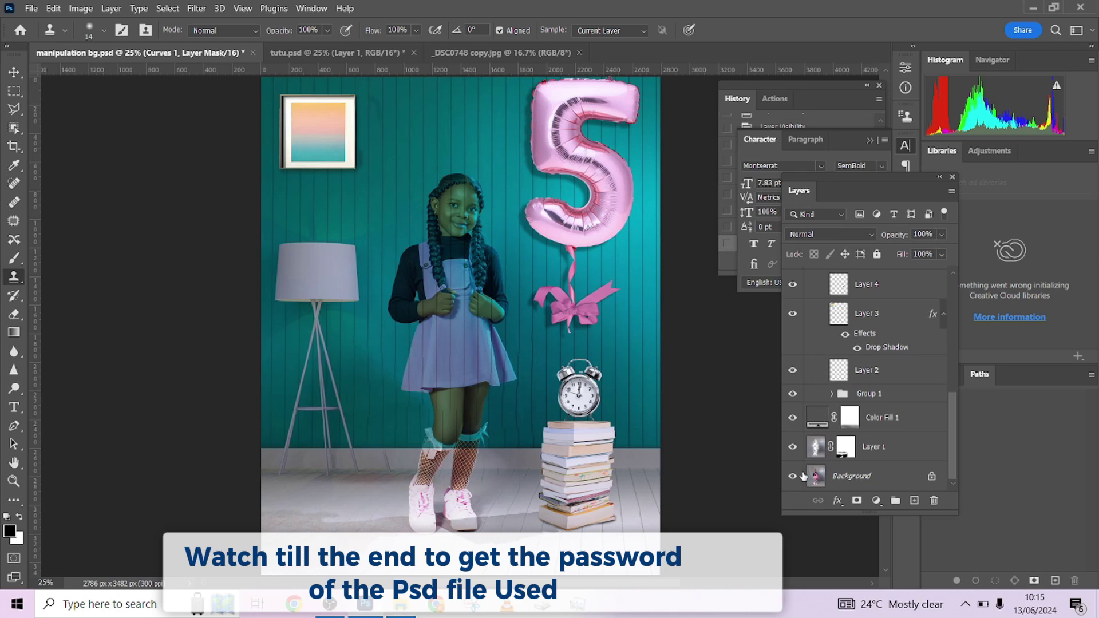
left_click(795, 477)
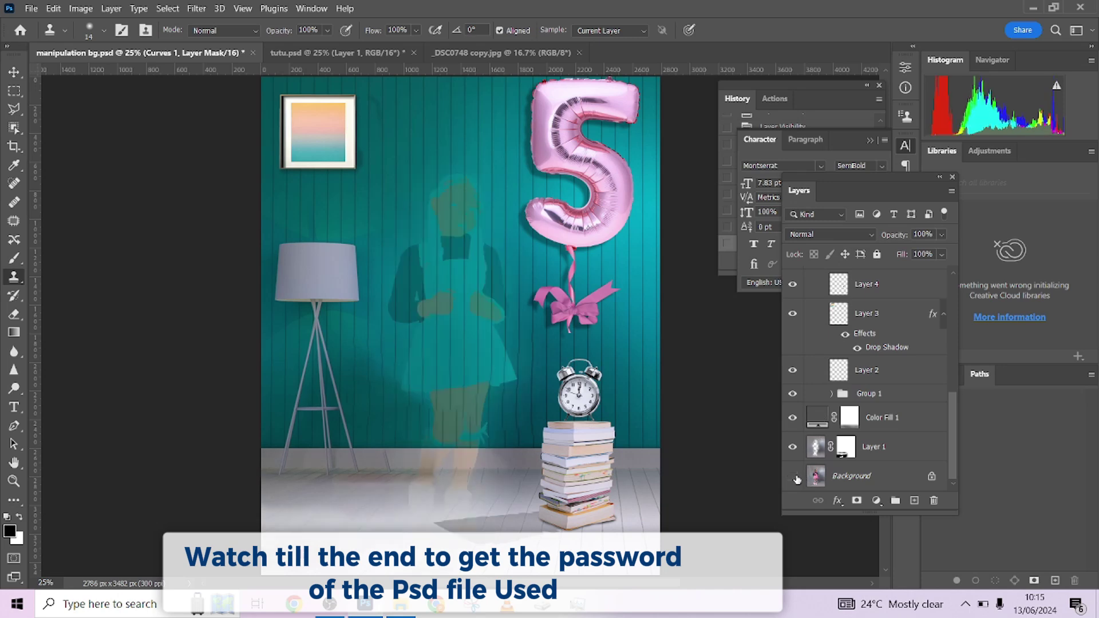
left_click(792, 447)
left_click(794, 419)
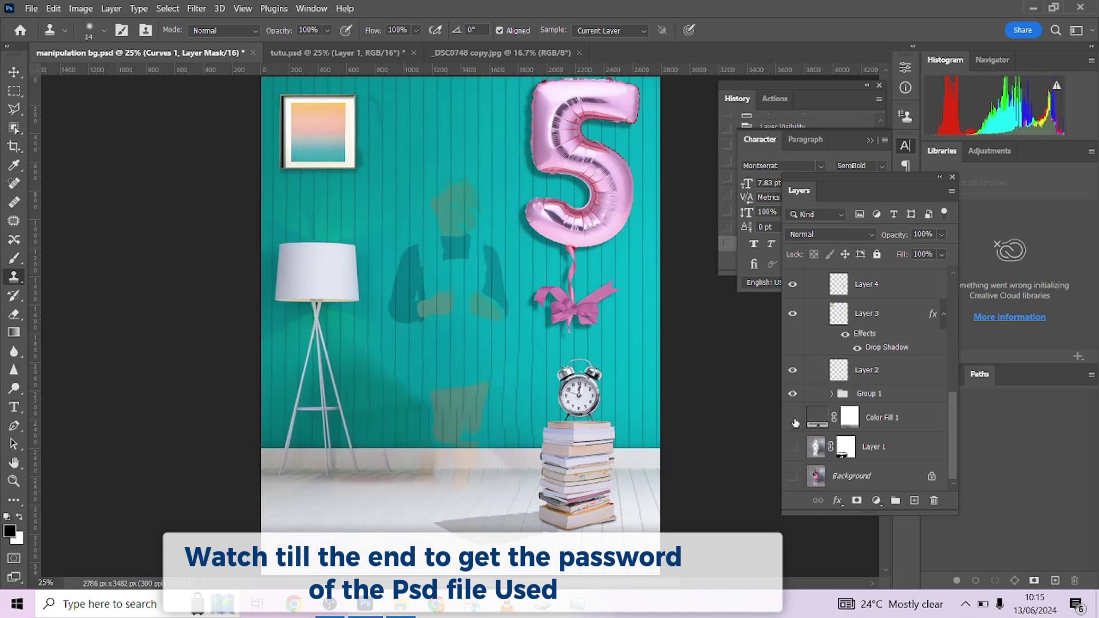
Hide Color Fill 2 and Curves 1 to view the room scene alone, checking it with the Background layer shown and hidden
scroll(798, 415, "up", 6)
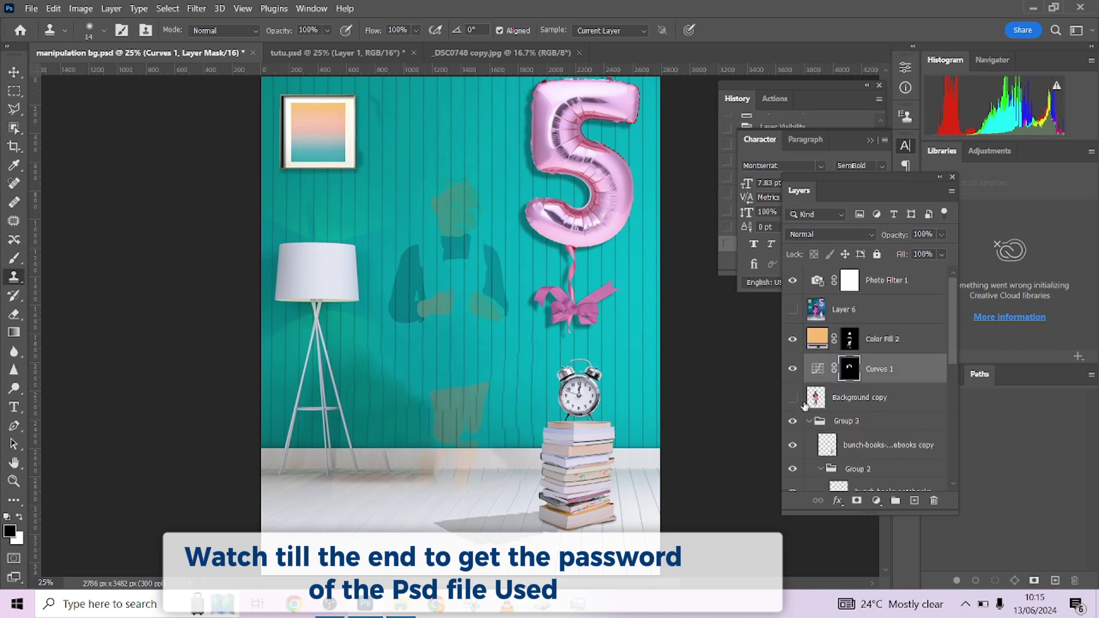
left_click(793, 339)
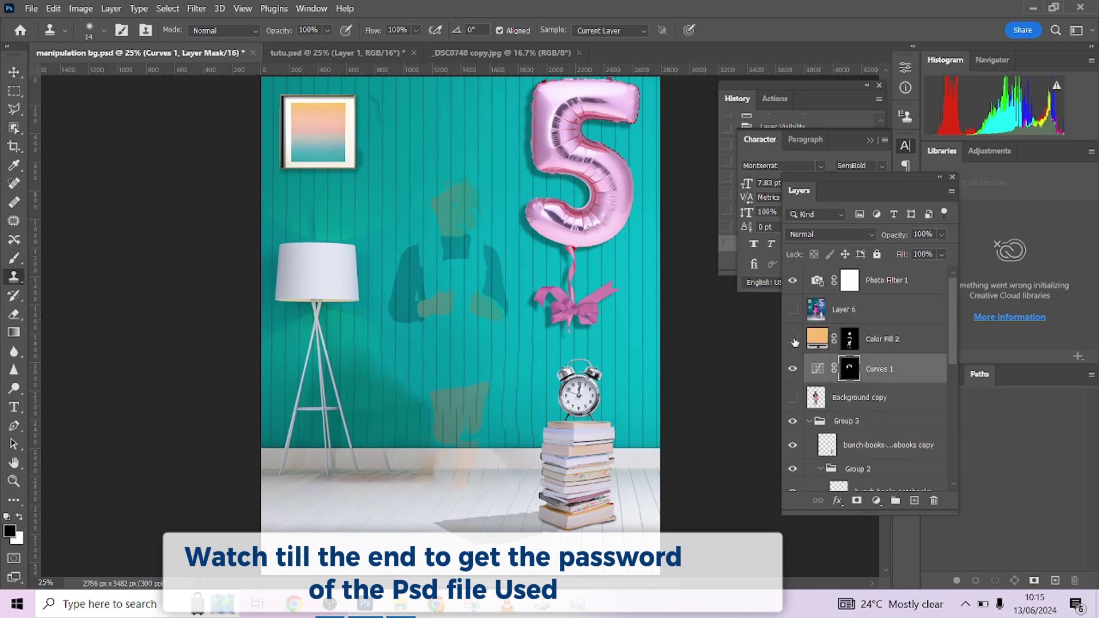
left_click(795, 371)
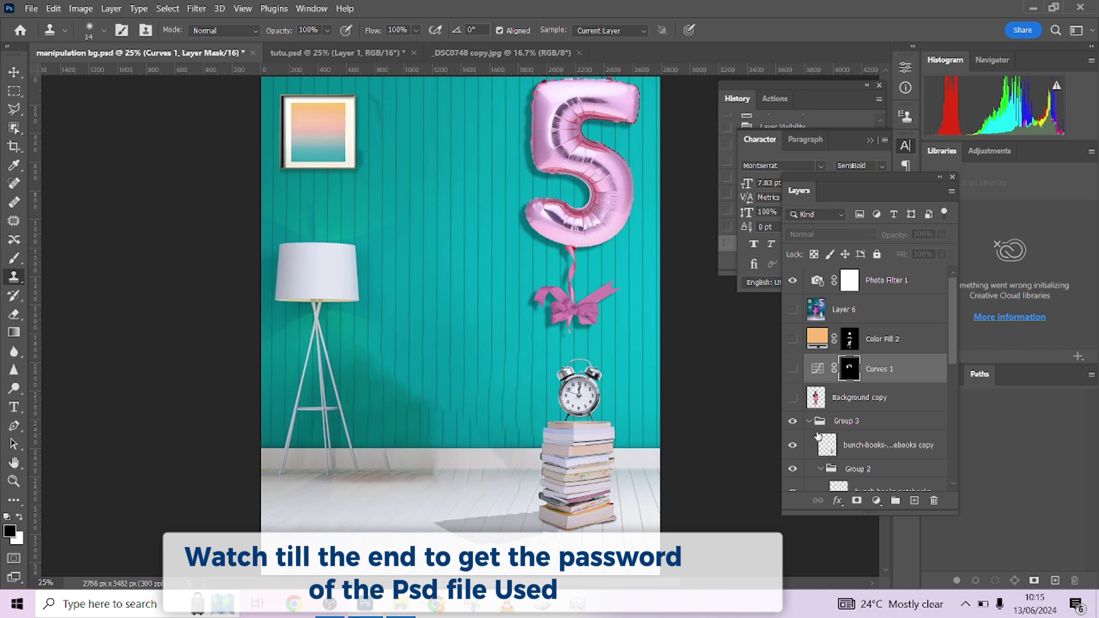
scroll(798, 400, "down", 8)
left_click(793, 476)
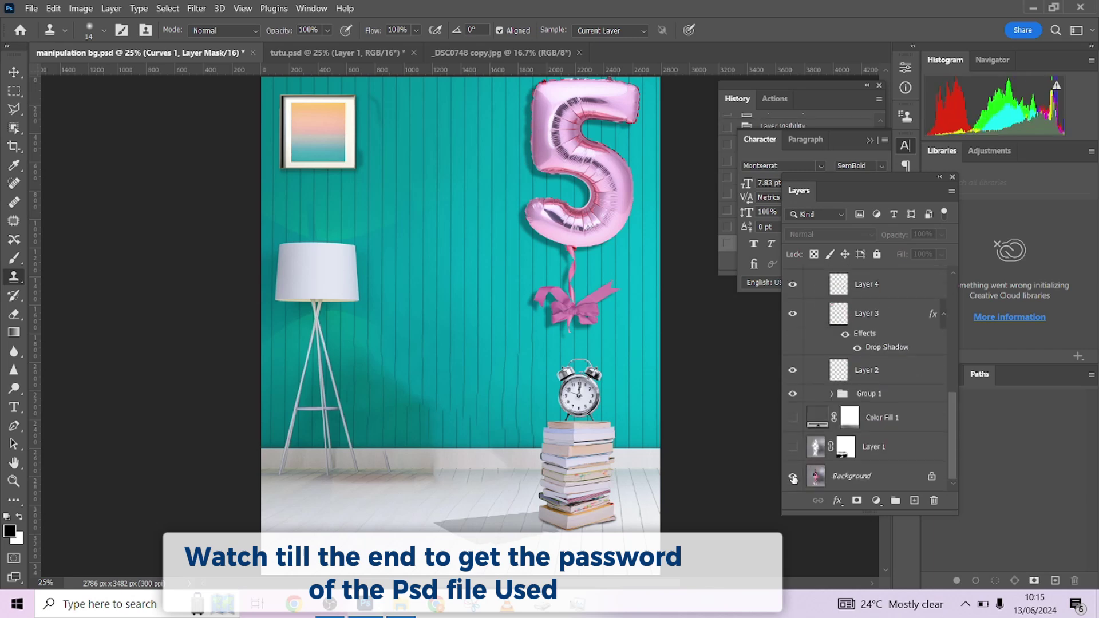
left_click(793, 476)
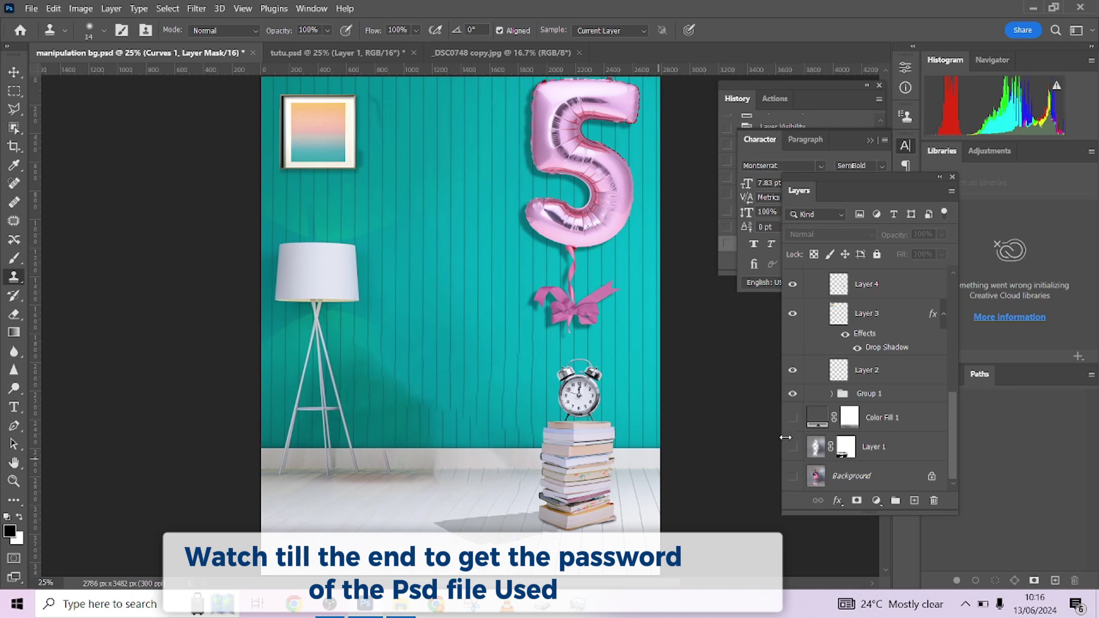
Make Color Fill 1, Layer 1, Background, Curves 1, Background copy, Color Fill 2 and Layer 6 visible again
left_click(792, 417)
left_click(793, 446)
left_click(798, 478)
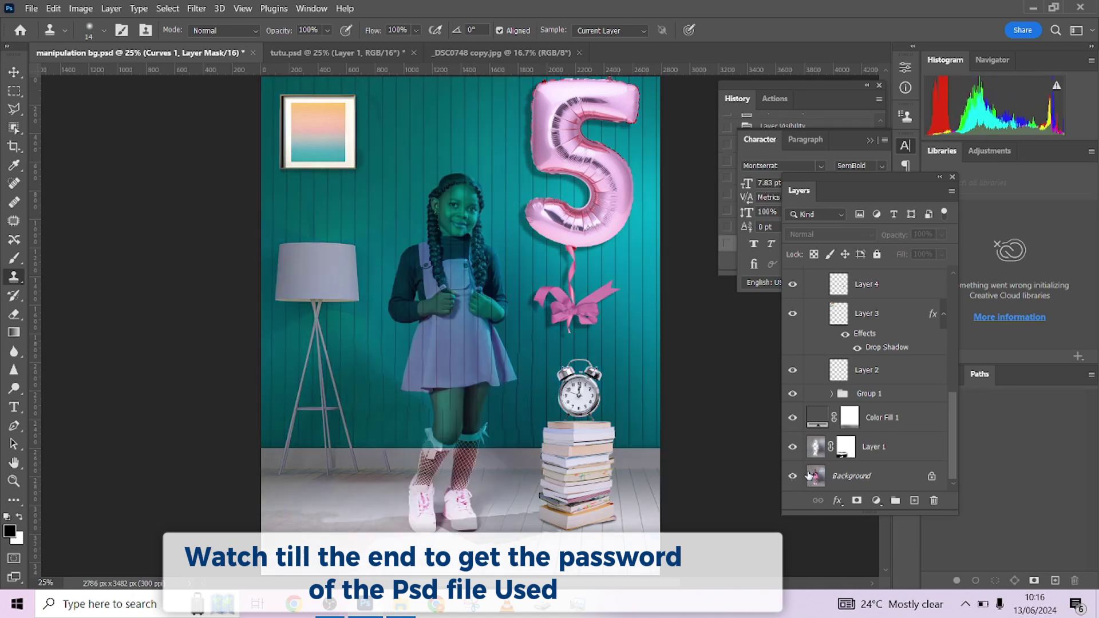
scroll(803, 447, "up", 5)
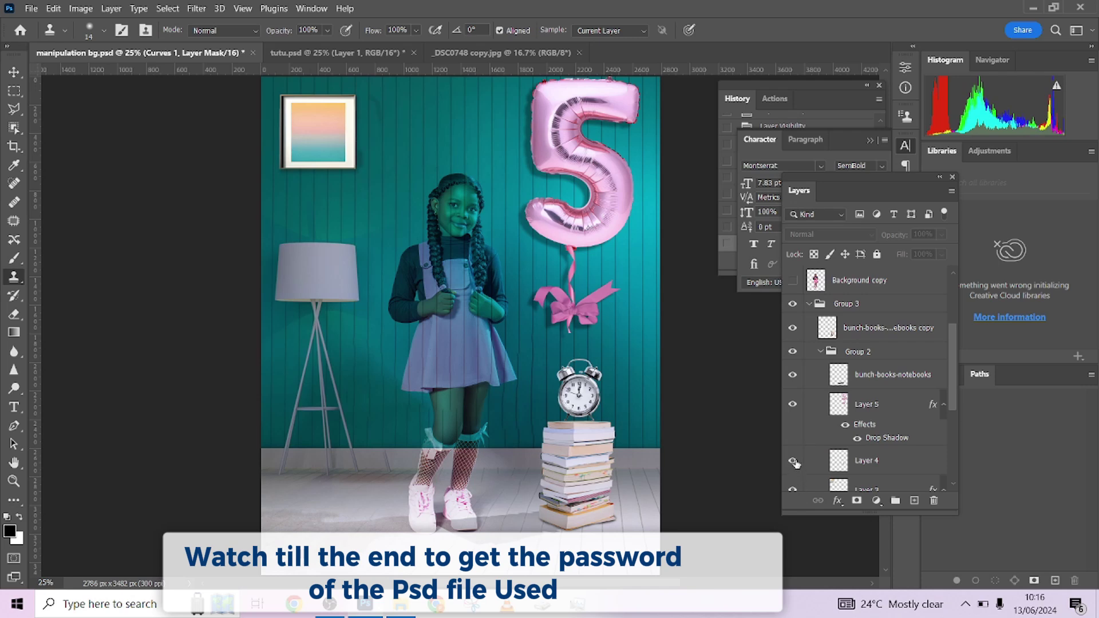
scroll(797, 463, "up", 2)
left_click(792, 311)
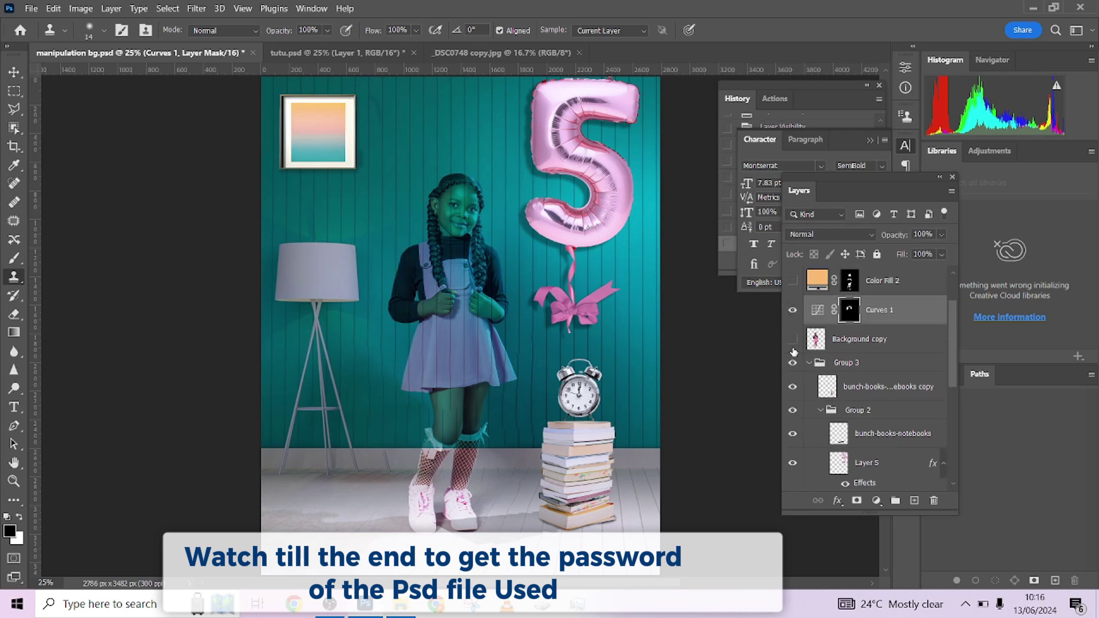
left_click(793, 339)
scroll(799, 328, "up", 1)
left_click(793, 309)
left_click(793, 279)
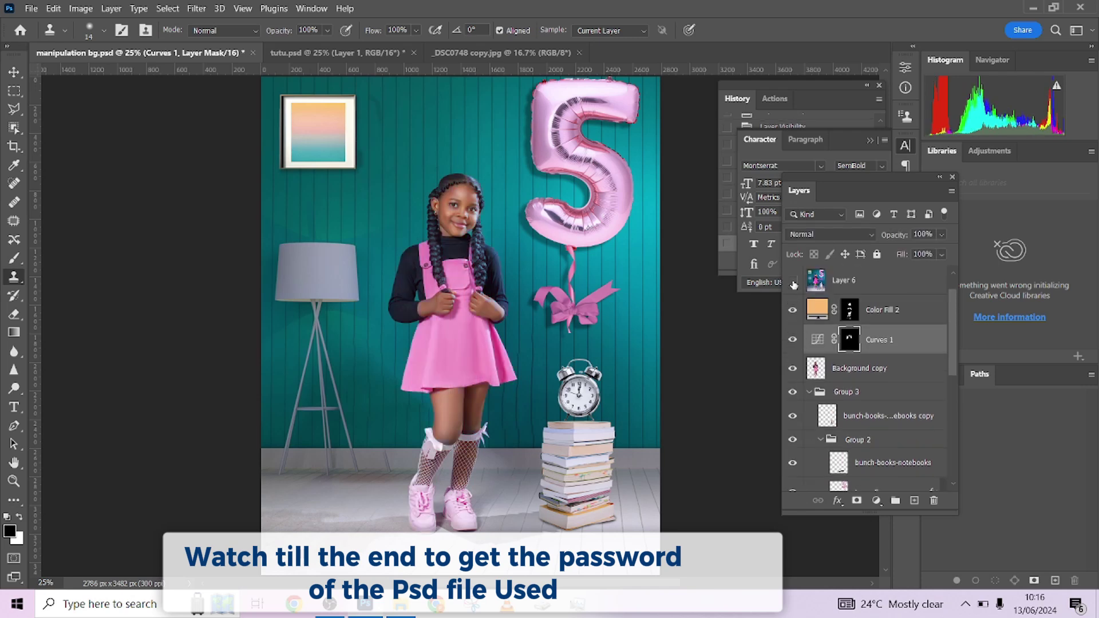
scroll(815, 371, "up", 1)
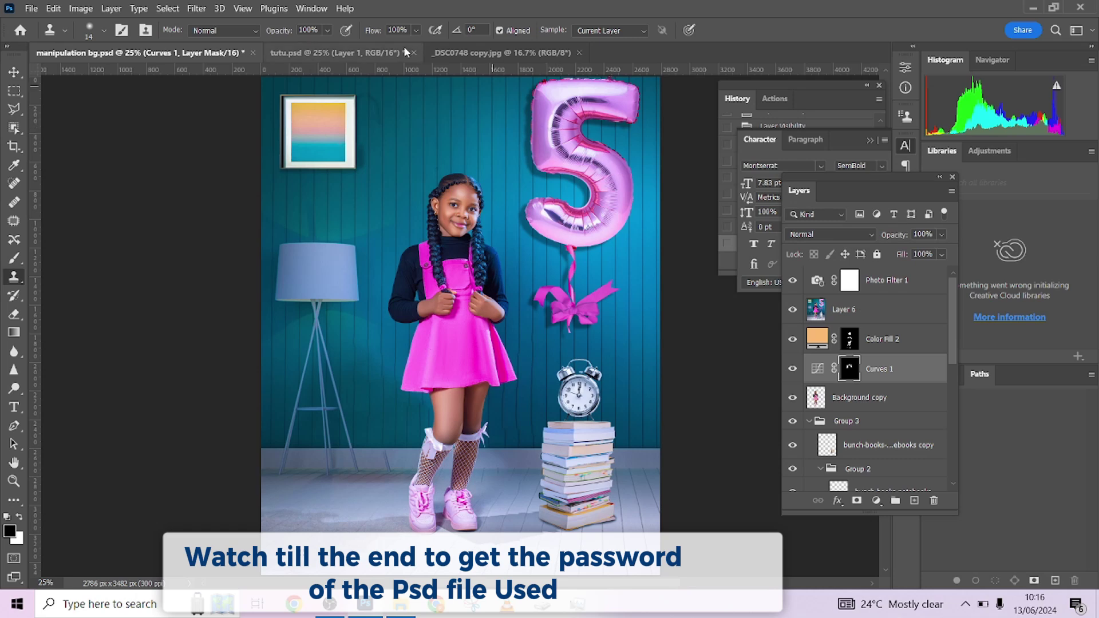
Make Layer 1, Color Fill 1 and Background copy visible in tutu.psd
left_click(369, 53)
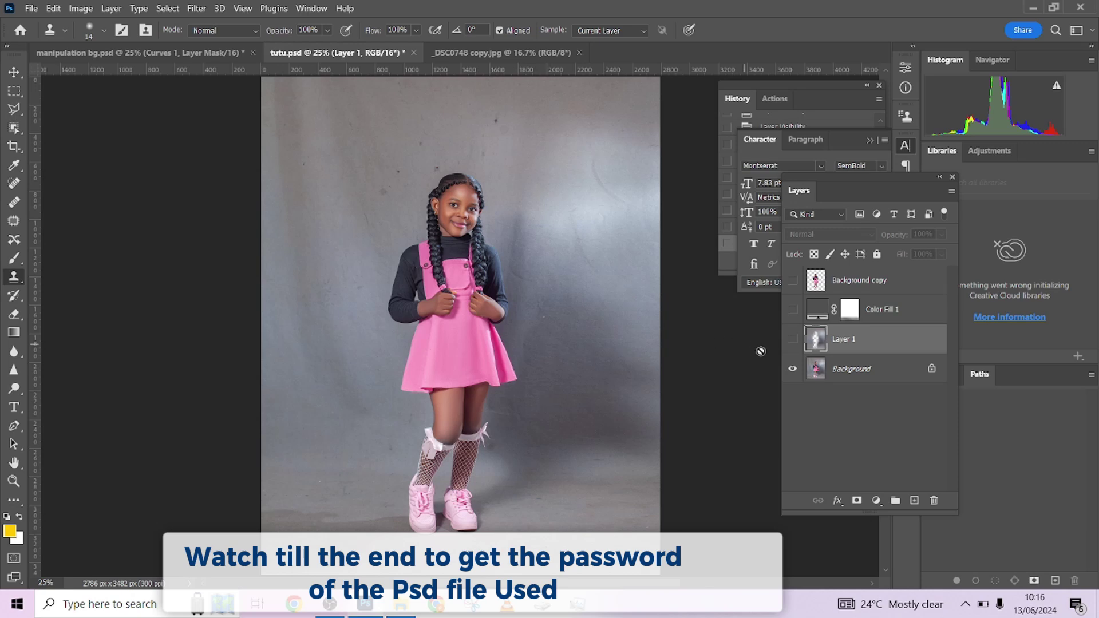
left_click(793, 339)
left_click(793, 310)
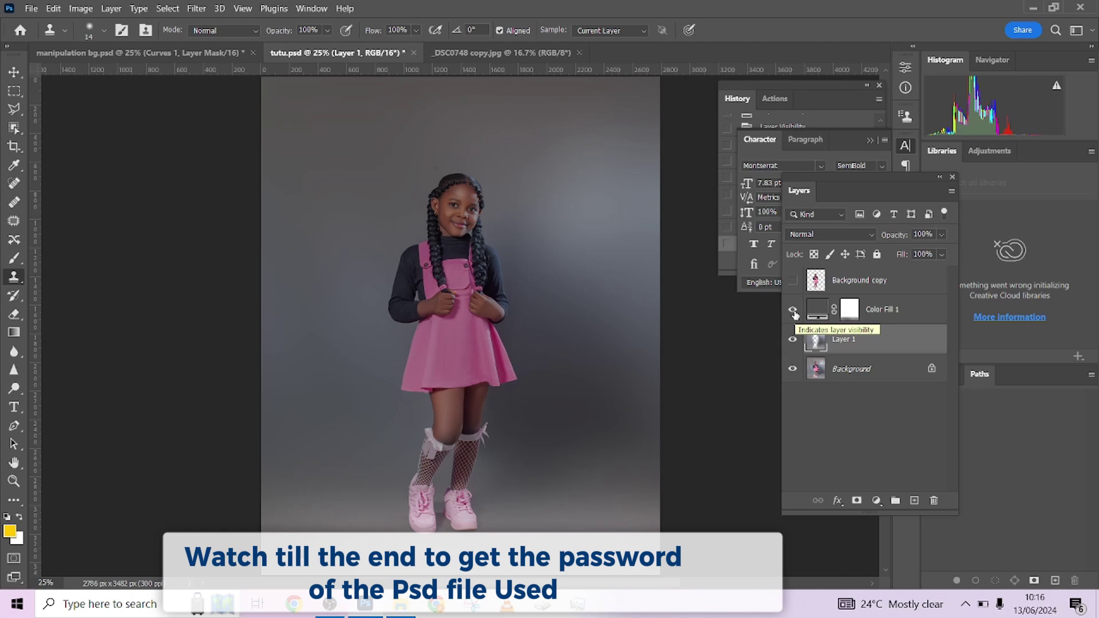
left_click(793, 280)
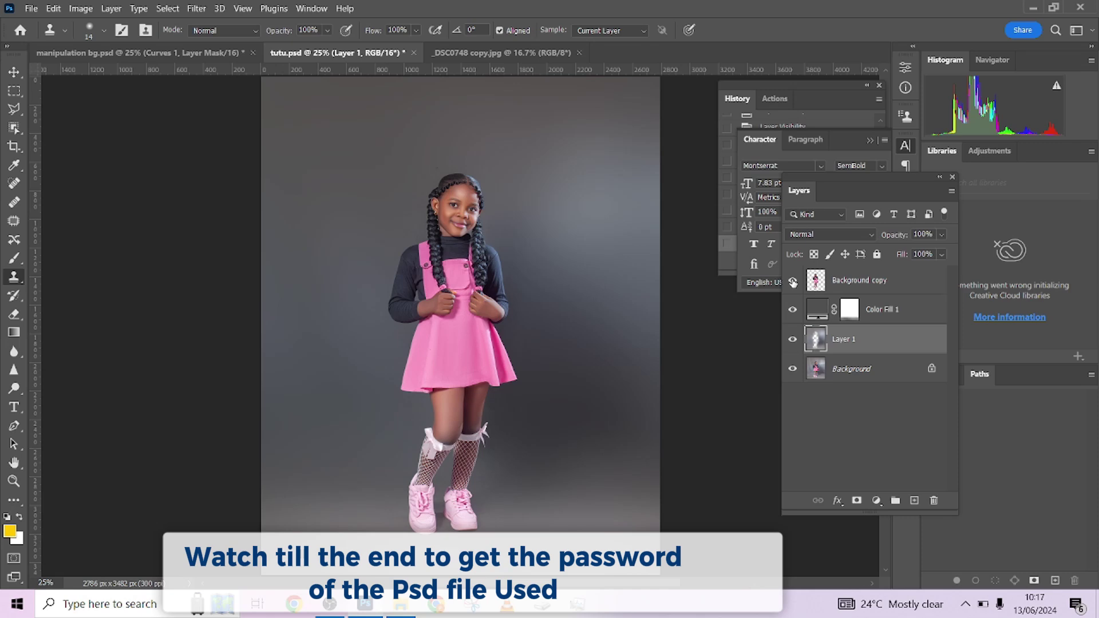
Compare the backdrop with and without Color Fill 1, leaving that layer hidden
left_click(792, 310)
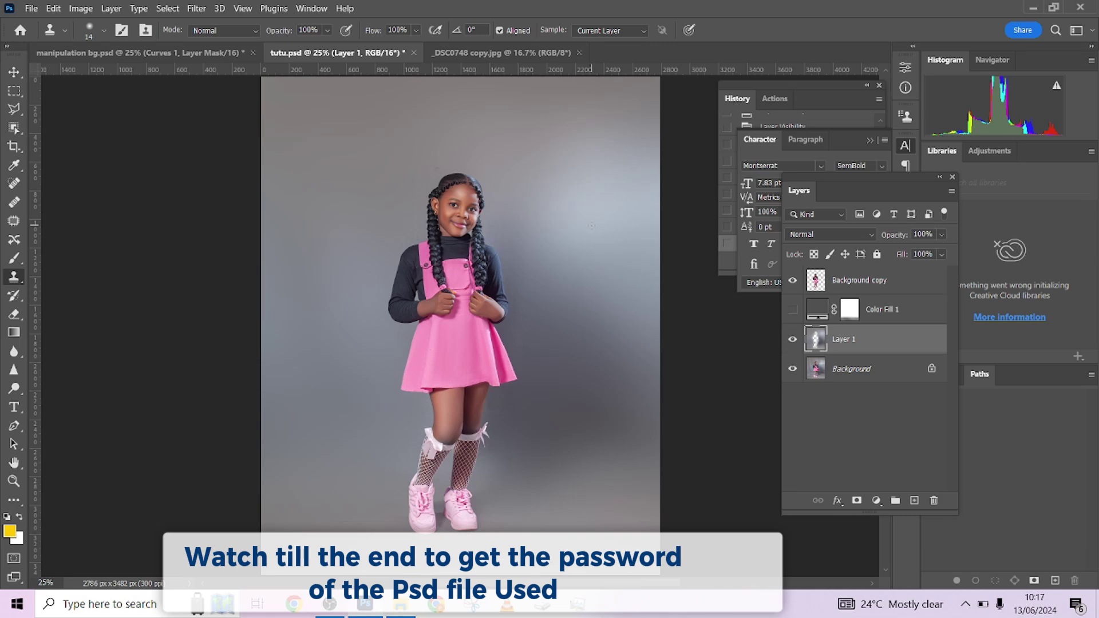
left_click(793, 310)
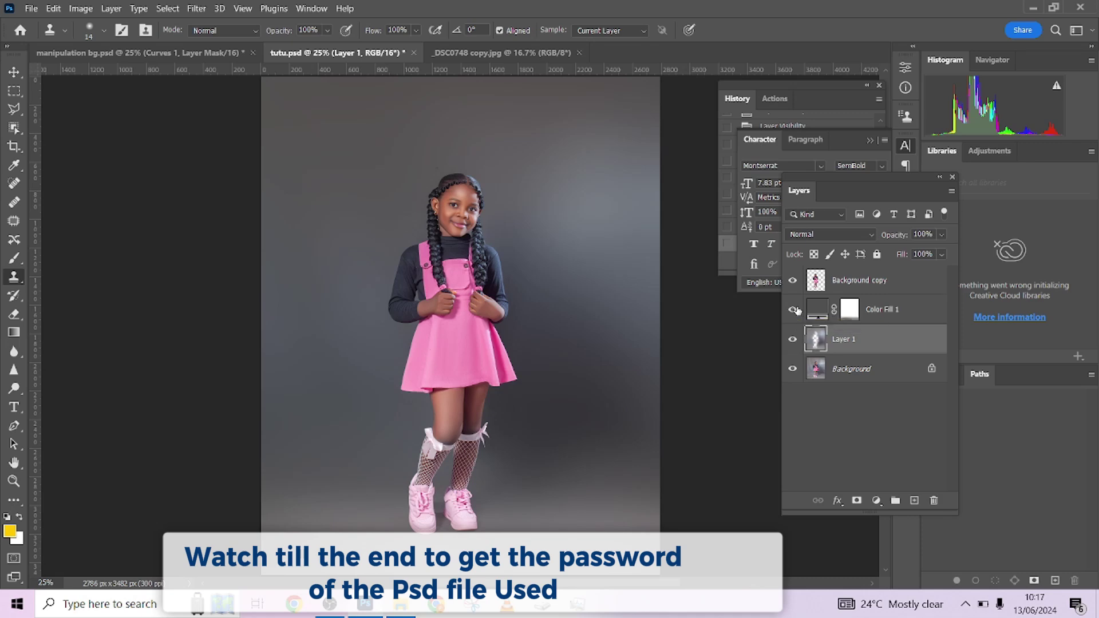
left_click(795, 310)
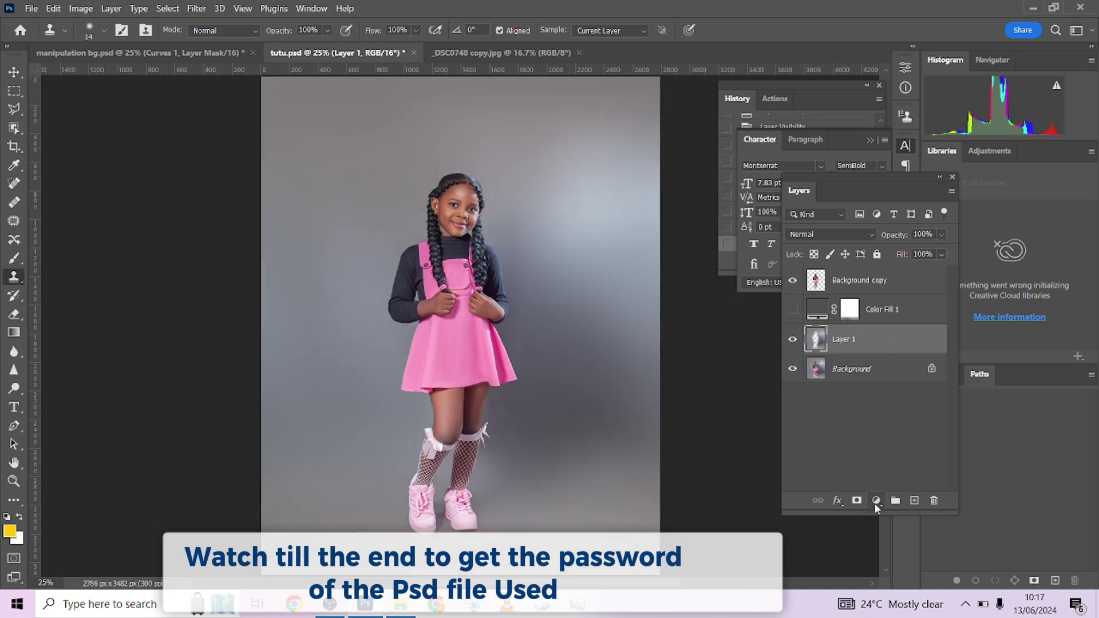
Add a Solid Color fill layer in yellow ffcc00 directly above Layer 1 and hide it
left_click(875, 501)
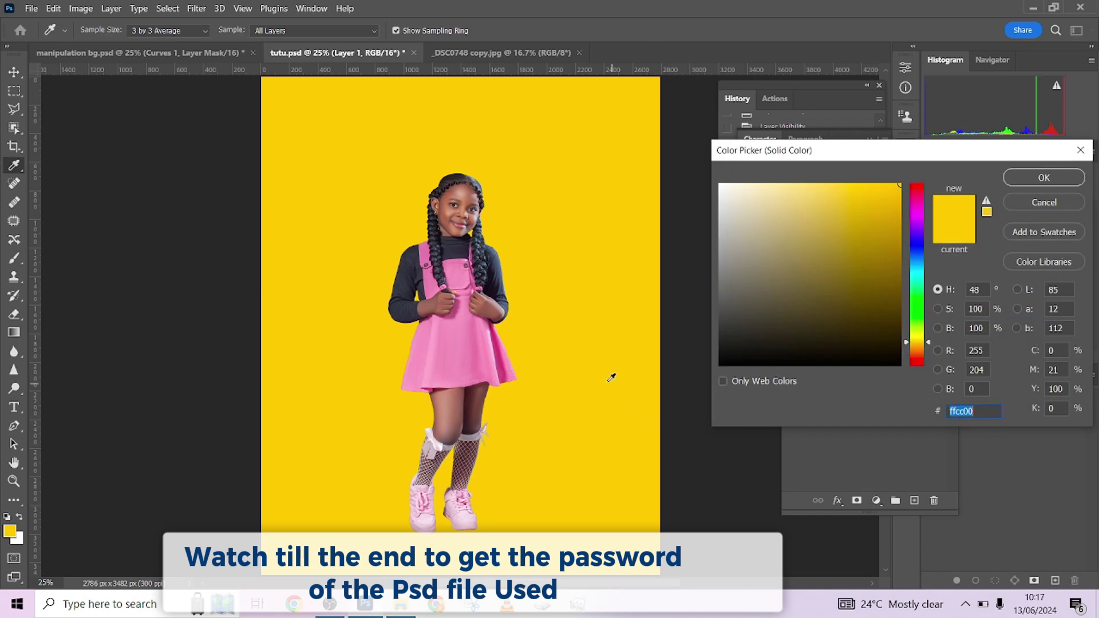
left_click(1031, 178)
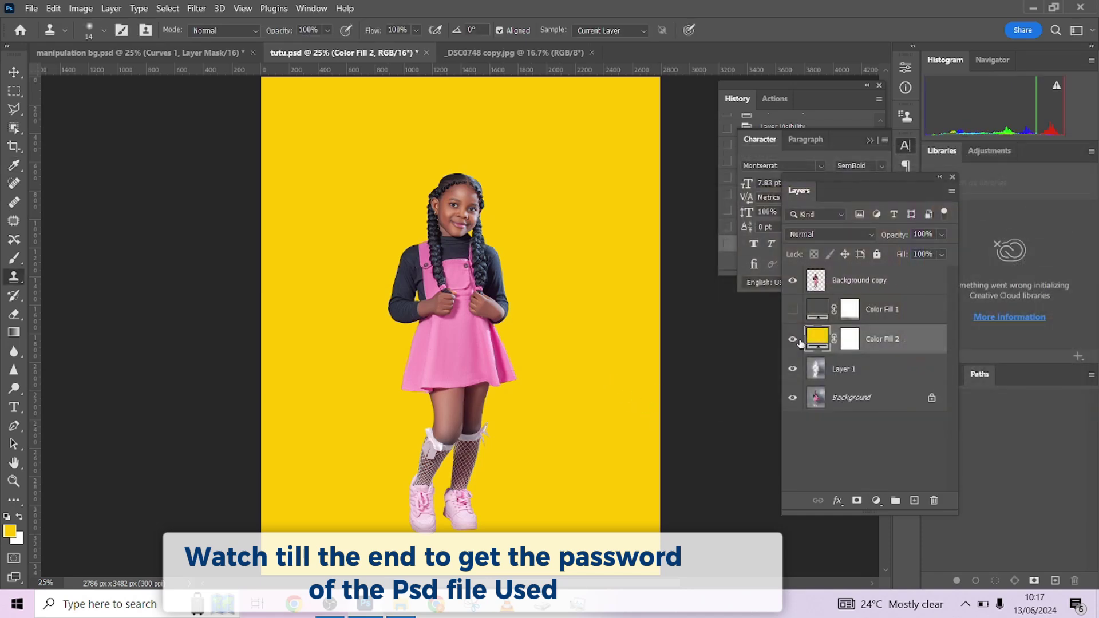
left_click(794, 339)
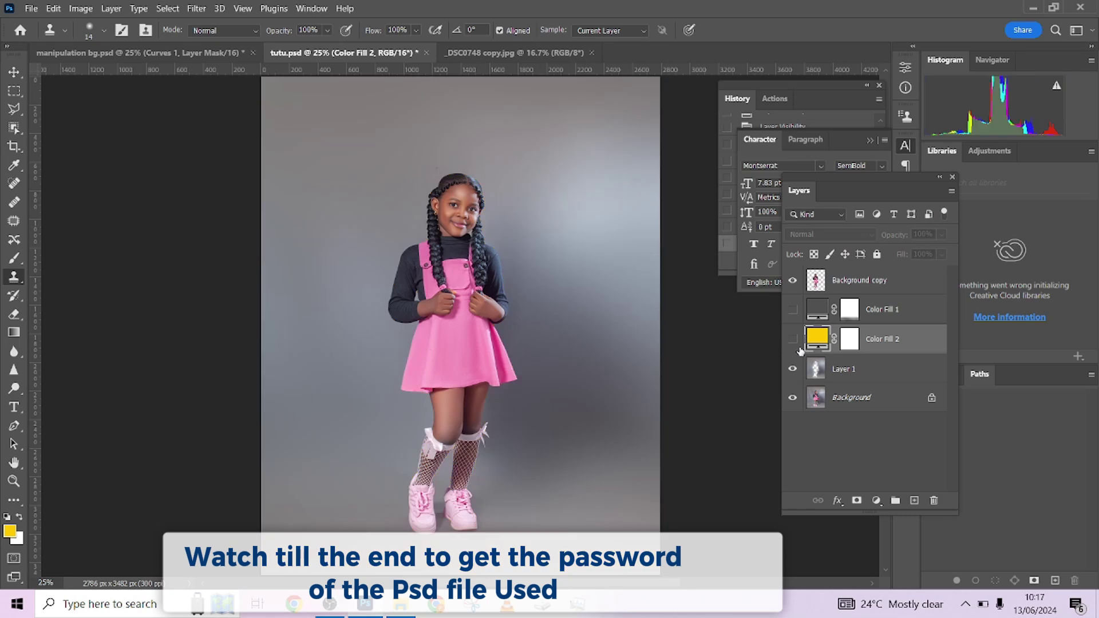
Change the new fill layer's color to 585860, sampled from the grey backdrop beside the girl, and show the layer
double_click(818, 338)
left_click(572, 364)
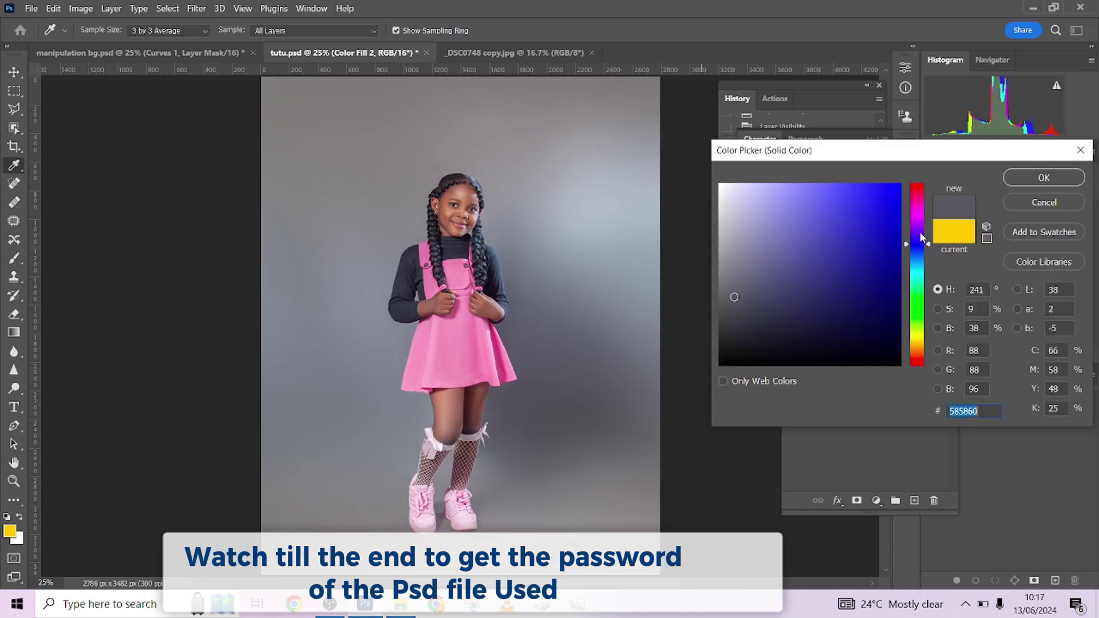
left_click(1018, 178)
left_click(792, 341)
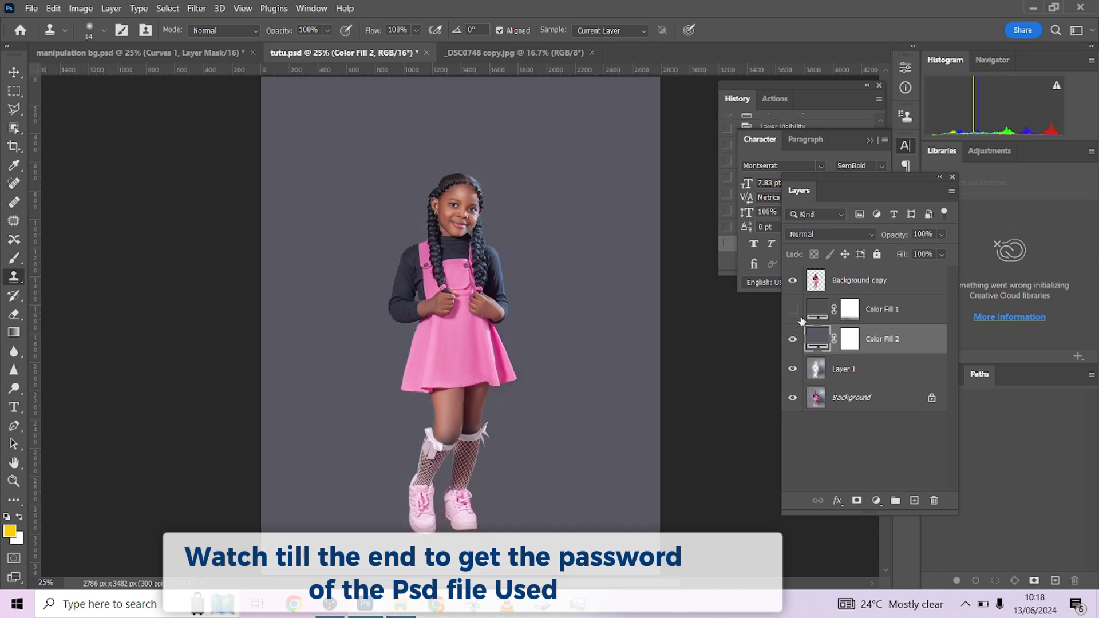
Compare the look of Color Fill 1 with Color Fill 2, leaving only Color Fill 2 visible of the two
left_click(793, 339)
left_click(793, 310)
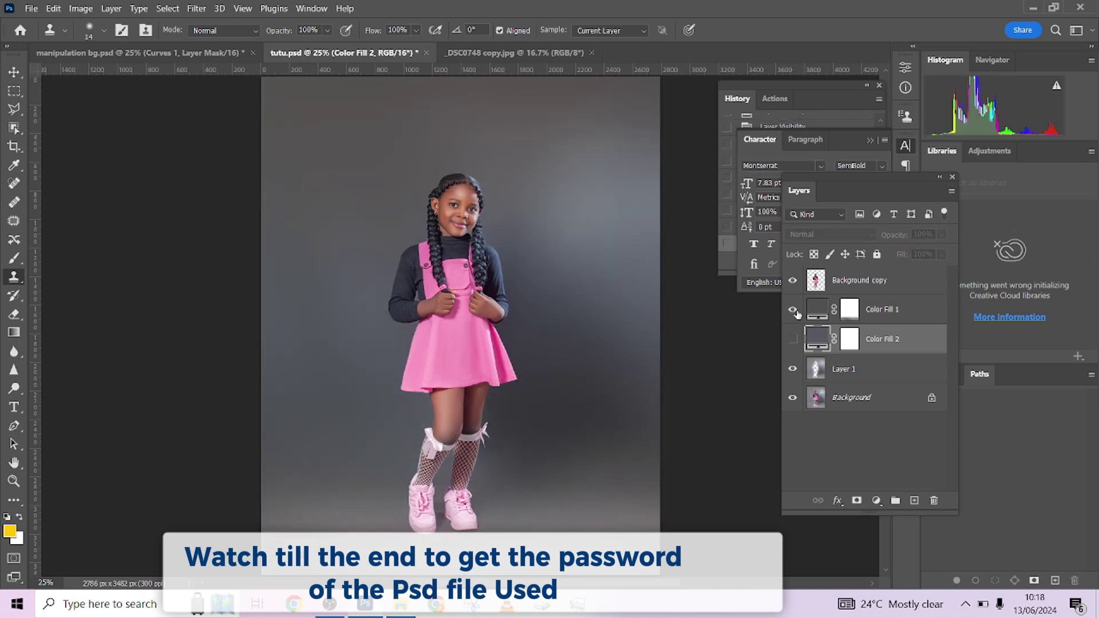
left_click(793, 309)
left_click(793, 340)
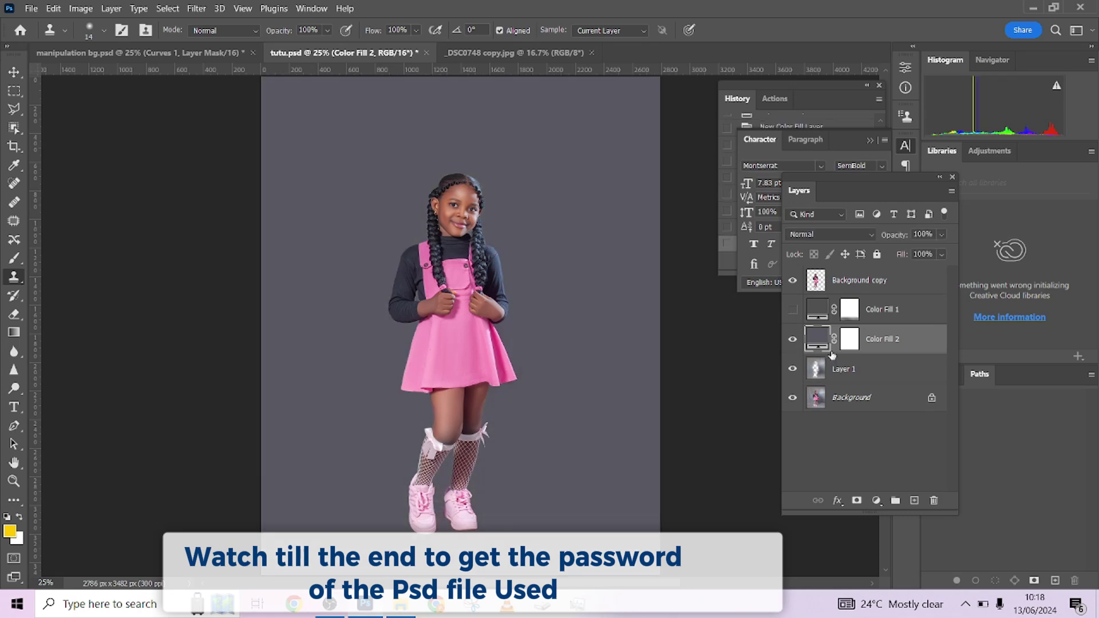
Set the blend mode of the Color Fill 2 layer to Multiply
left_click(910, 308)
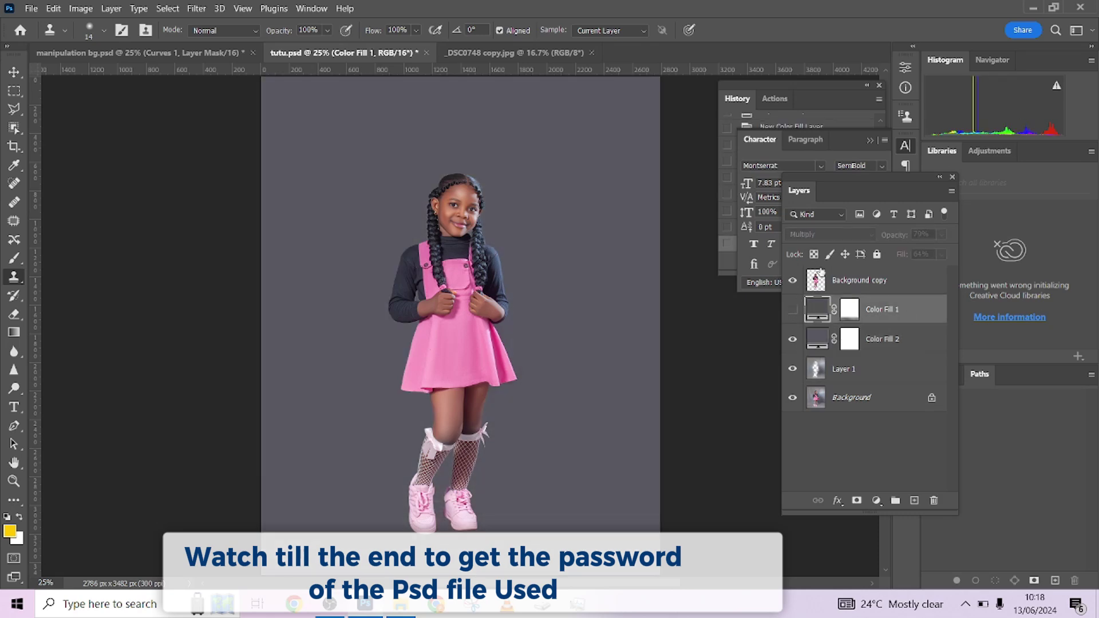
left_click(909, 341)
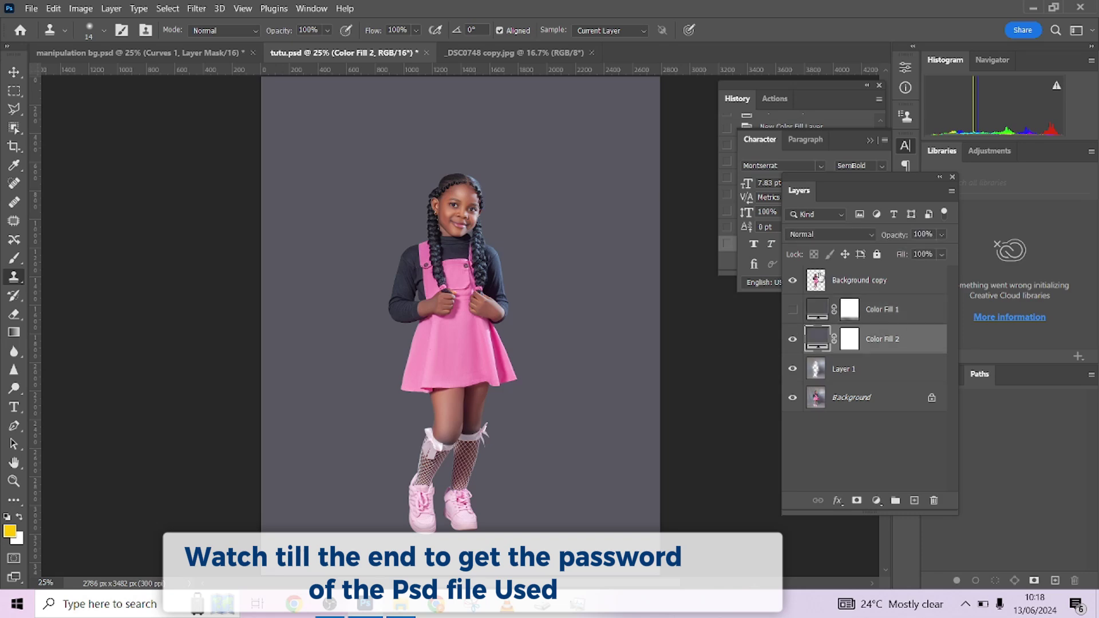
left_click(808, 239)
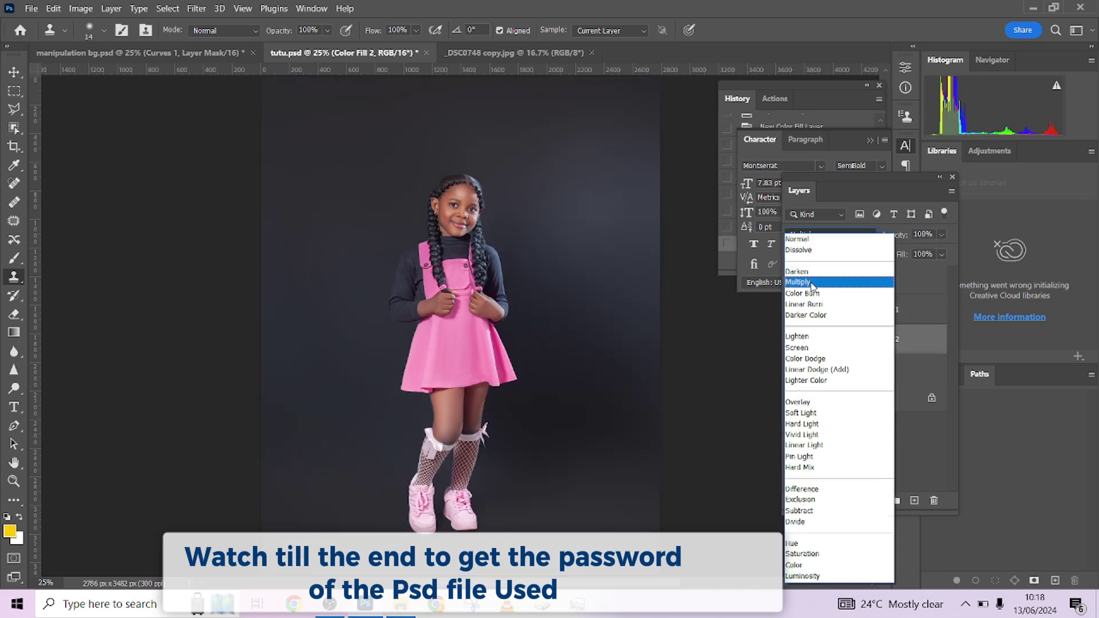
left_click(812, 284)
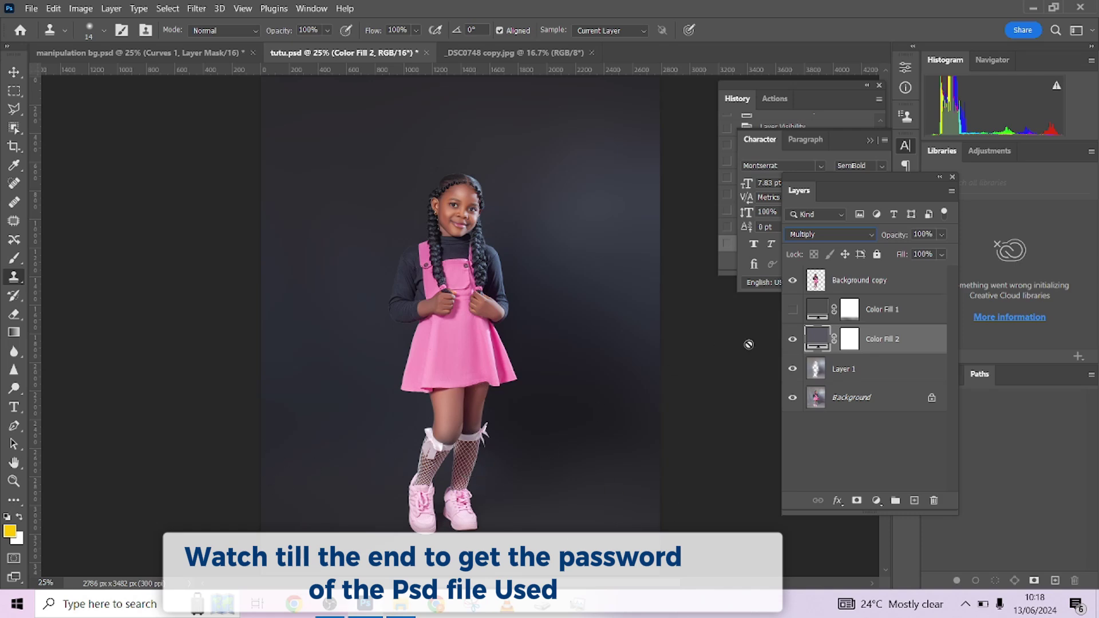
Show Color Fill 1, delete the Color Fill 2 layer, and make Color Fill 1 the active layer
left_click(901, 323)
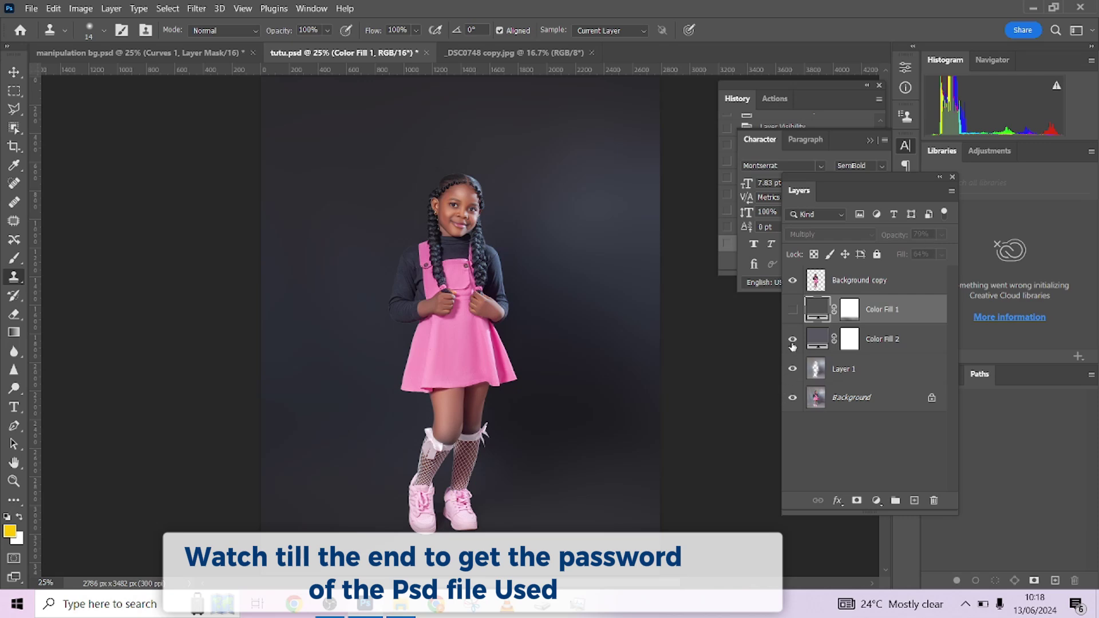
left_click(792, 312)
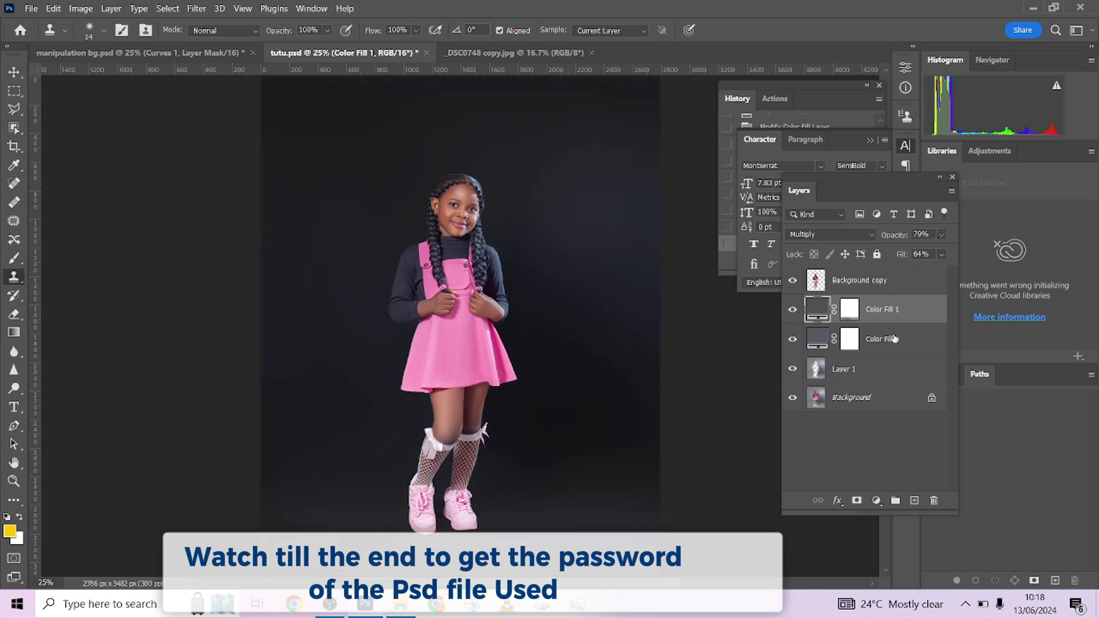
left_click(912, 346)
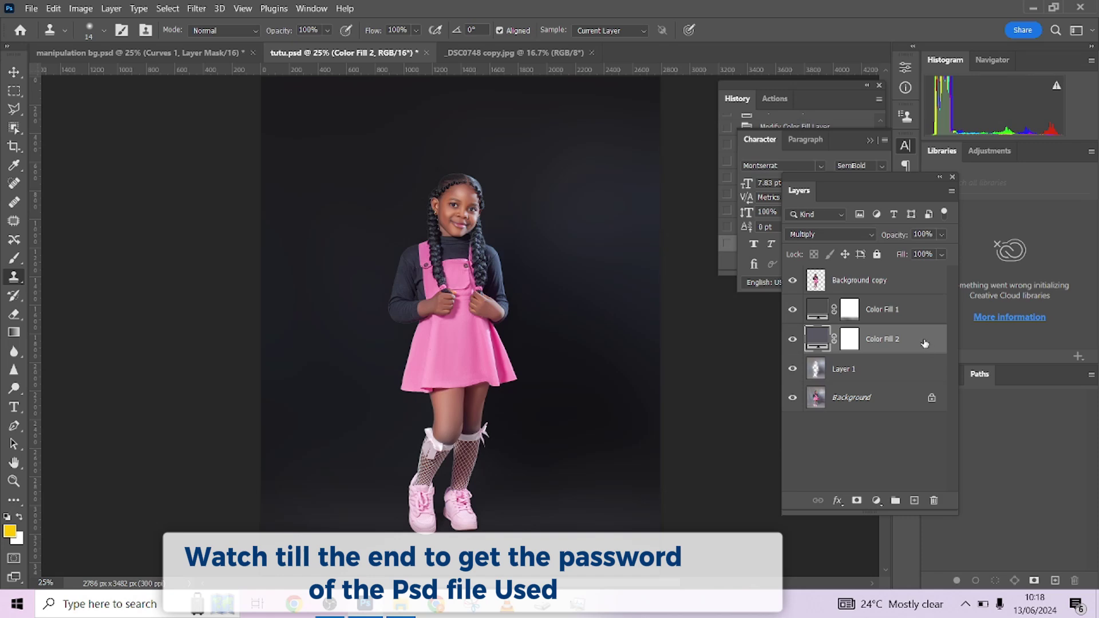
key("Delete")
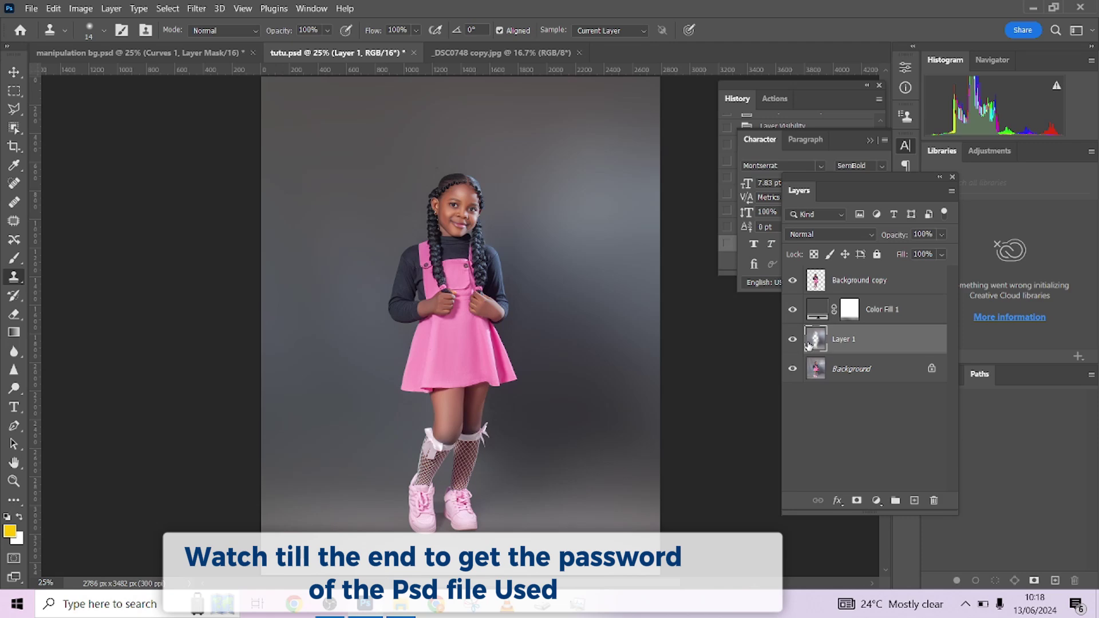
left_click(929, 312)
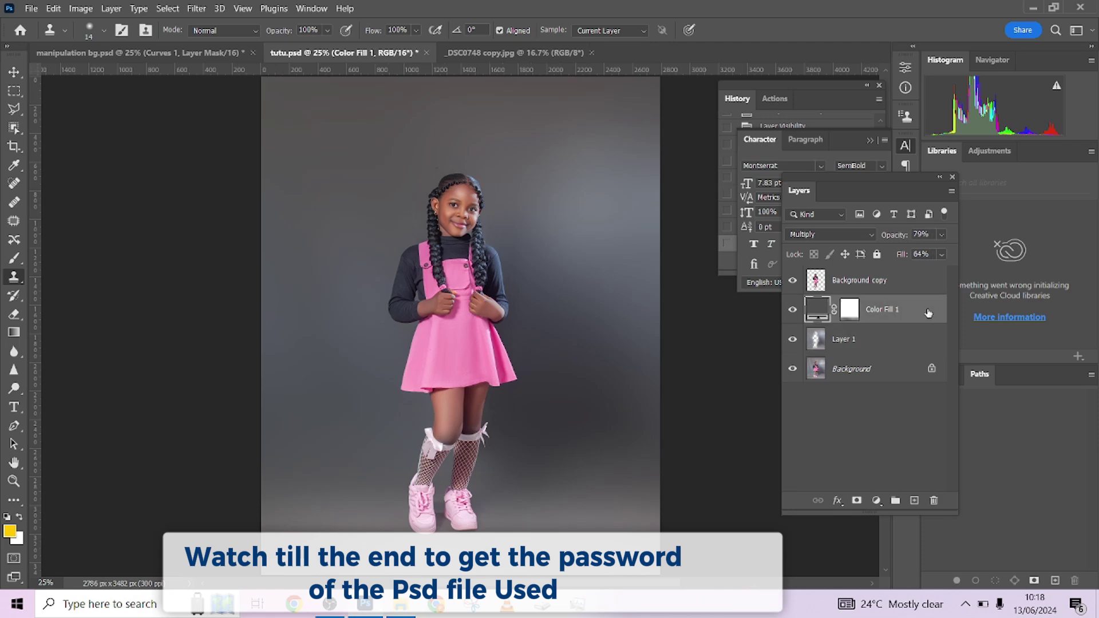
Switch to manipulation bg.psd and hide the Photo Filter 1, Layer 6, Color Fill 2 and Curves 1 layers
left_click(226, 55)
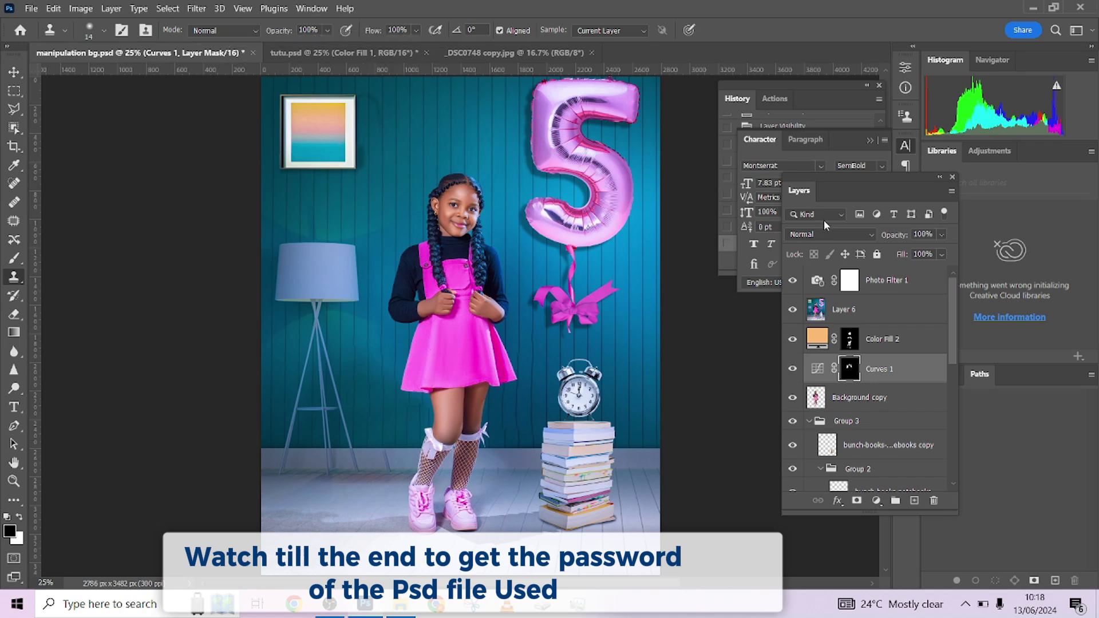
left_click(799, 281)
left_click(794, 310)
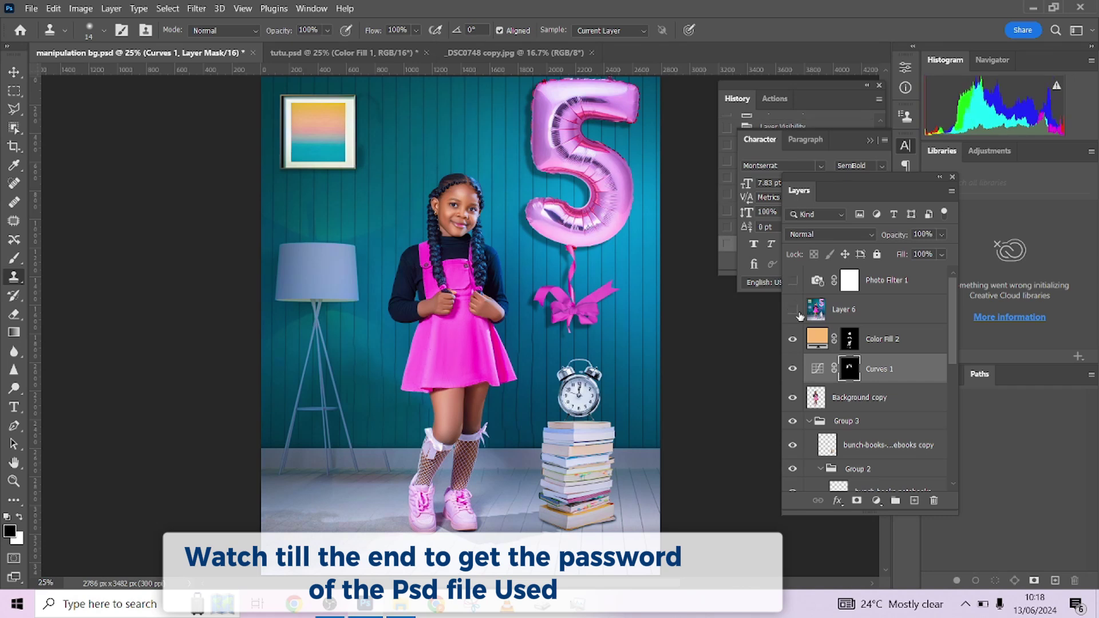
left_click(793, 369)
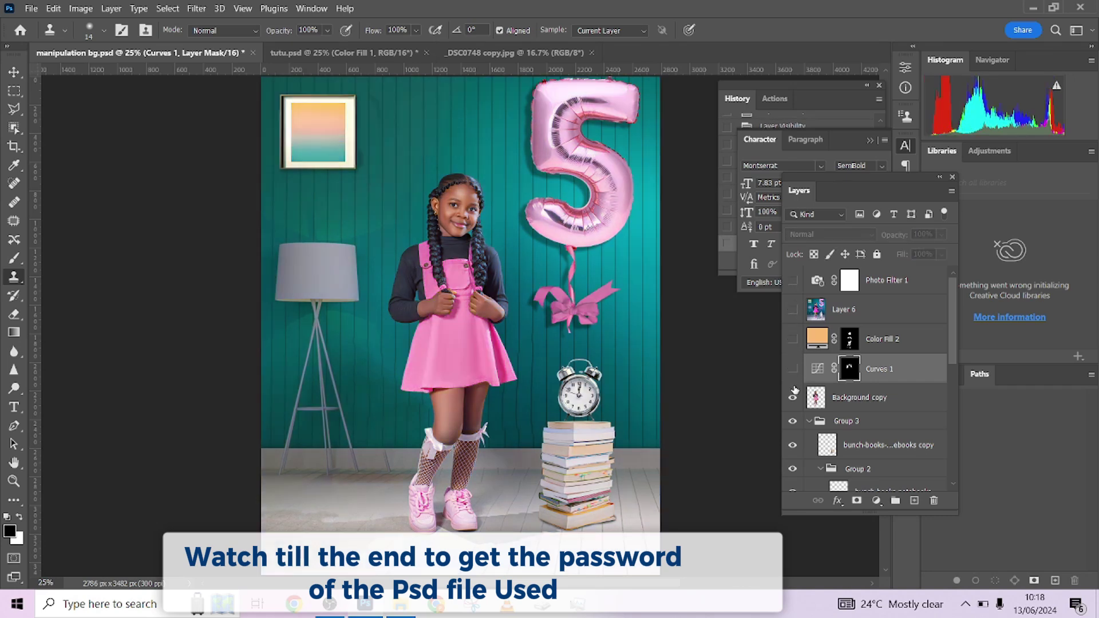
Compare the scene with and without Background copy and Group 3, leaving both visible and Group 3 active
left_click(792, 398)
left_click(793, 423)
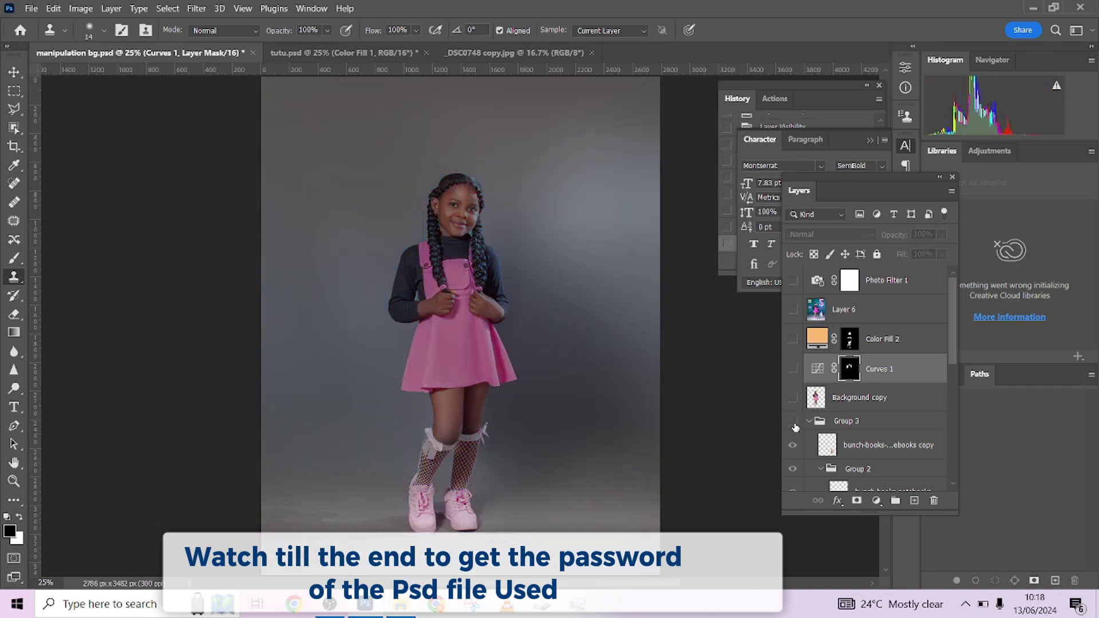
double_click(794, 423)
left_click(793, 423)
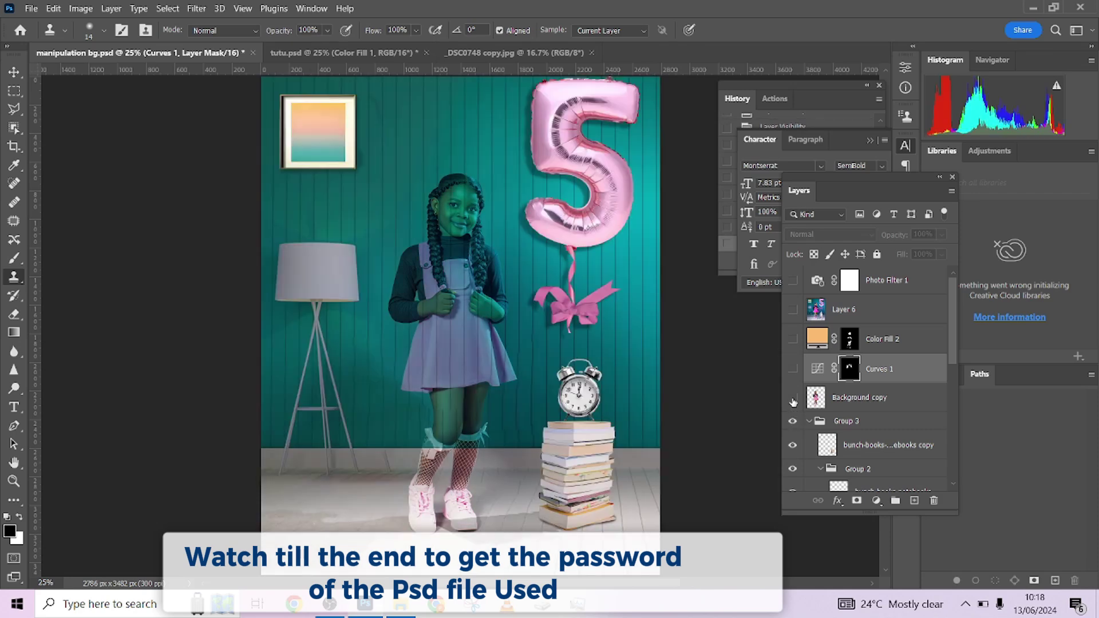
left_click(859, 420)
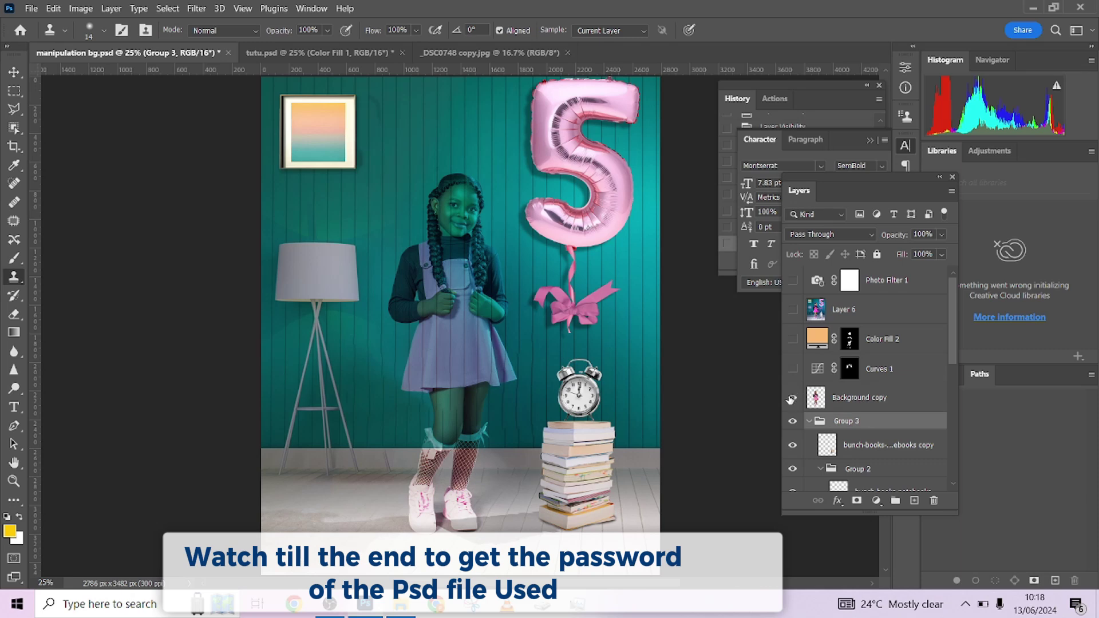
left_click(792, 399)
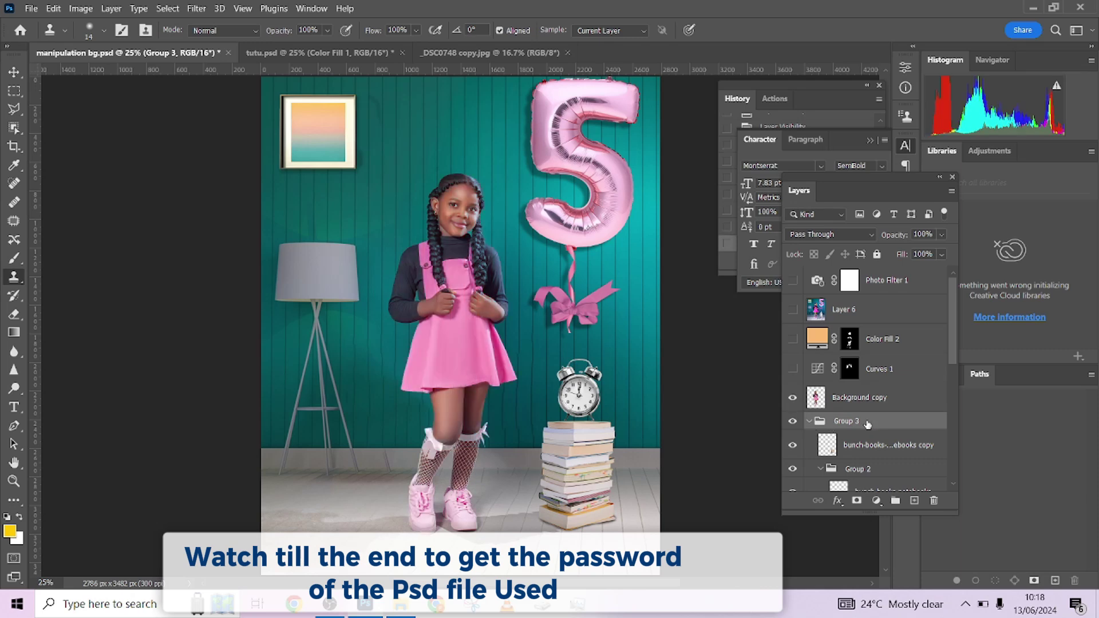
left_click_drag(955, 340, 924, 373)
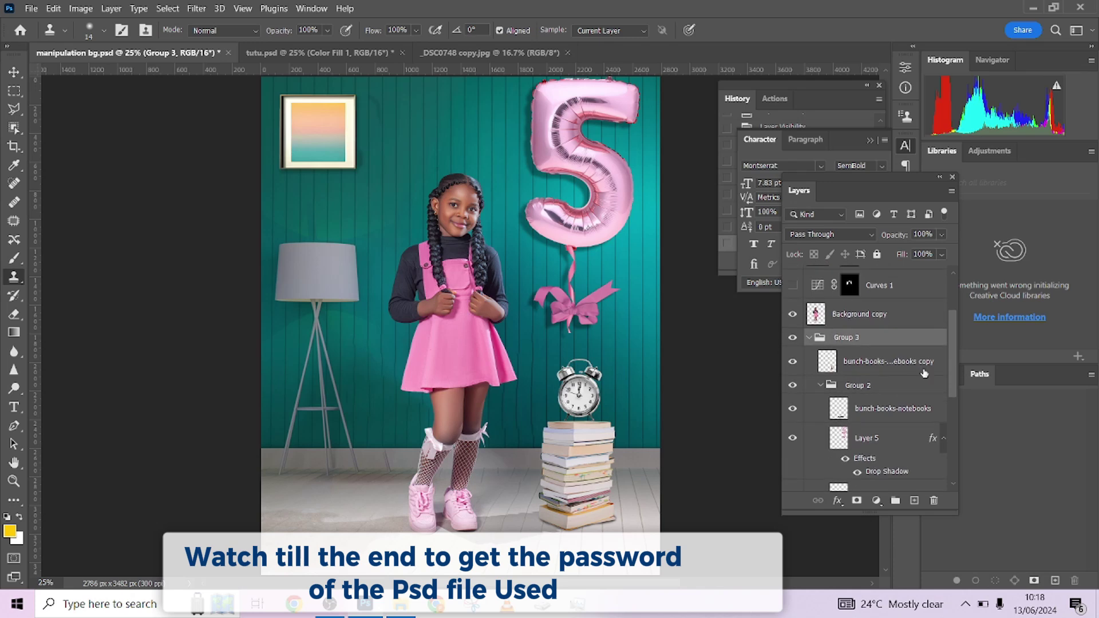
left_click(792, 342)
left_click(792, 342)
left_click(792, 342)
left_click(793, 342)
Select the wgw copy wall layer with the Move tool, turn off Auto-Select, and try shifting that layer
left_click(16, 73)
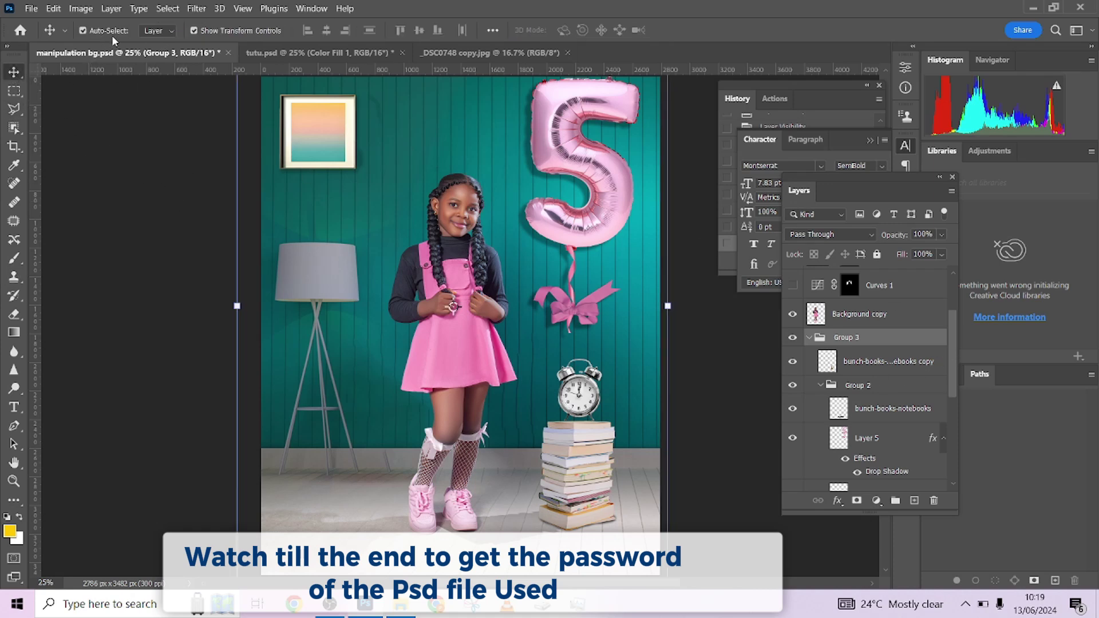
left_click(461, 146)
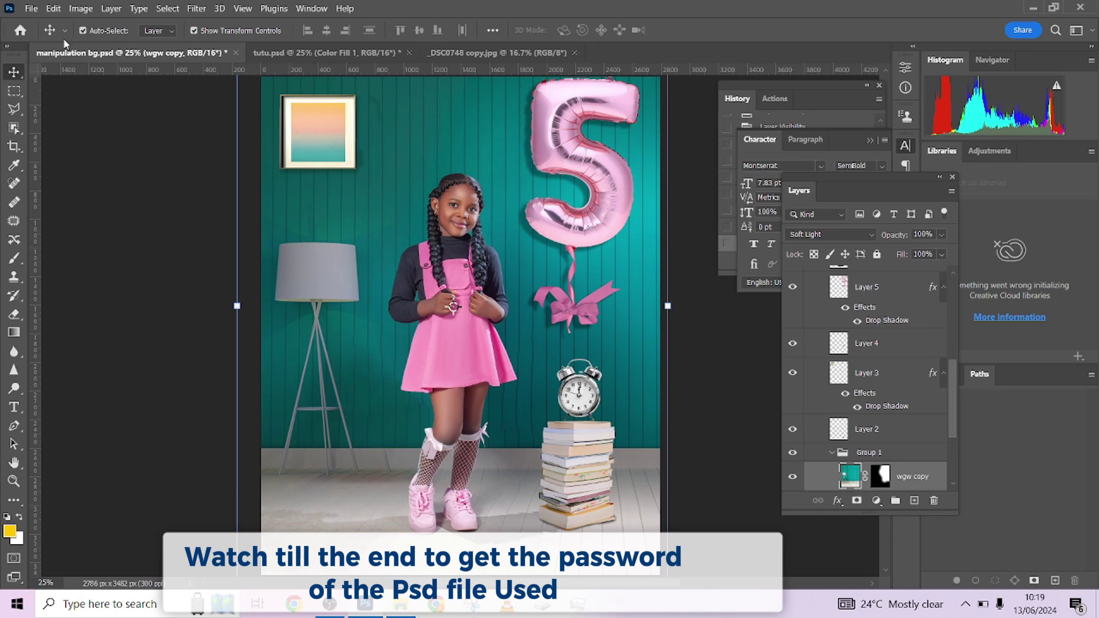
left_click(82, 30)
left_click_drag(625, 329, 658, 372)
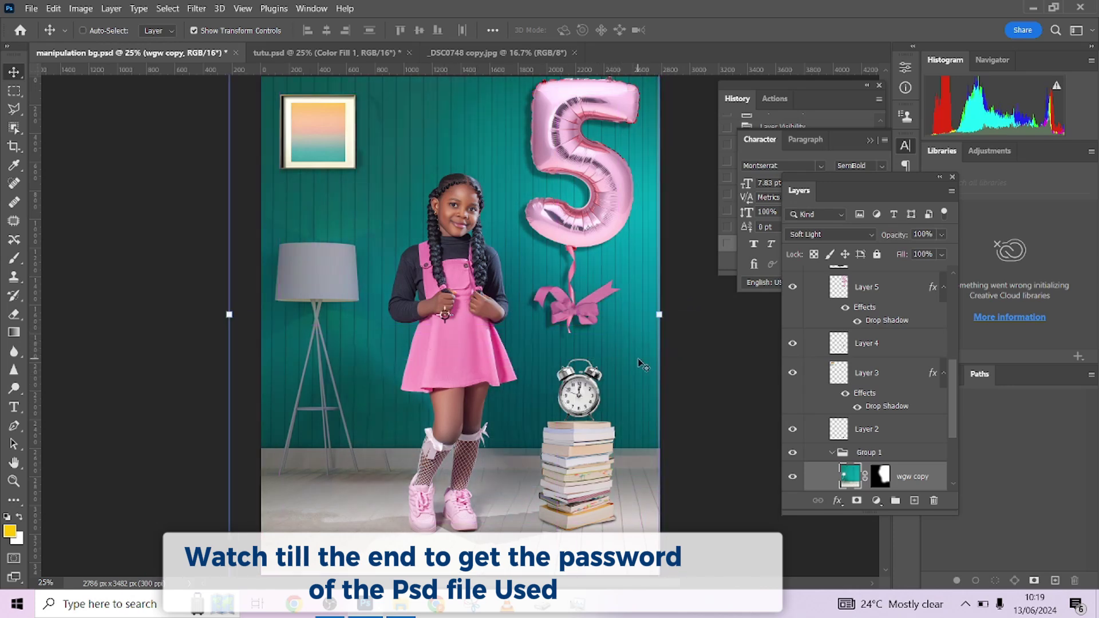
Select the wgw layer in Group 1 and compare the scene with and without it, leaving it visible
scroll(953, 476, "down", 1)
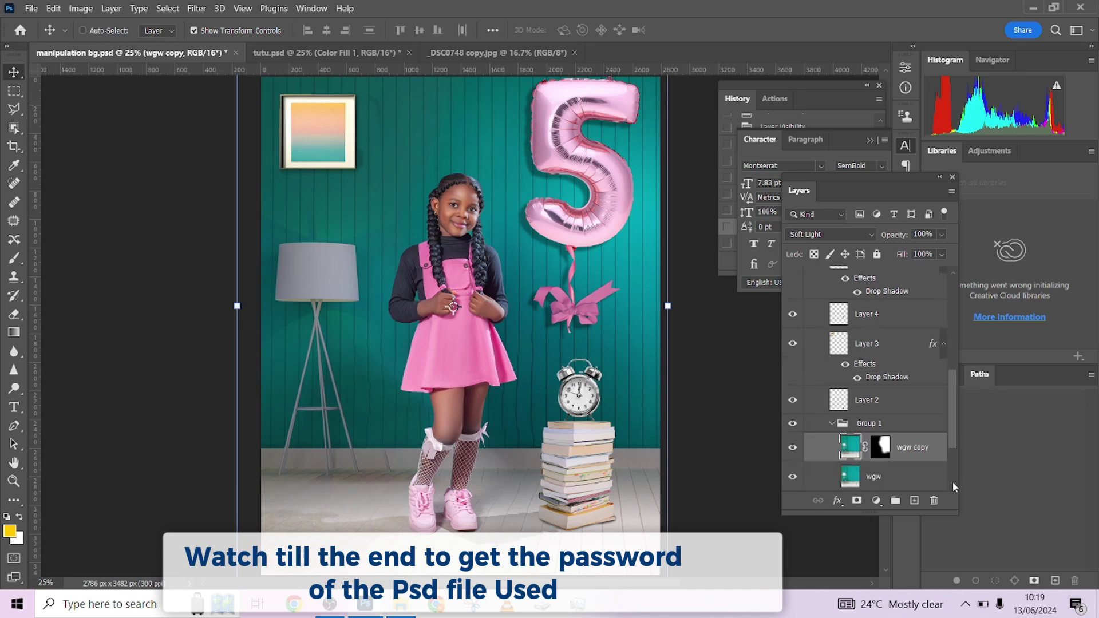
left_click(913, 482)
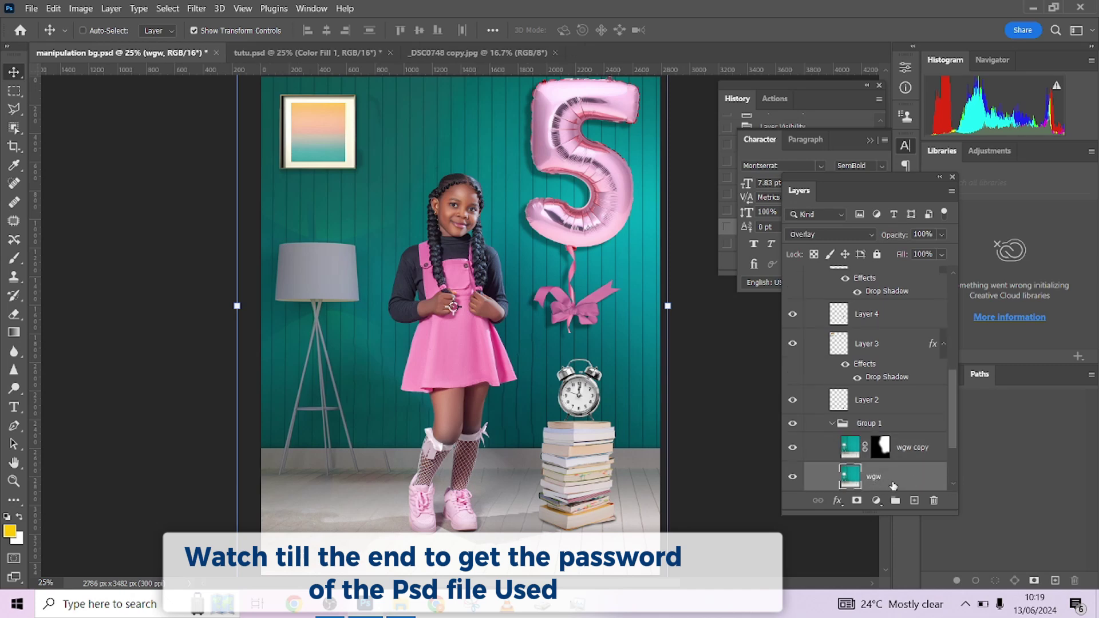
left_click(794, 478)
left_click(793, 477)
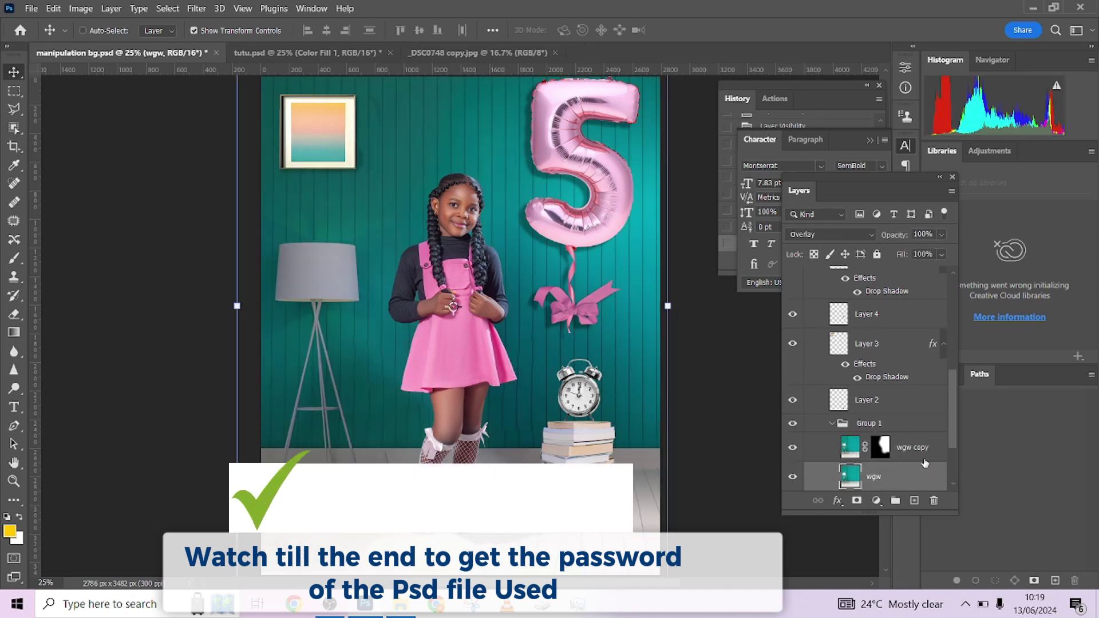
left_click(793, 475)
left_click(793, 475)
left_click(794, 477)
left_click(794, 476)
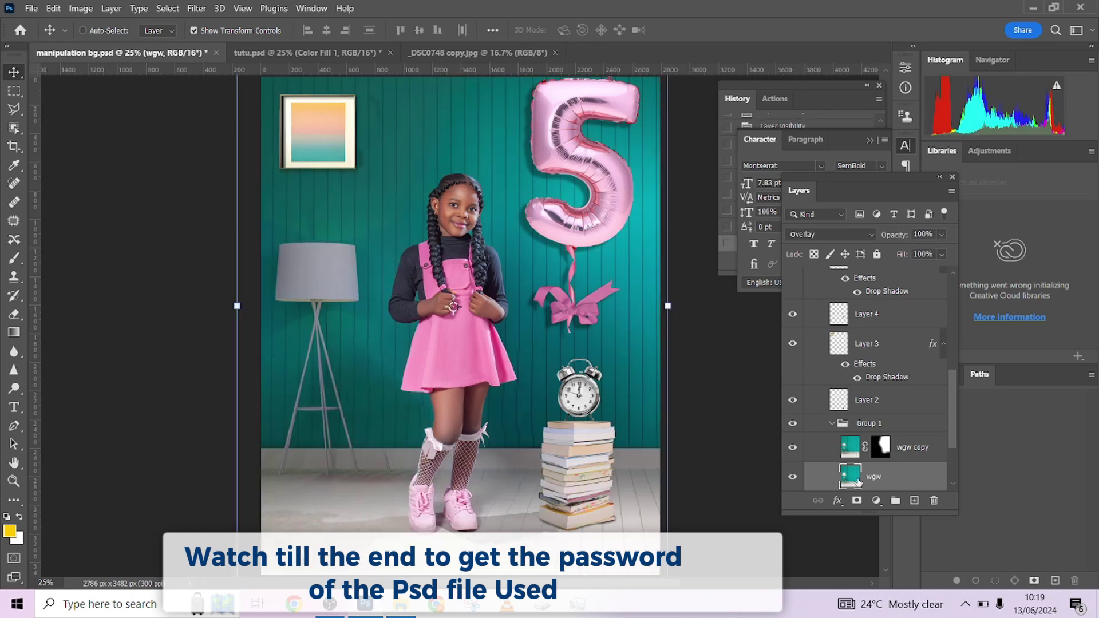
Copy the wgw wall layer into tutu.psd directly above Color Fill 1 and position it over the canvas behind the girl
left_click_drag(900, 481, 460, 347)
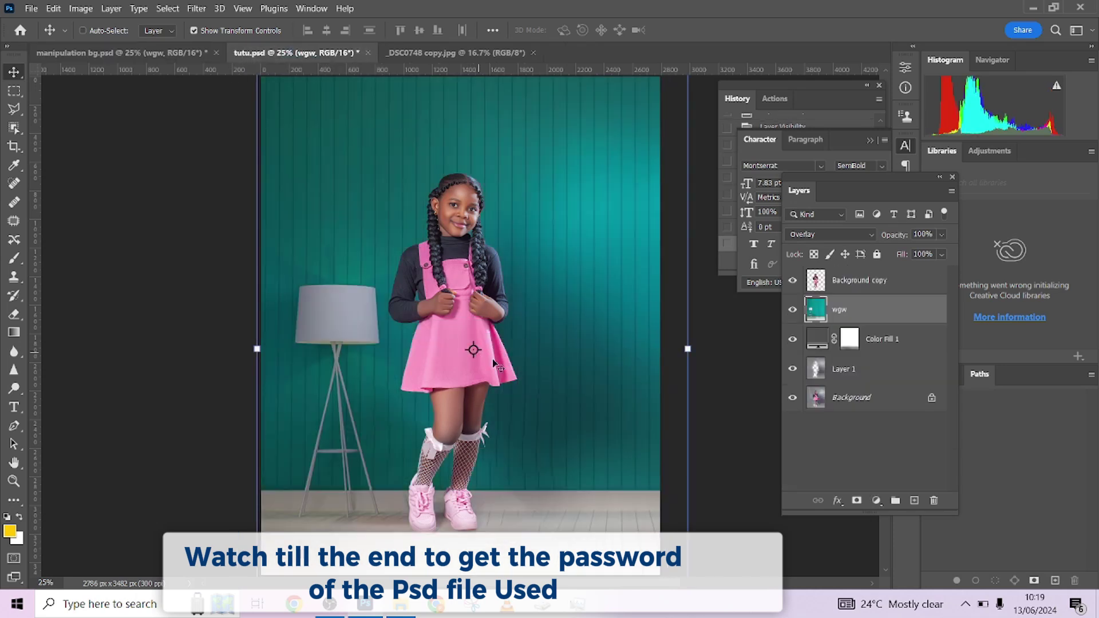
left_click_drag(549, 390, 535, 366)
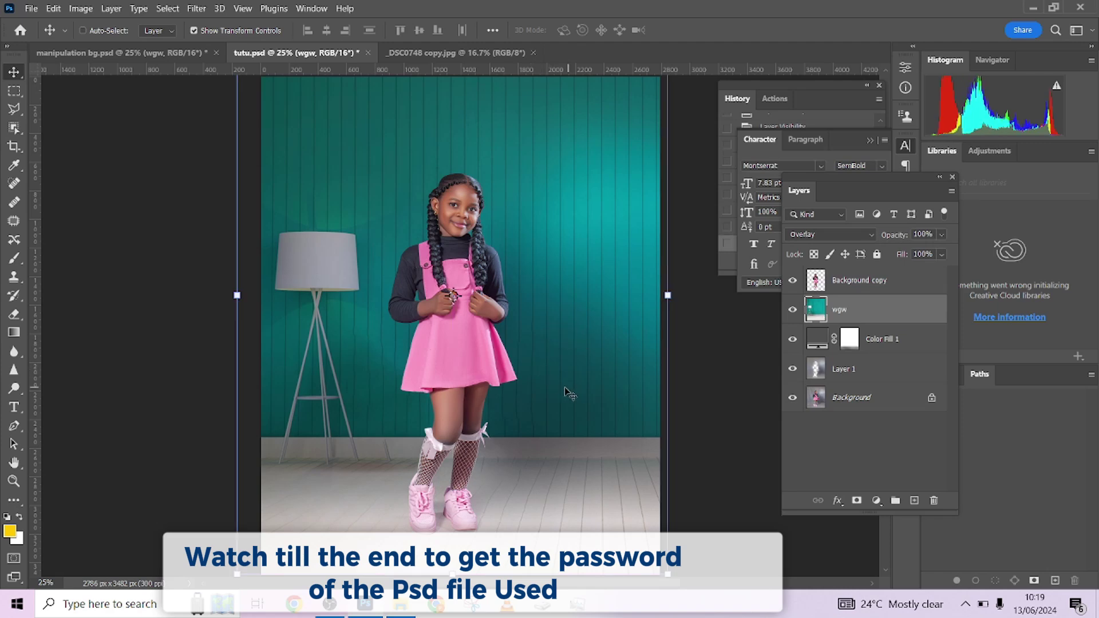
Try to scale down the wgw wall layer with Free Transform
scroll(544, 369, "down", 2)
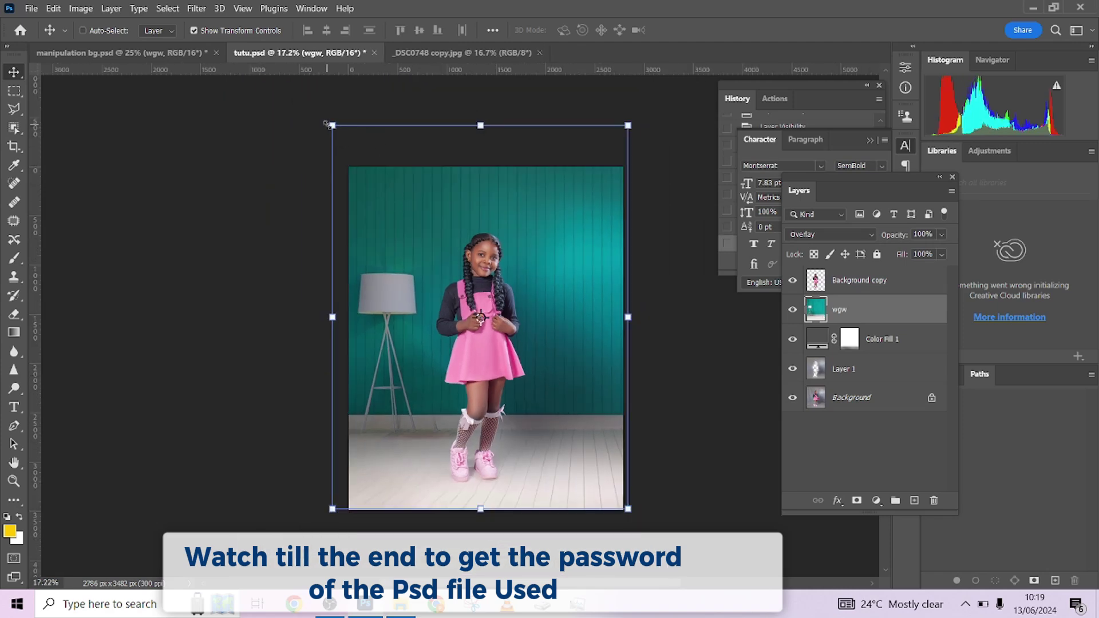
key("ctrl+t")
left_click_drag(333, 125, 360, 183)
key("ctrl+z")
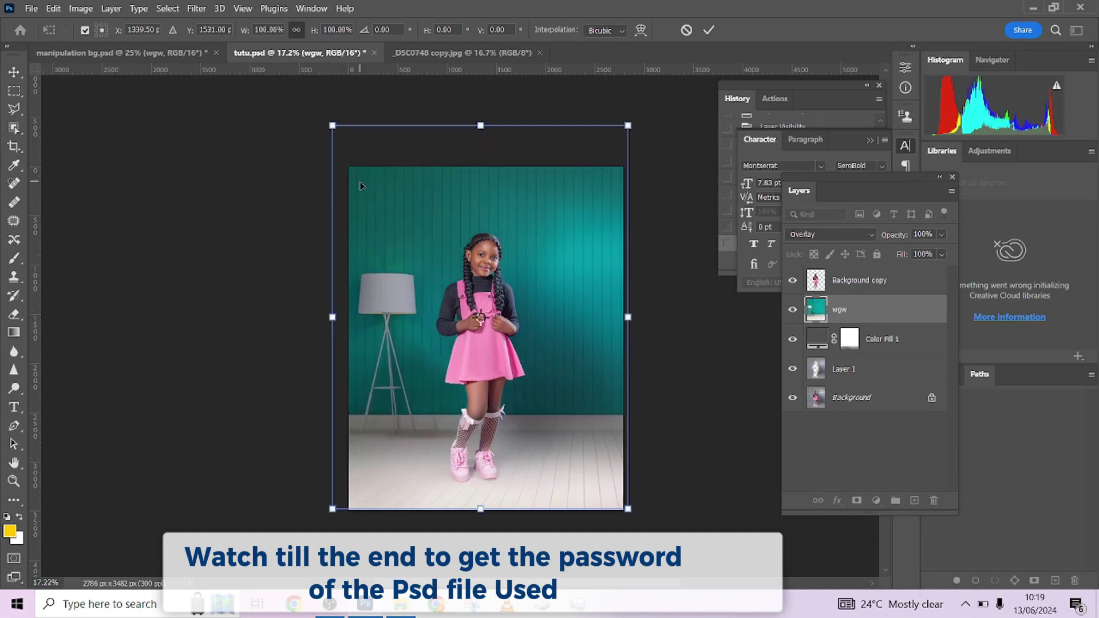
Shift the wgw wall layer downward and nudge it right so it covers the canvas up to its right edge
left_click_drag(522, 359, 515, 373)
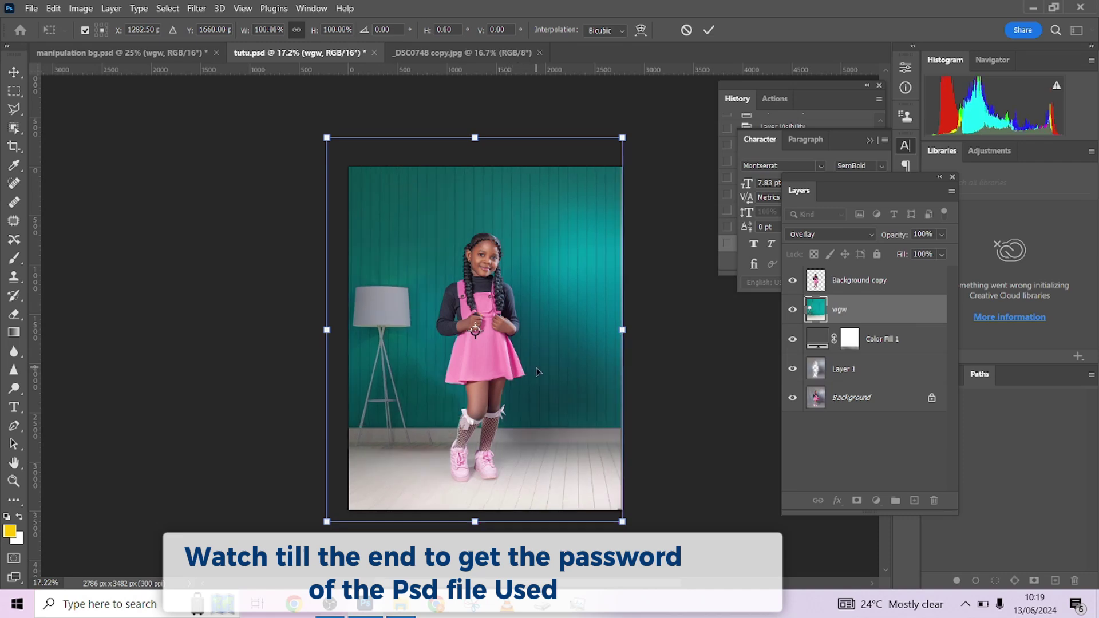
left_click(15, 93)
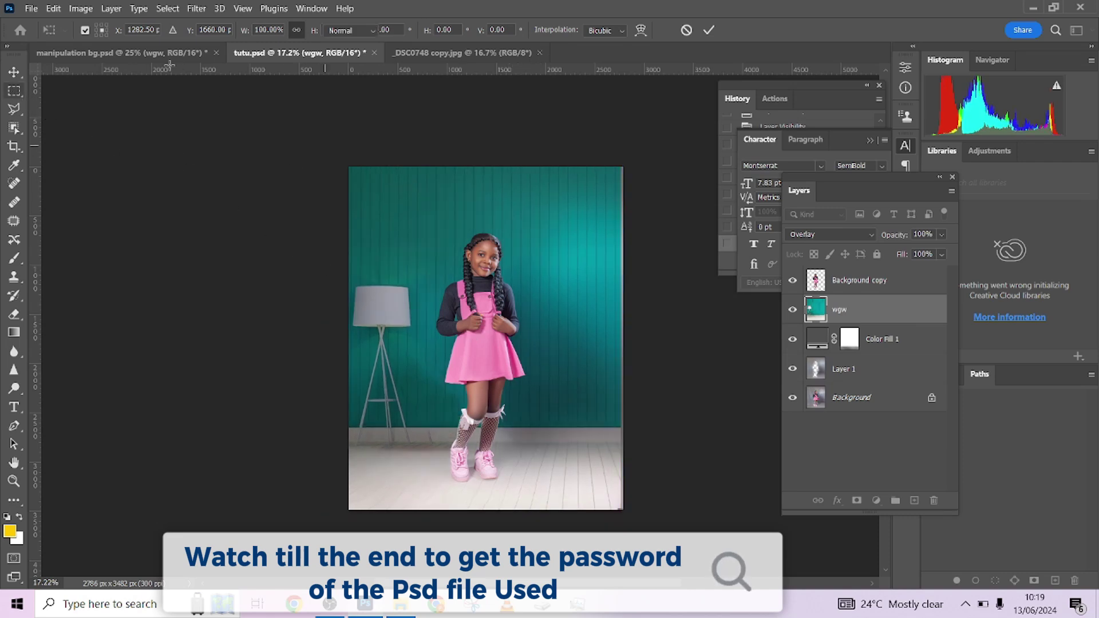
key("v")
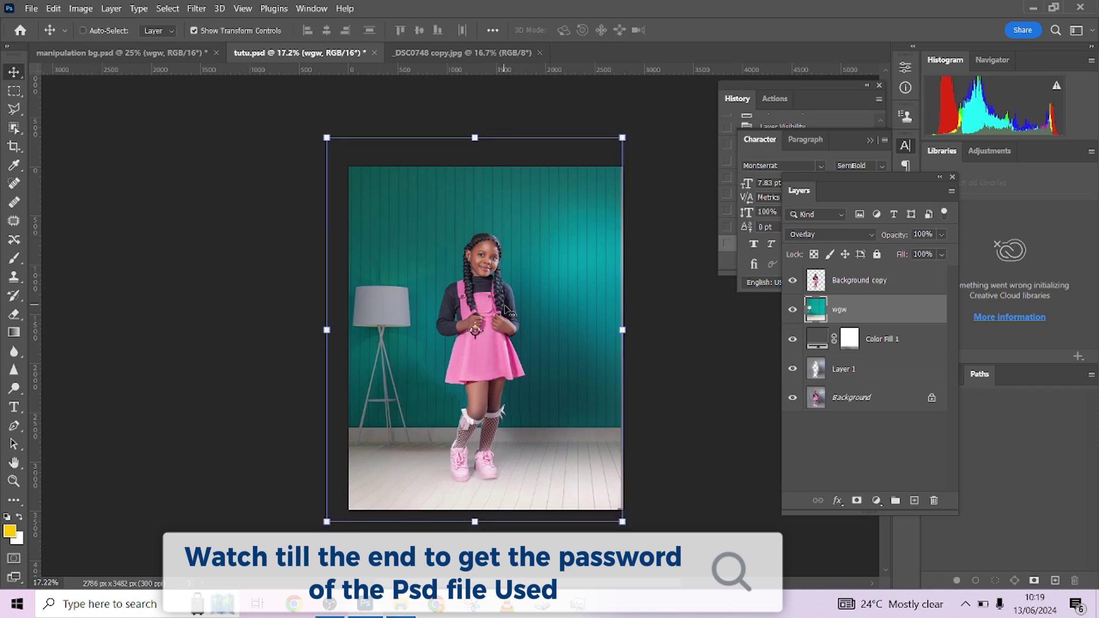
key("shift+Right")
key("shift+Right")
key("shift+Right")
key("shift+Right")
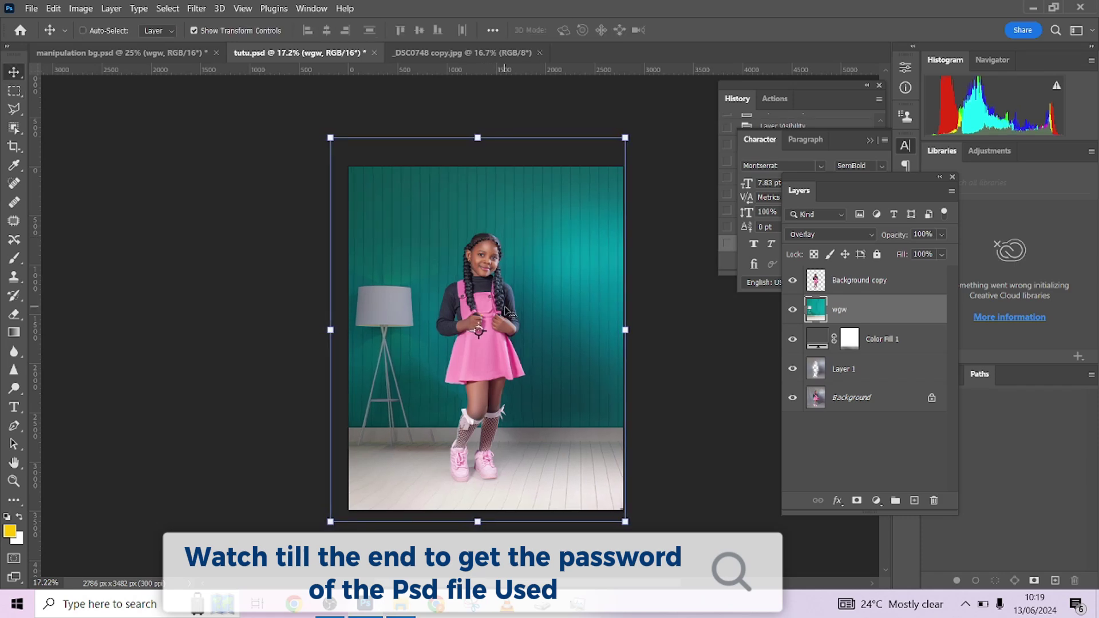
Return to manipulation bg.psd and compare the wall with and without the wgw copy layer, leaving it visible
left_click(159, 51)
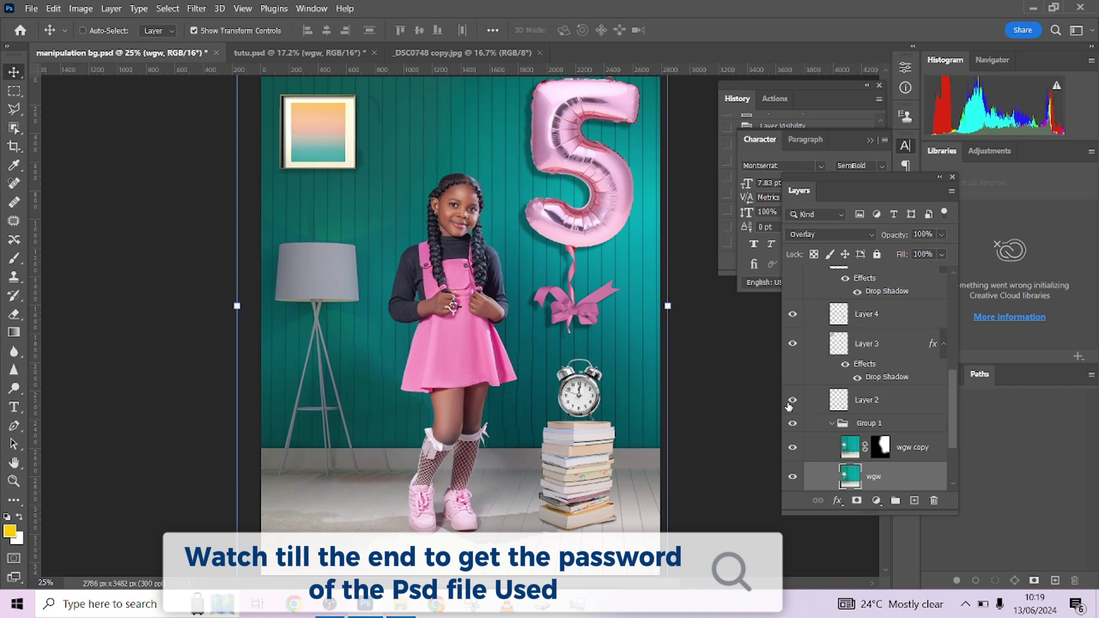
left_click(793, 452)
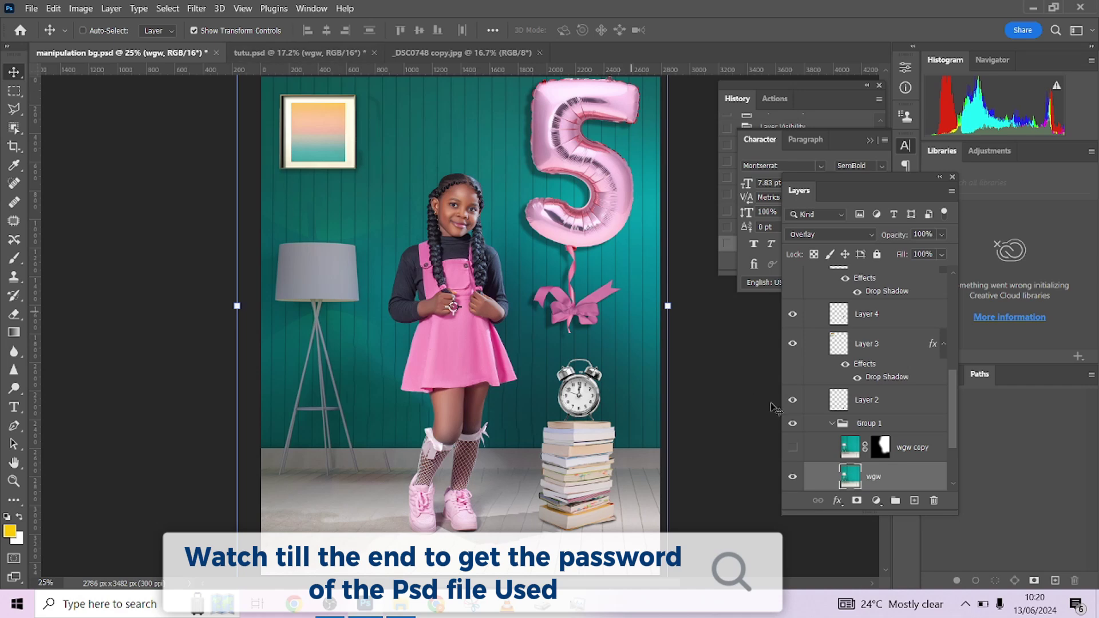
left_click(793, 450)
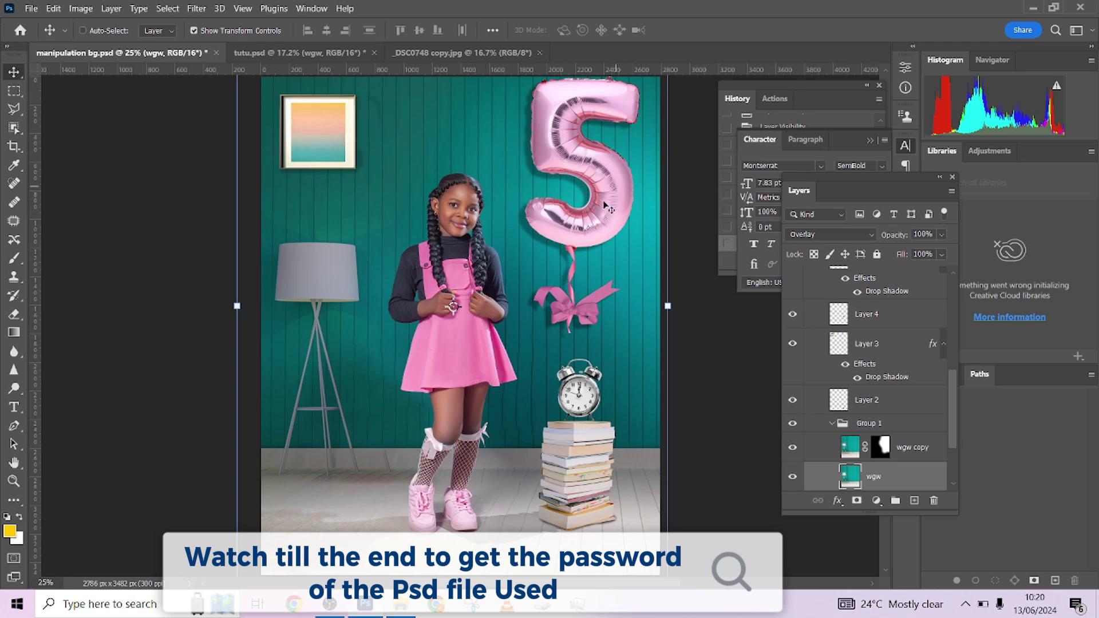
Recheck the wgw copy layer's effect in manipulation bg.psd, then duplicate wgw in tutu.psd and give the copy a black layer mask
left_click(800, 450)
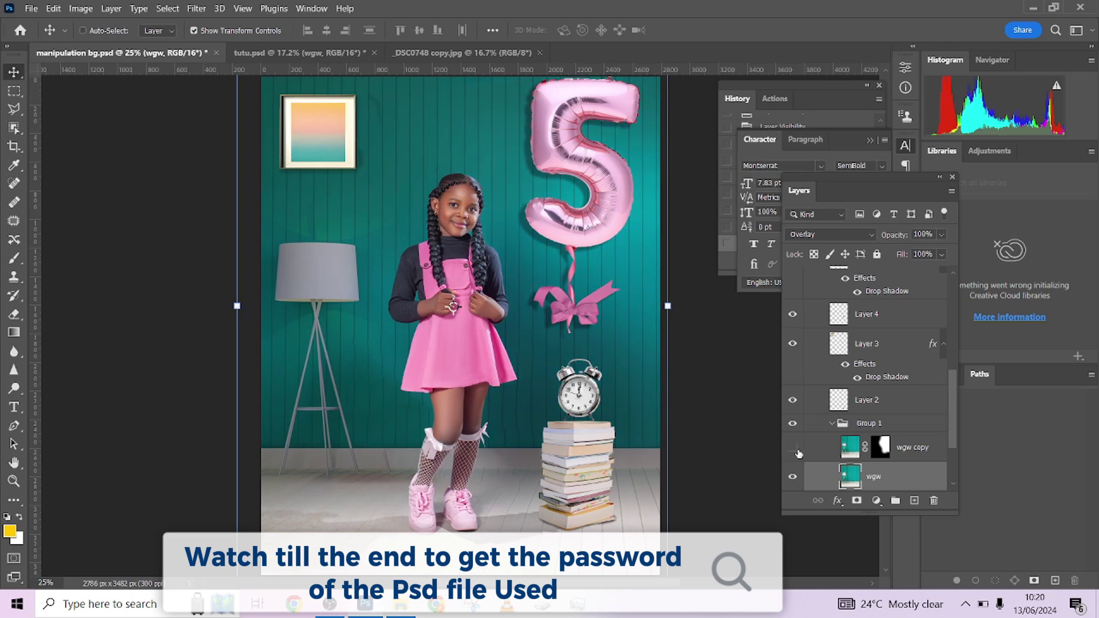
left_click(800, 449)
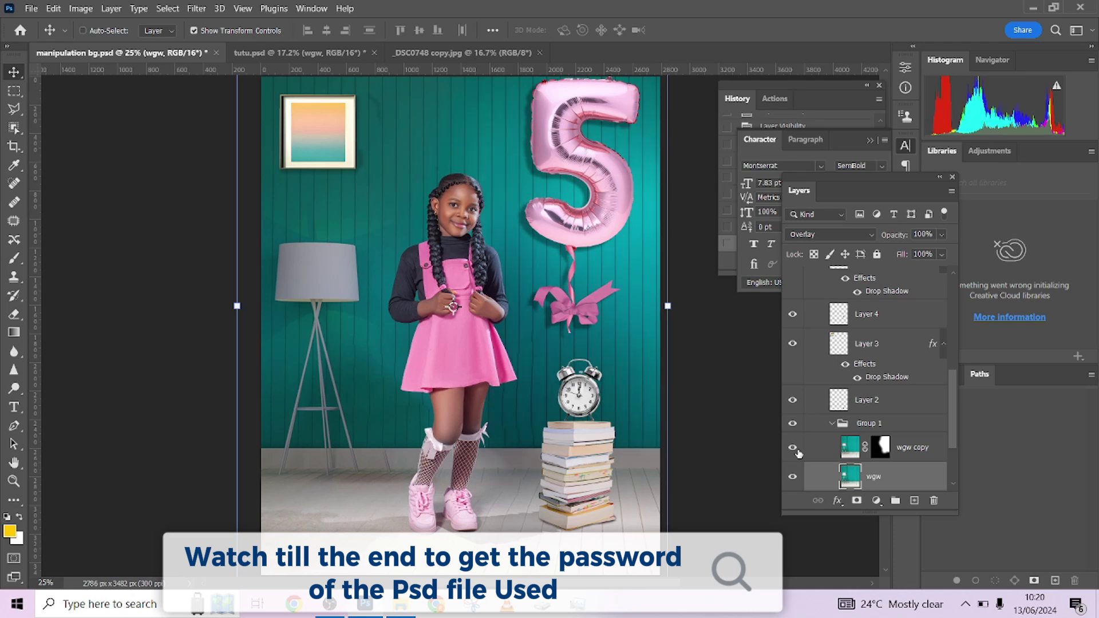
left_click(300, 50)
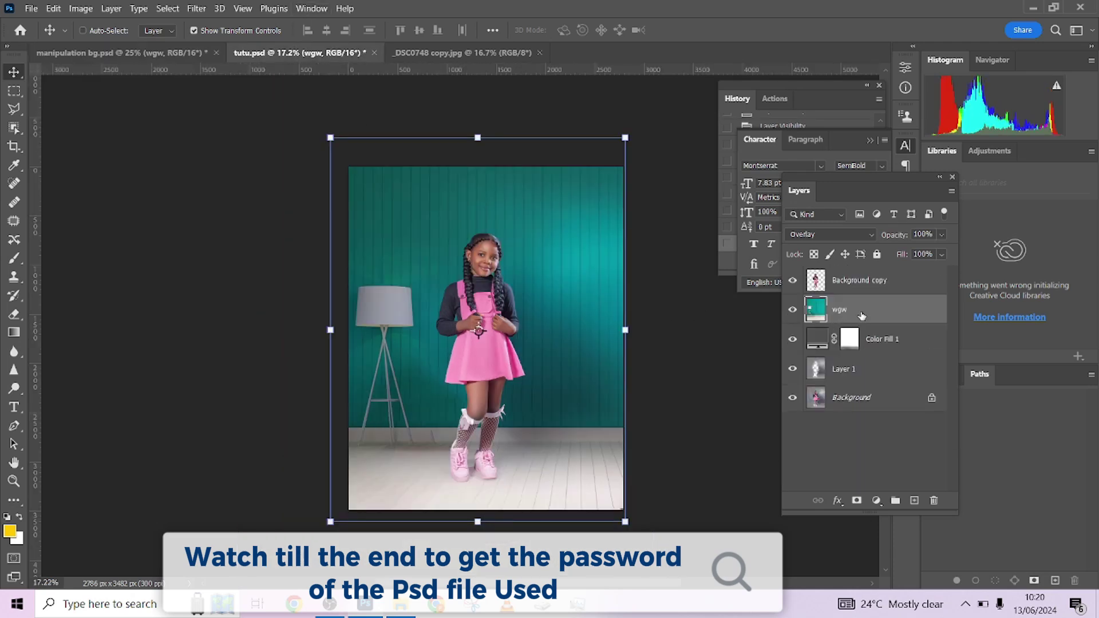
key("ctrl+j")
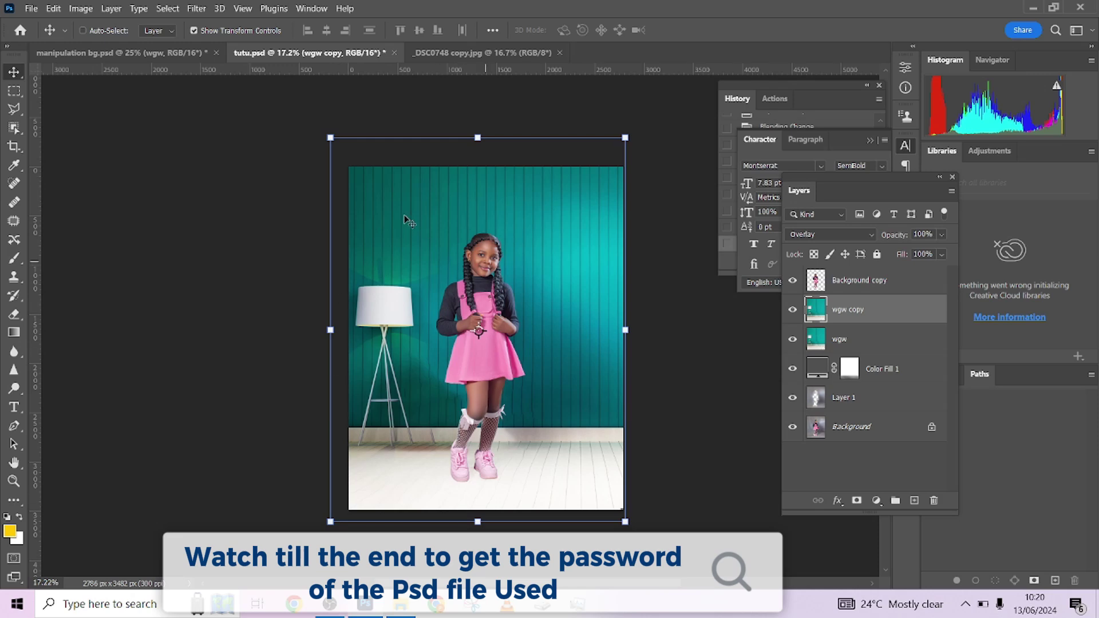
left_click(857, 502, "alt")
Paint white on the wgw copy mask with a 1227 px soft brush to brighten the wall on the girl's right-hand side of the image
key("b")
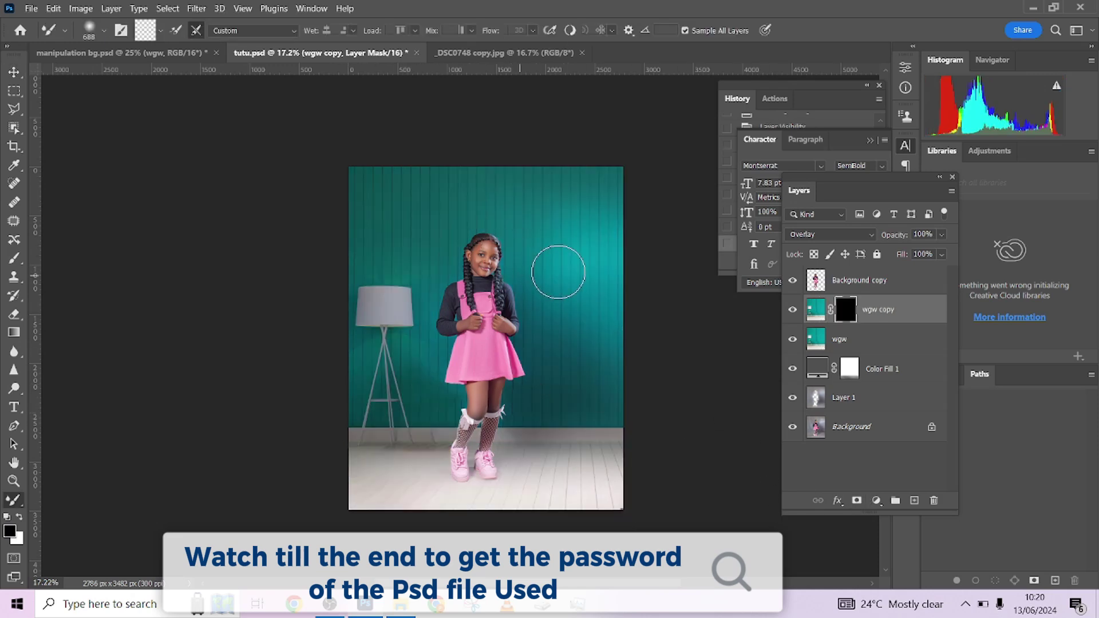
key("shift+b")
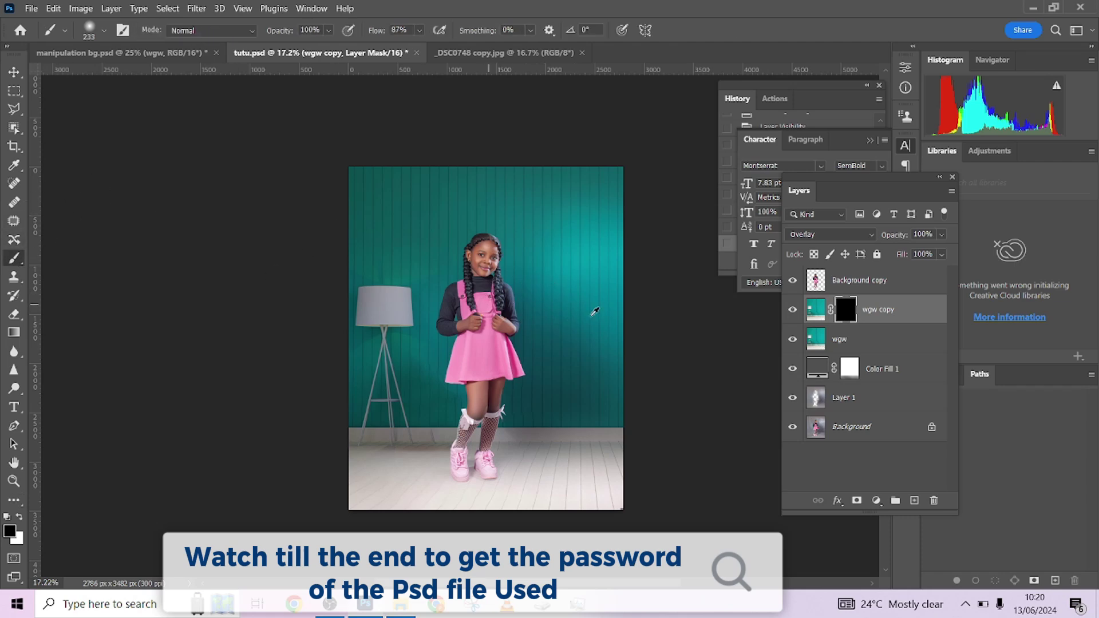
left_click_drag(603, 313, 669, 325)
key("x")
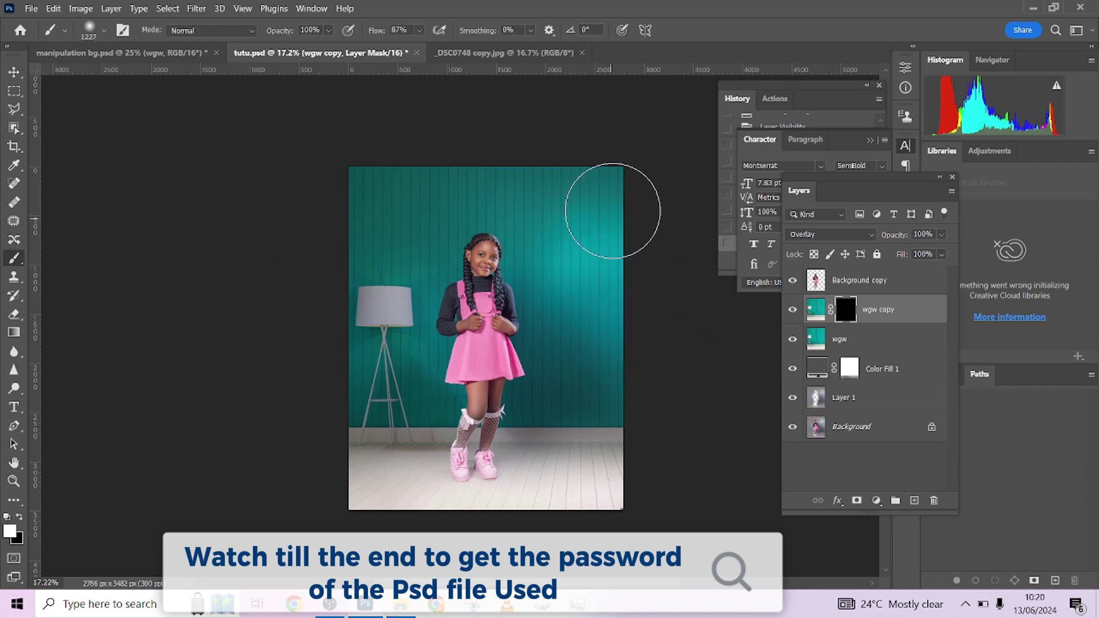
mouse_move(580, 276)
left_mouse_down()
mouse_move(578, 233)
mouse_move(582, 367)
mouse_move(540, 391)
mouse_move(582, 390)
mouse_move(536, 297)
mouse_move(542, 232)
mouse_move(559, 197)
mouse_move(621, 179)
mouse_move(600, 362)
mouse_move(568, 376)
mouse_move(593, 369)
left_mouse_up()
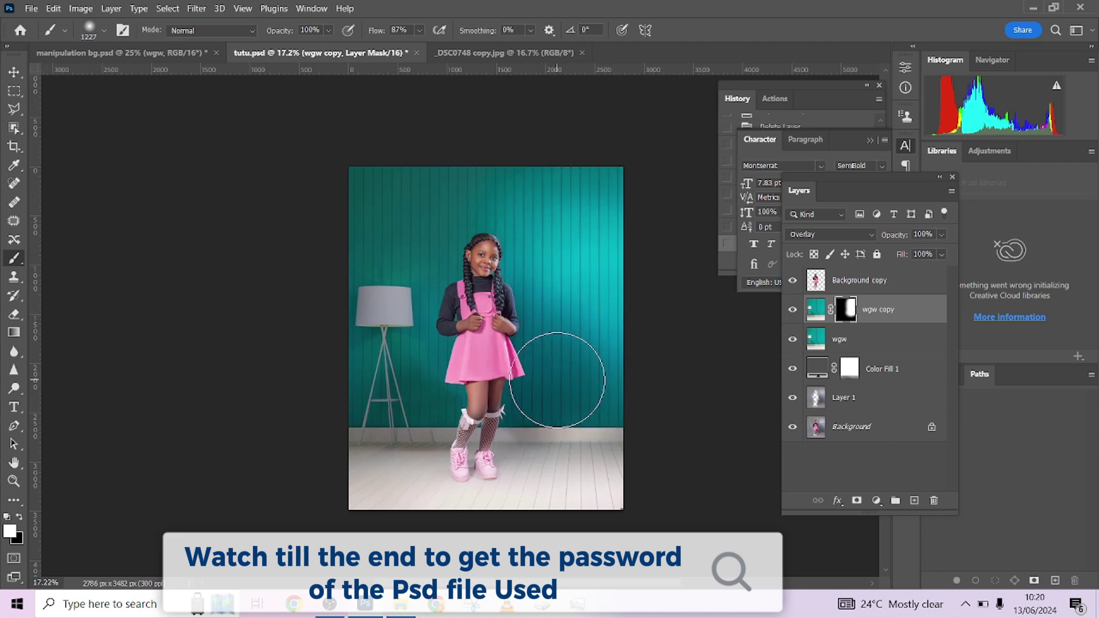
Check the lighting in manipulation bg.psd and extend the white painting on tutu.psd's wgw copy mask across the floor
left_click(119, 52)
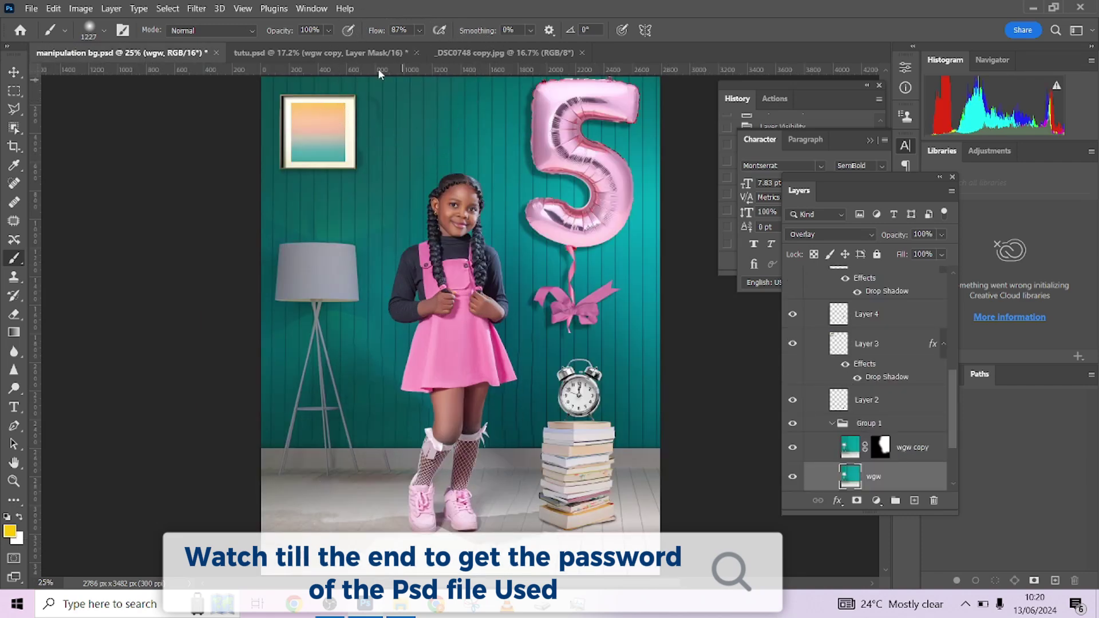
left_click(357, 56)
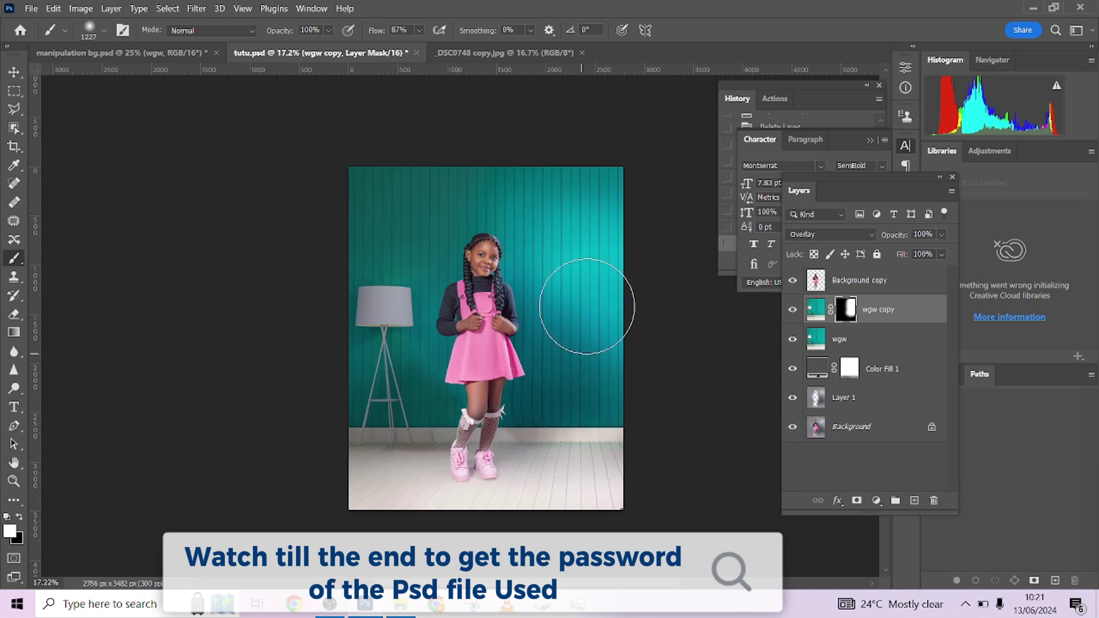
mouse_move(569, 466)
left_mouse_down()
mouse_move(586, 473)
mouse_move(491, 459)
left_mouse_up()
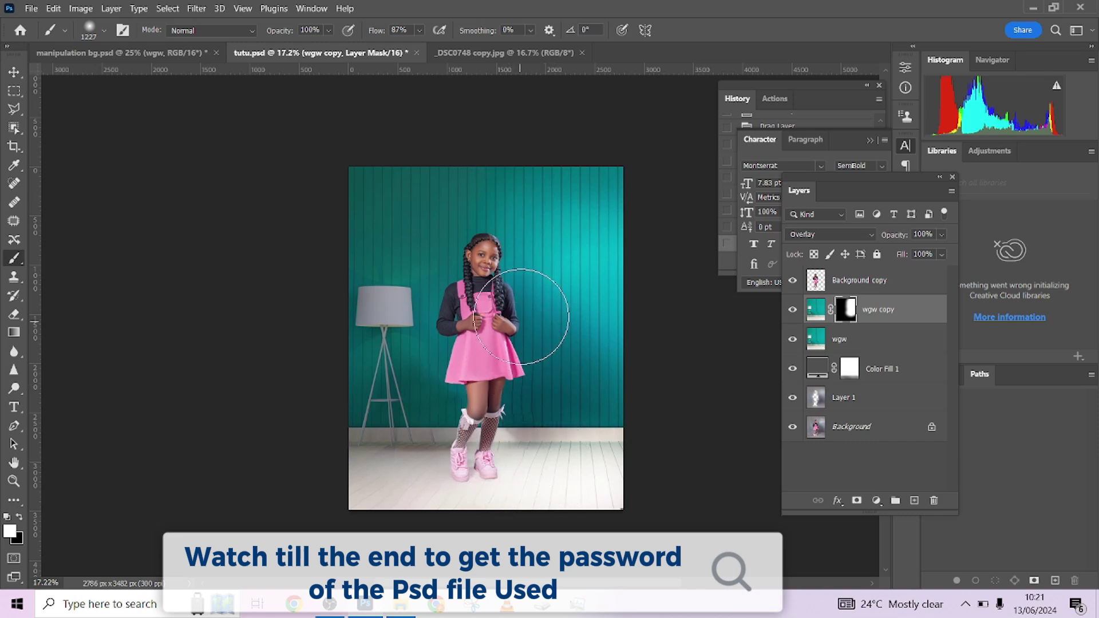
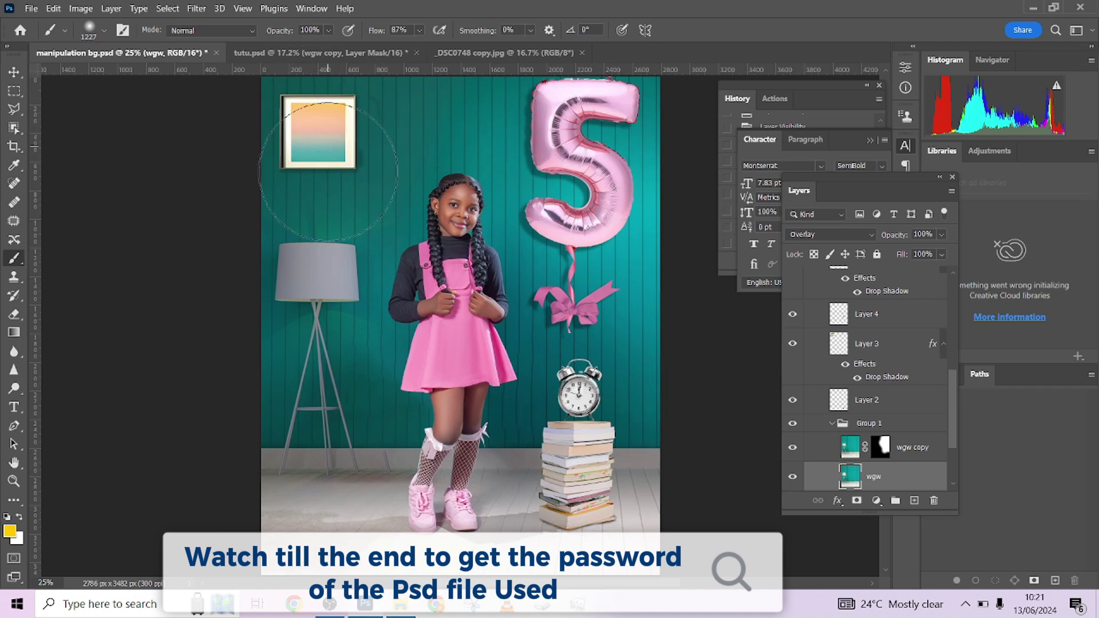
Copy the framed picture from manipulation bg.psd into tutu.psd above wgw copy and position it on the wall above the lamp
left_click(14, 72)
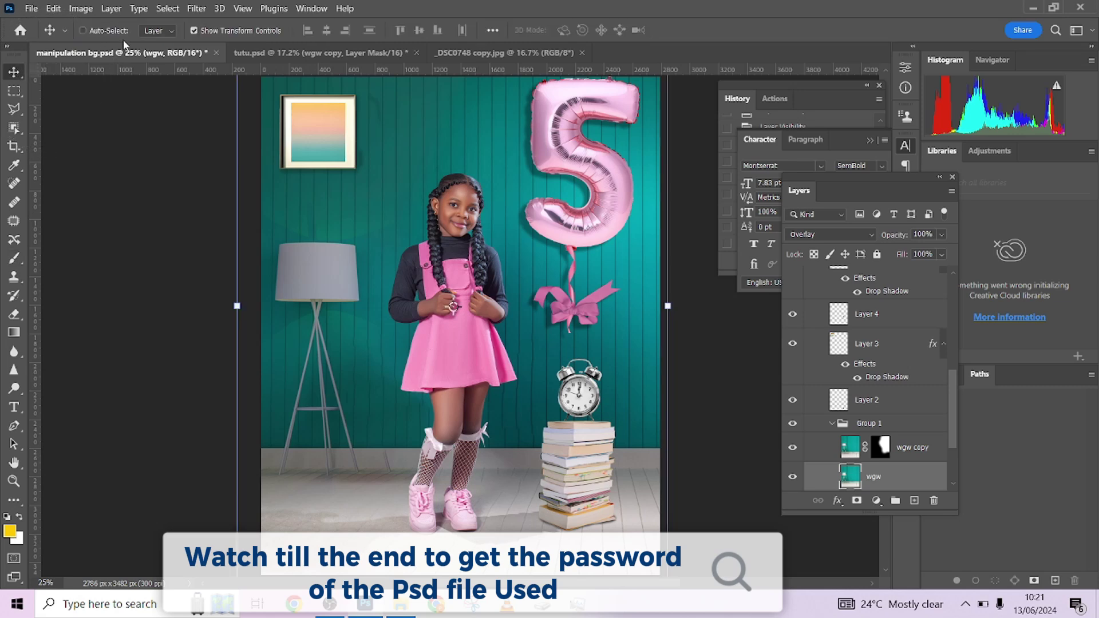
left_click(104, 29)
left_click(315, 132)
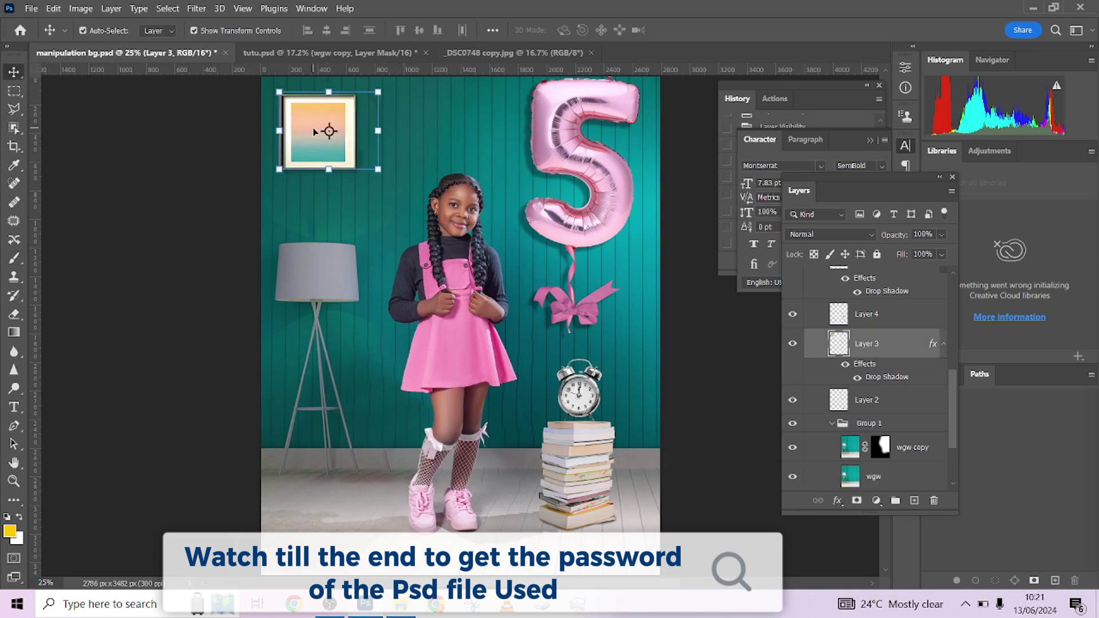
left_click(107, 31)
left_click_drag(895, 345, 397, 204)
key("ctrl+t")
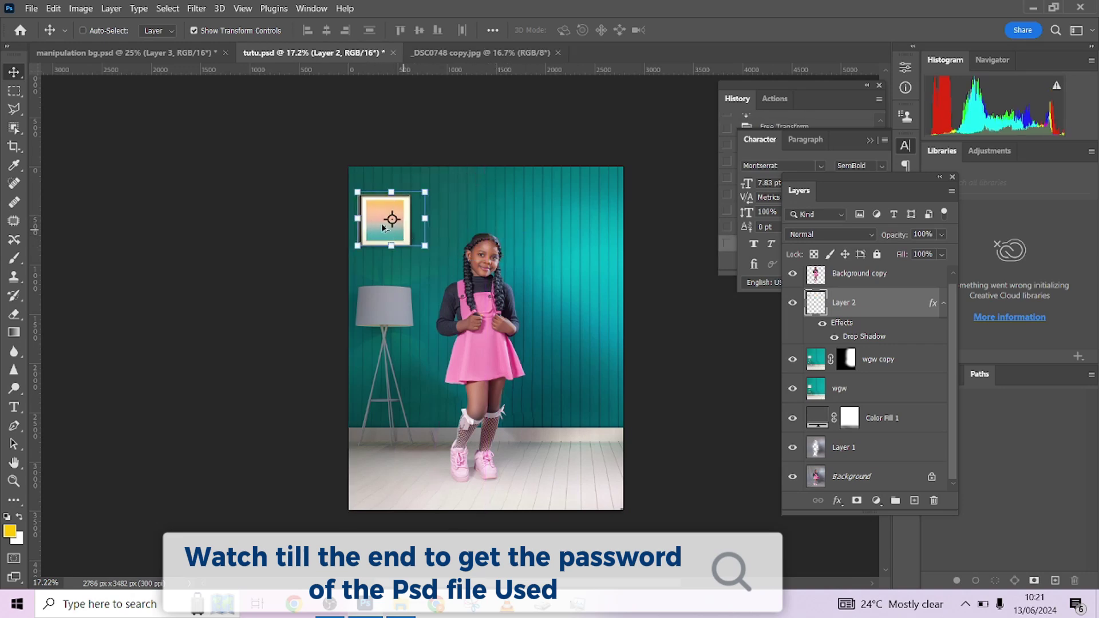
scroll(394, 229, "up", 5)
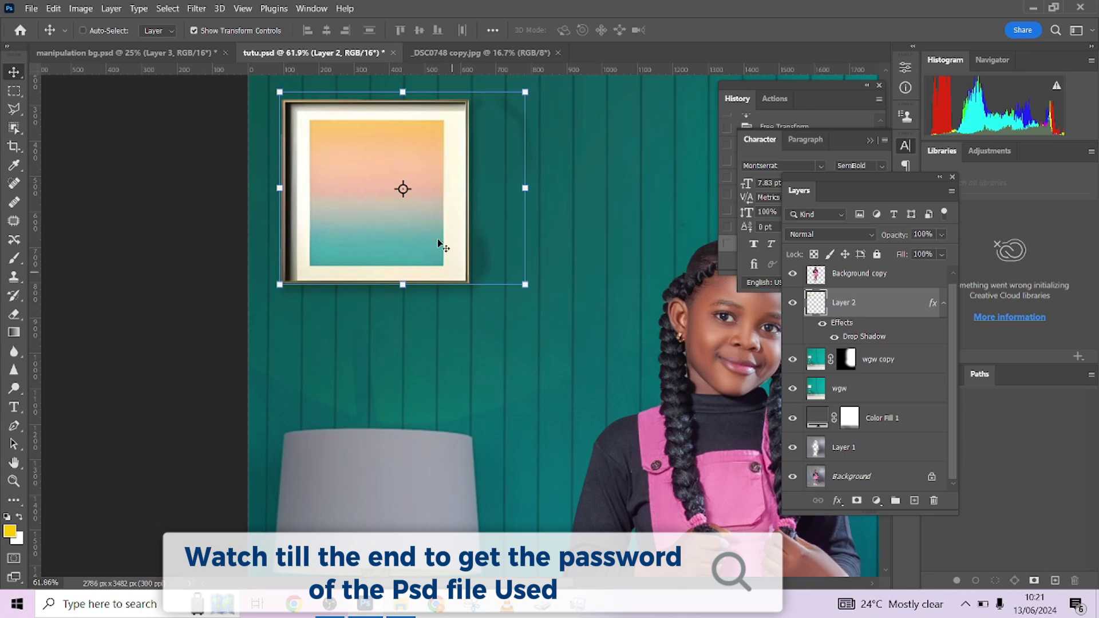
left_click_drag(424, 223, 423, 233)
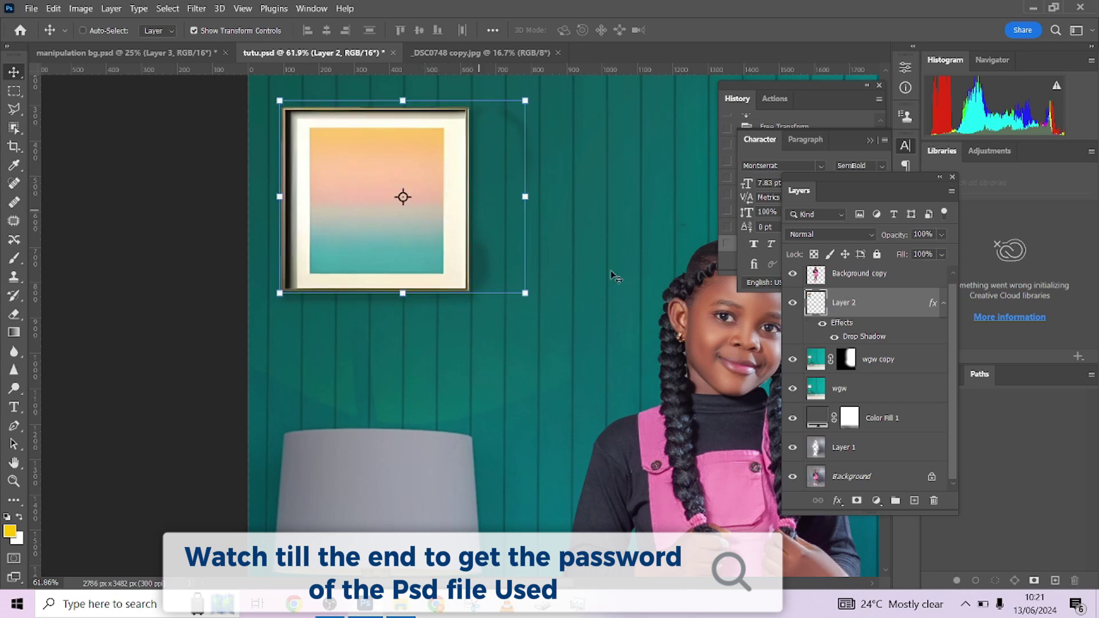
Compare the framed picture with and without its Drop Shadow effect, leaving the effect visible
left_click(833, 339)
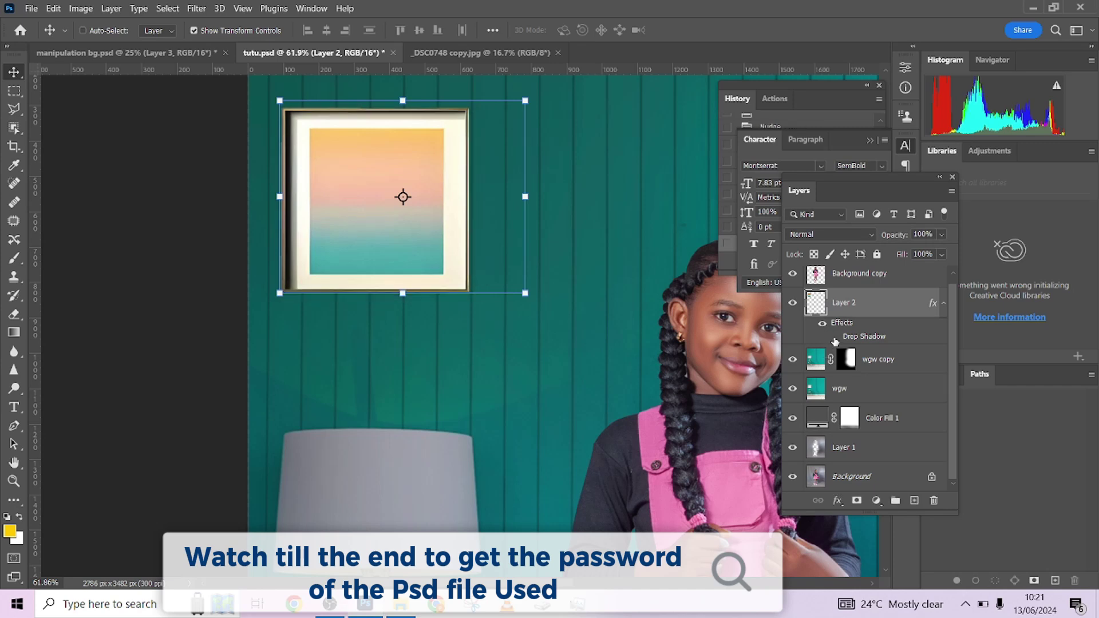
scroll(601, 317, "down", 3)
key("Return")
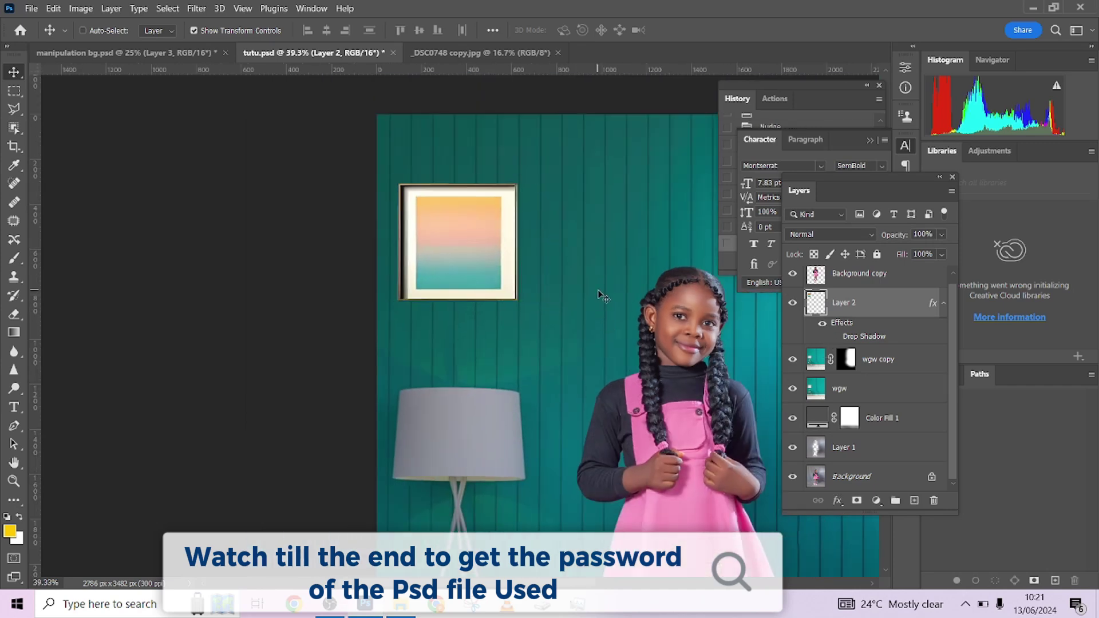
scroll(599, 296, "down", 3)
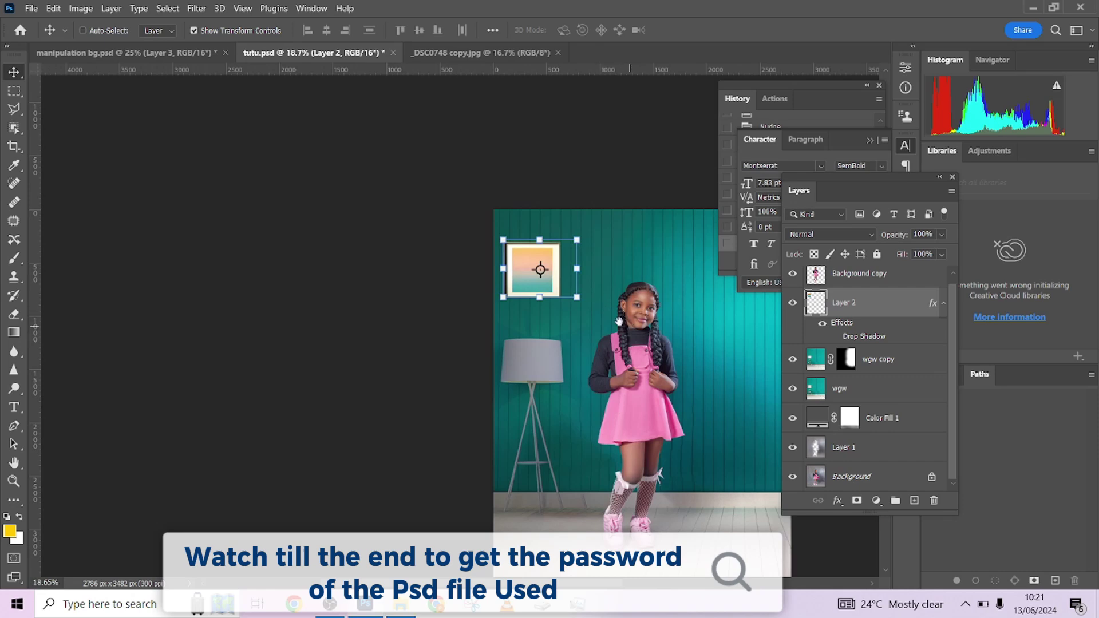
left_click_drag(611, 317, 541, 288)
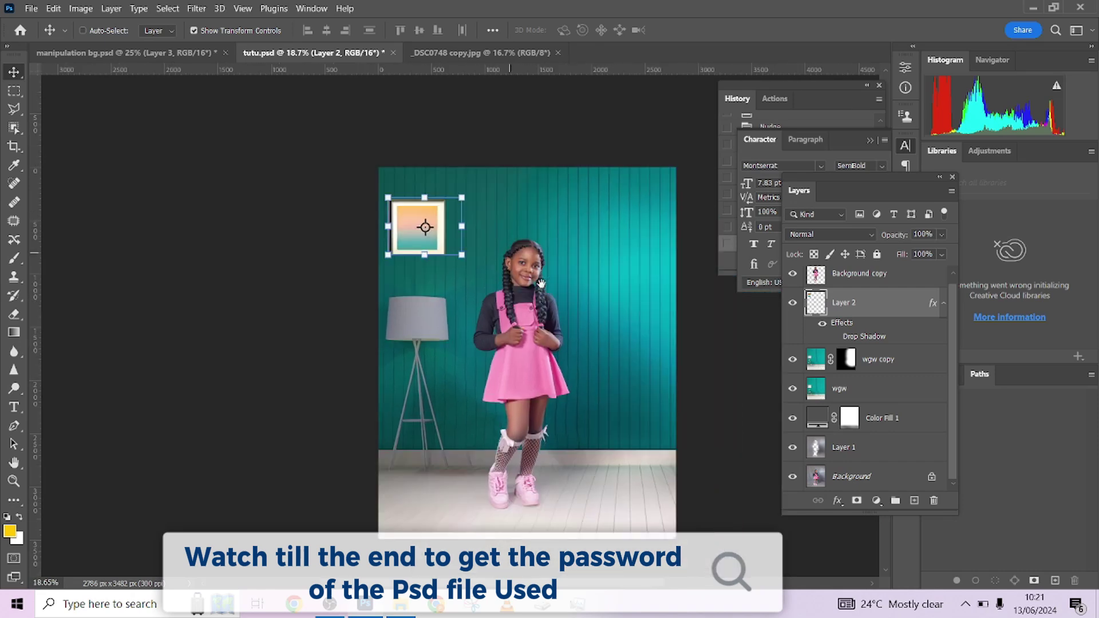
key("Return")
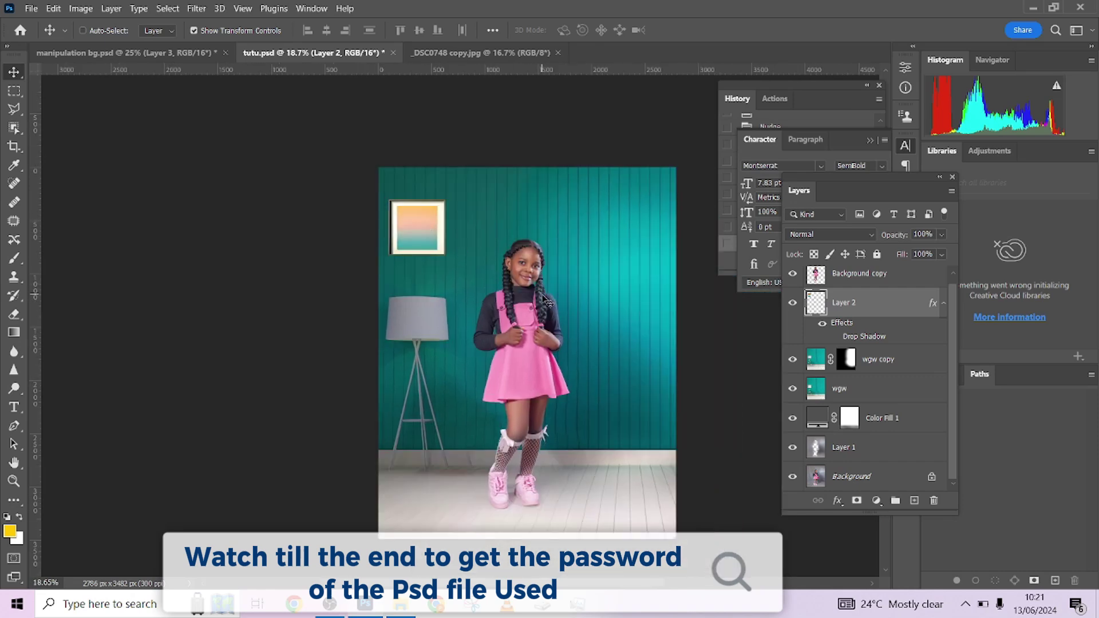
key("ctrl+t")
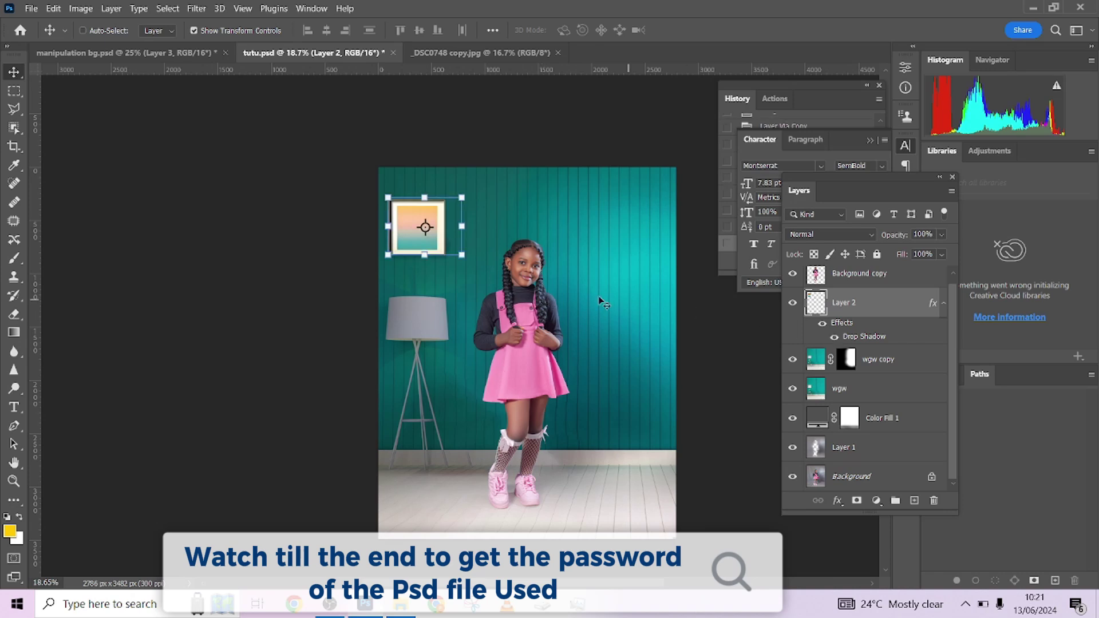
Try shifting the framed picture's drop shadow to an angle of 101° and a distance of 24 px
scroll(510, 274, "up", 4)
scroll(512, 312, "up", 2)
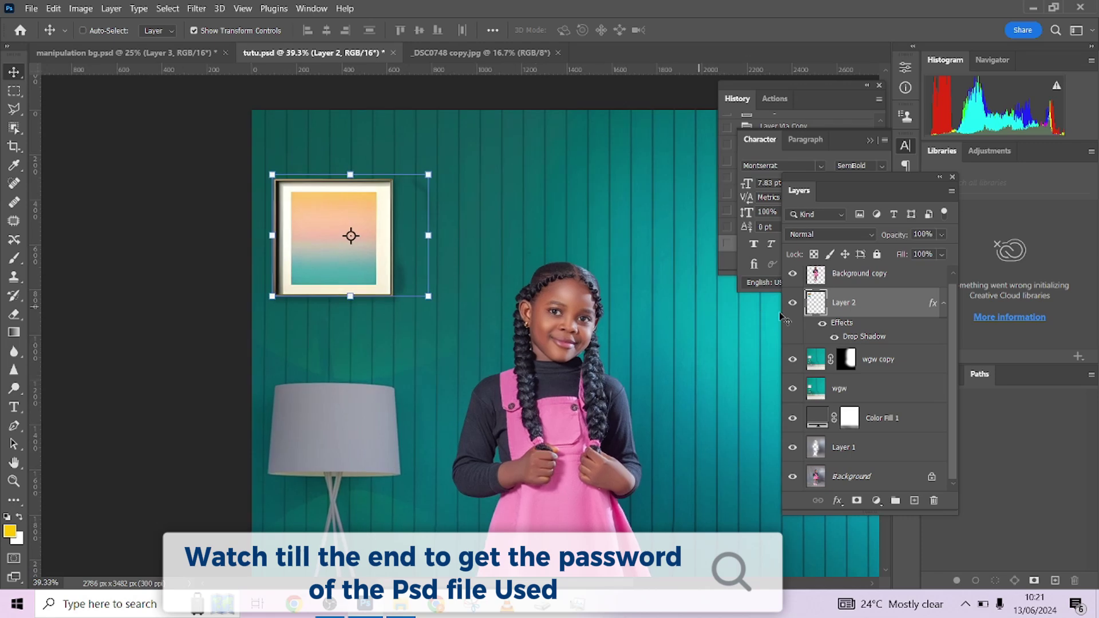
double_click(898, 305)
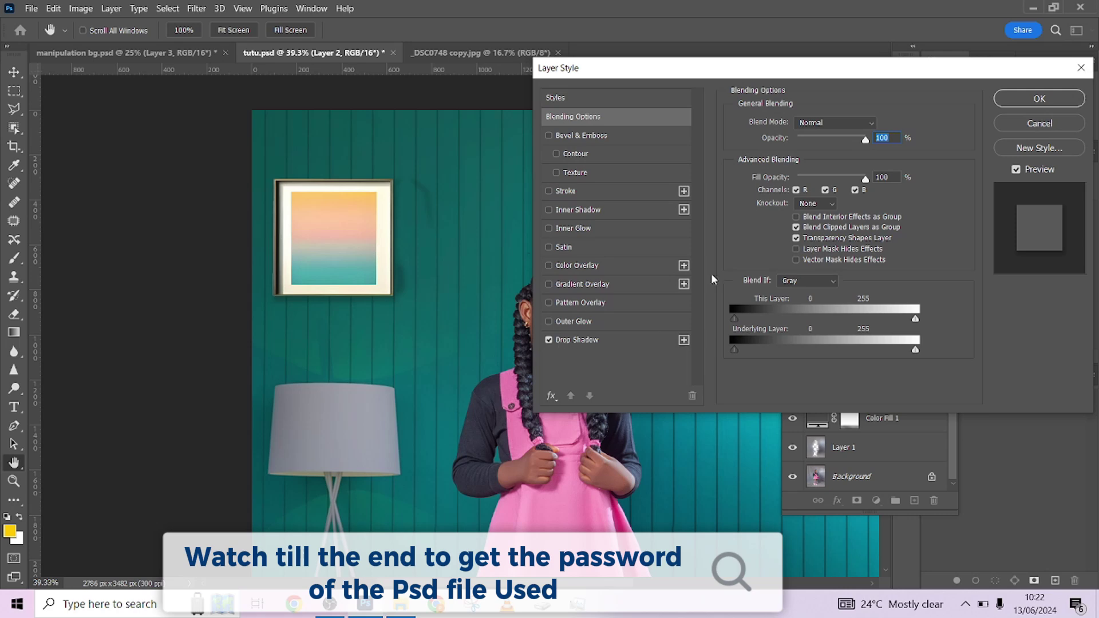
left_click(599, 340)
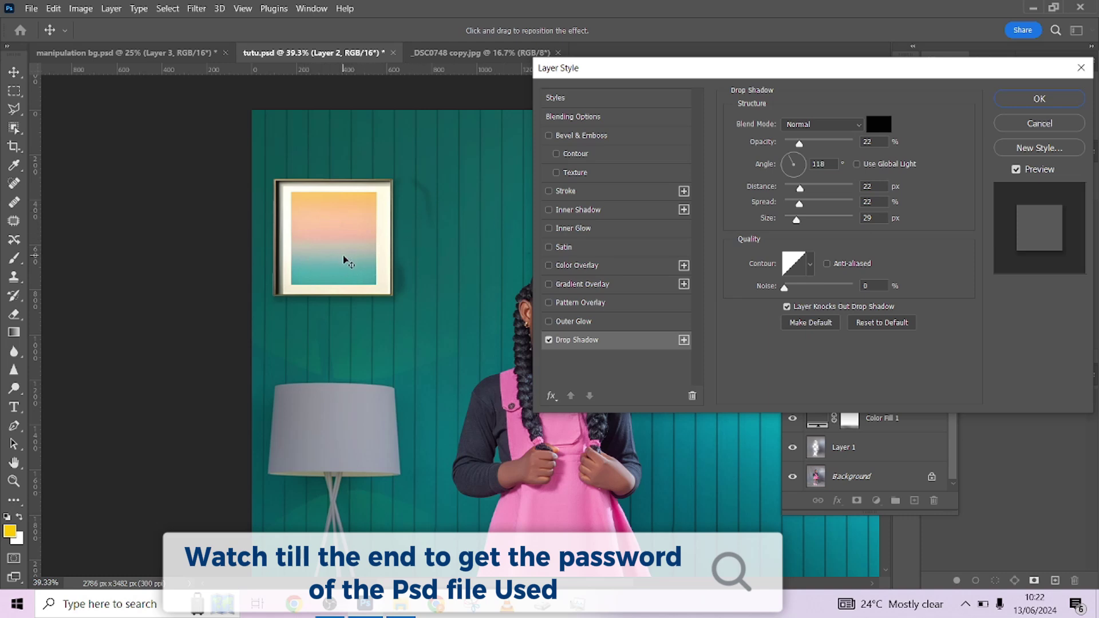
mouse_move(343, 247)
left_mouse_down()
mouse_move(358, 245)
mouse_move(332, 238)
mouse_move(324, 248)
mouse_move(343, 250)
left_mouse_up()
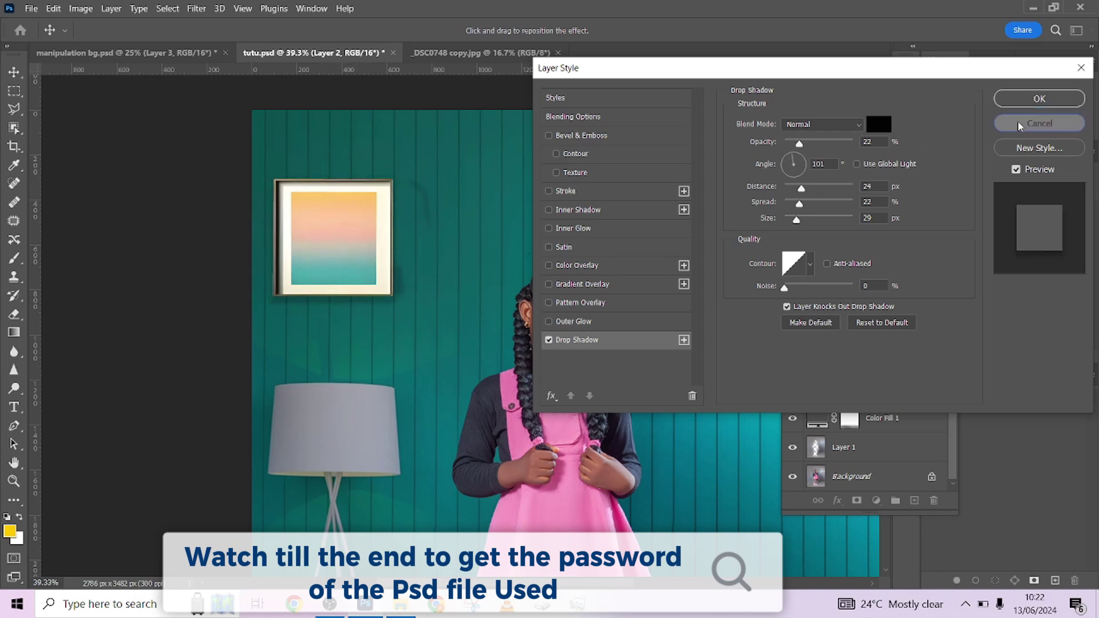
left_click(1039, 98)
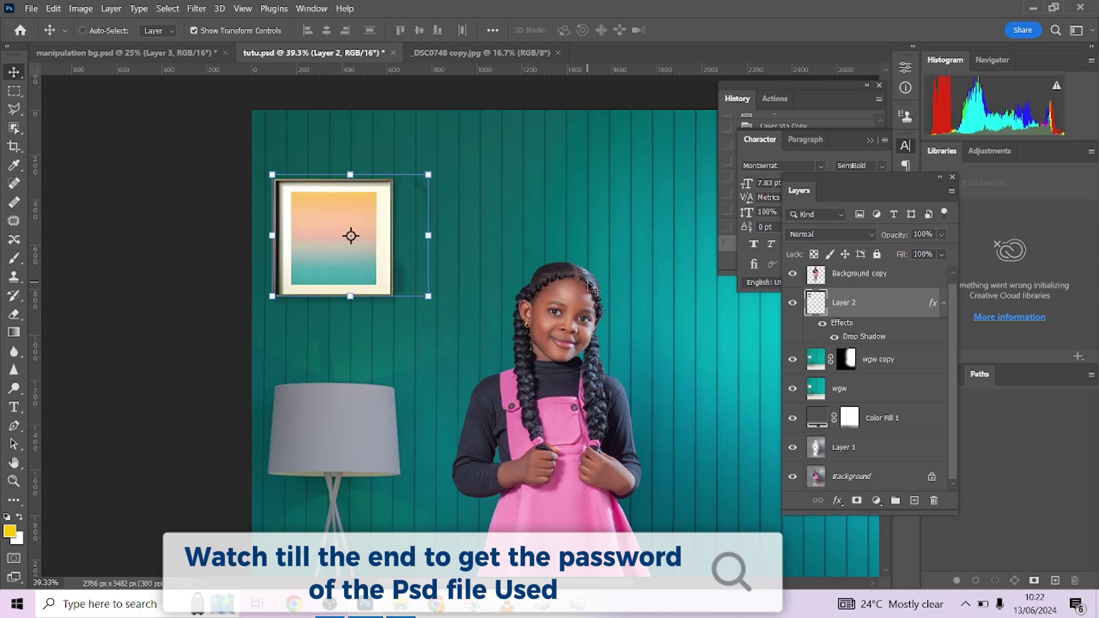
Copy the number 5 balloon from manipulation bg.psd into tutu.psd and position it on the wall beside the girl, opposite the framed picture
scroll(530, 241, "down", 3)
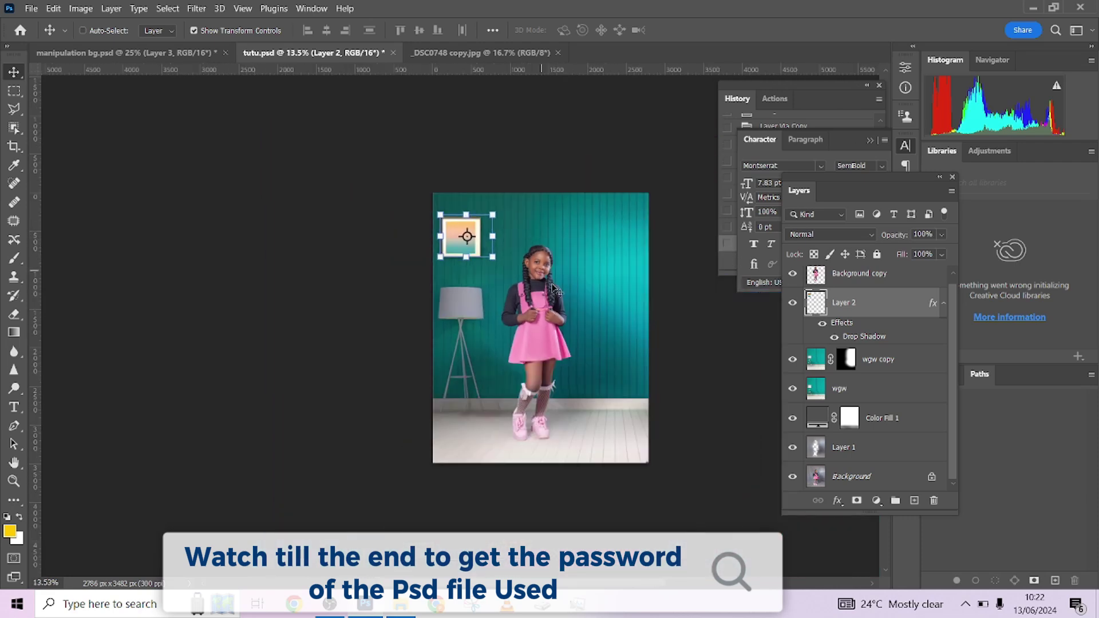
scroll(557, 278, "up", 2)
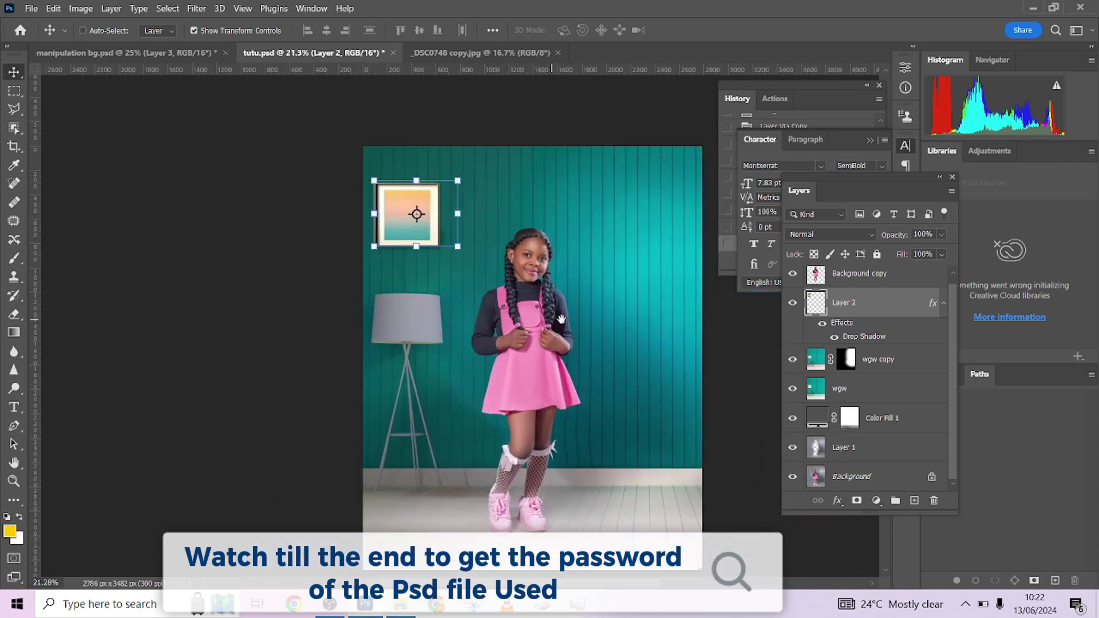
left_click_drag(556, 314, 505, 286)
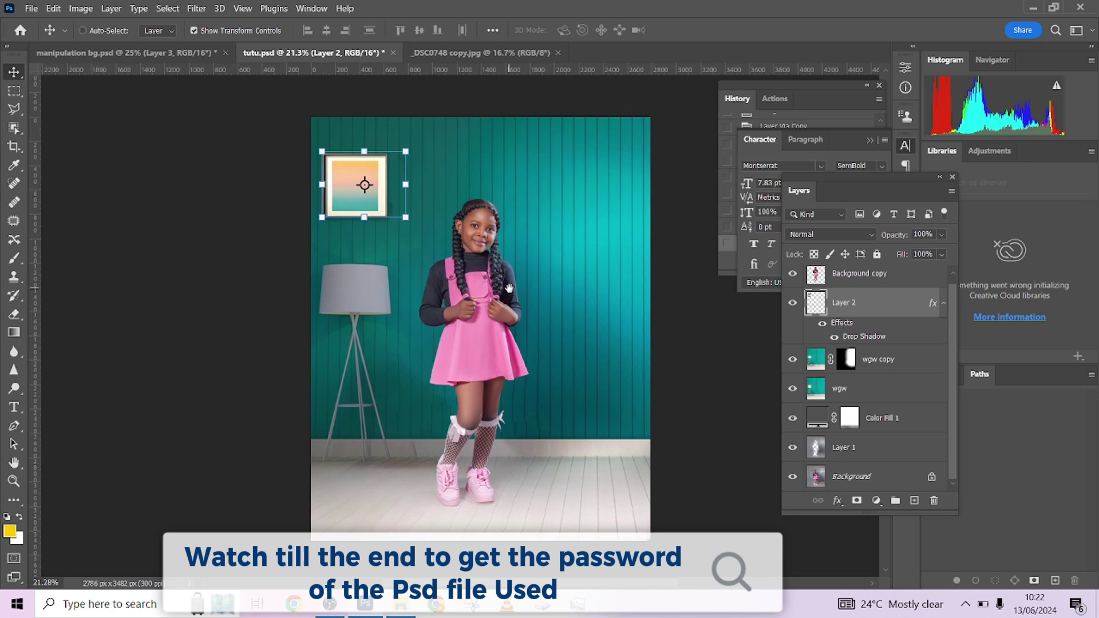
left_click(167, 53)
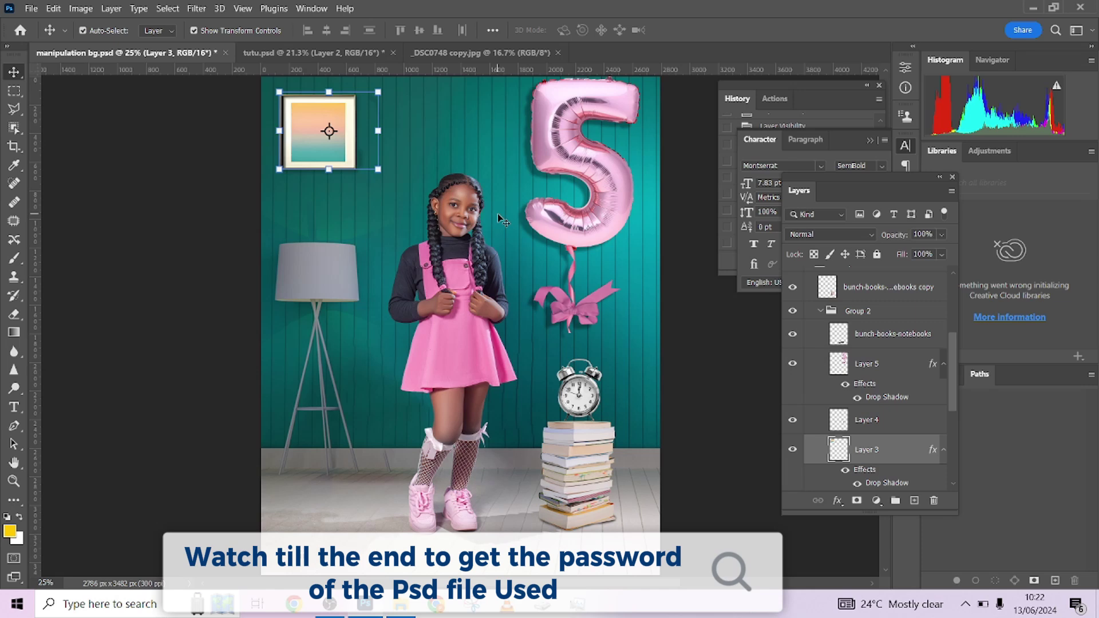
left_click(610, 206)
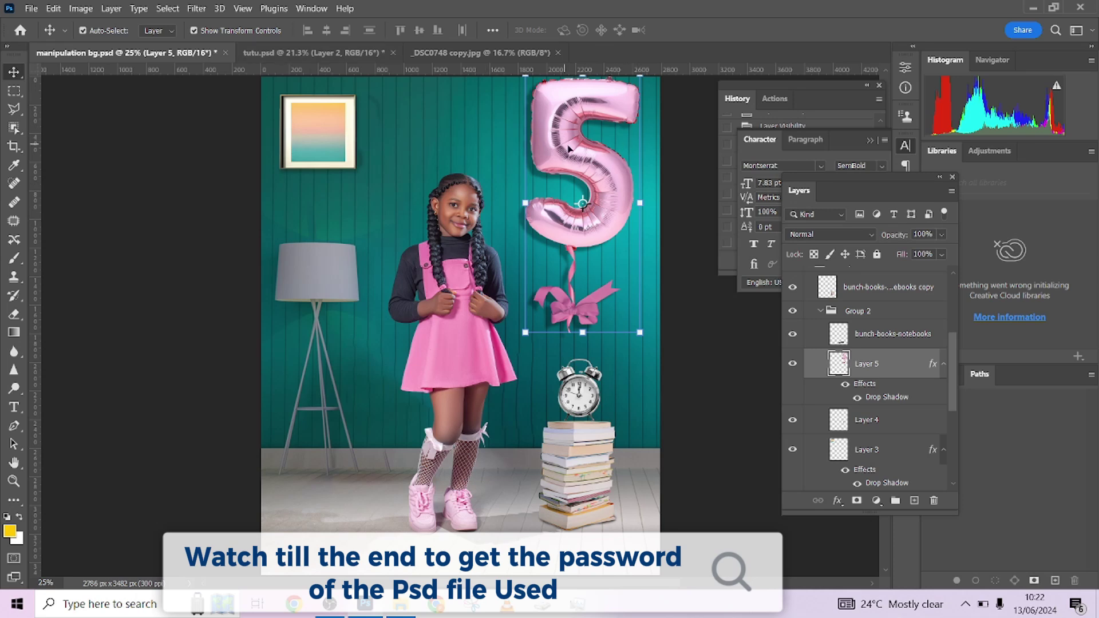
left_click_drag(589, 171, 318, 52)
mouse_move(585, 184)
left_mouse_down()
mouse_move(596, 203)
mouse_move(586, 198)
left_mouse_up()
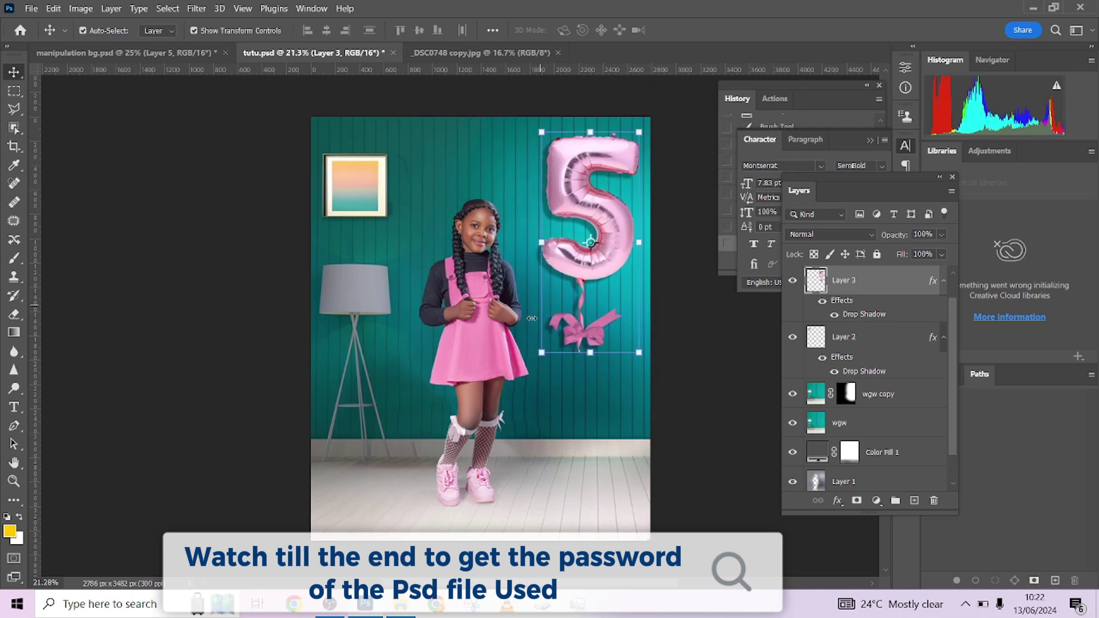
Try scaling the number 5 balloon down to 81.10%
left_click_drag(542, 353, 555, 330)
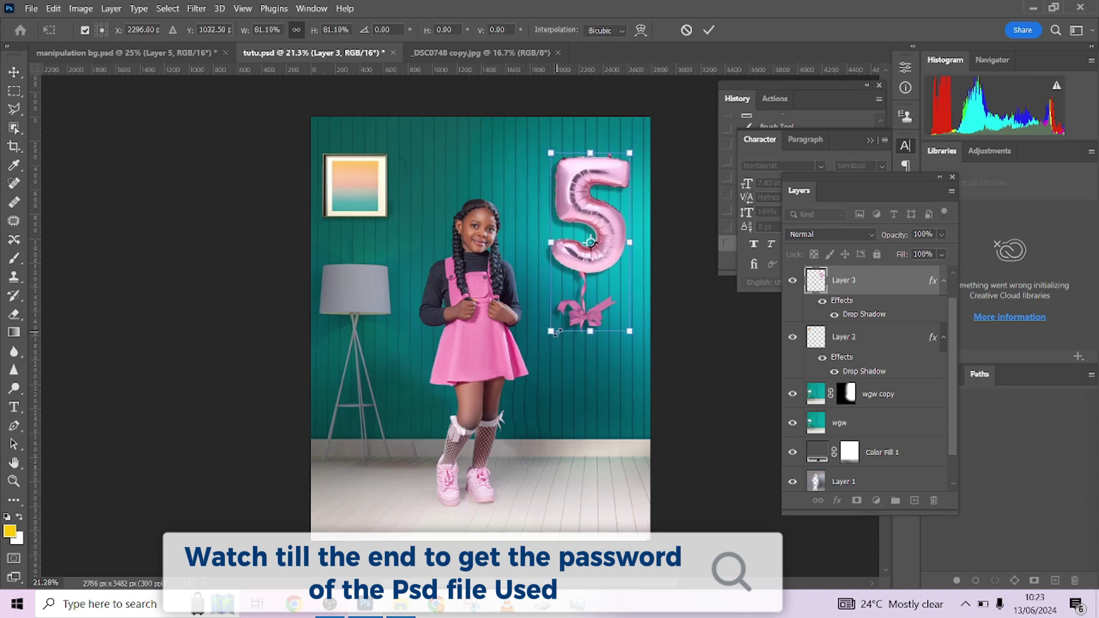
left_click_drag(594, 286, 599, 278)
key("ctrl+z")
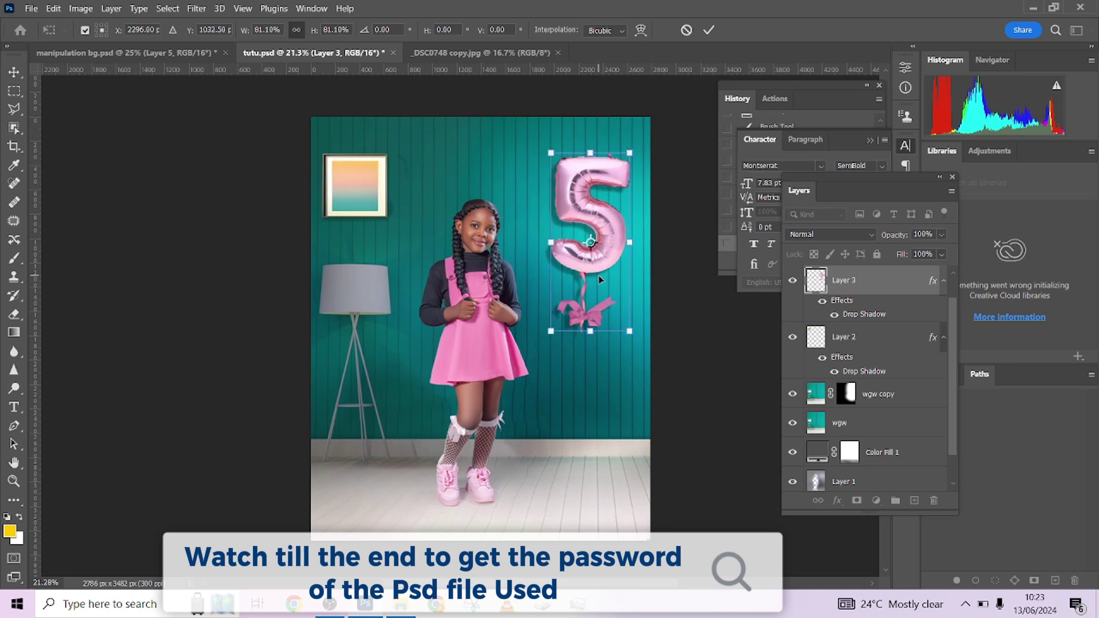
left_click(686, 30)
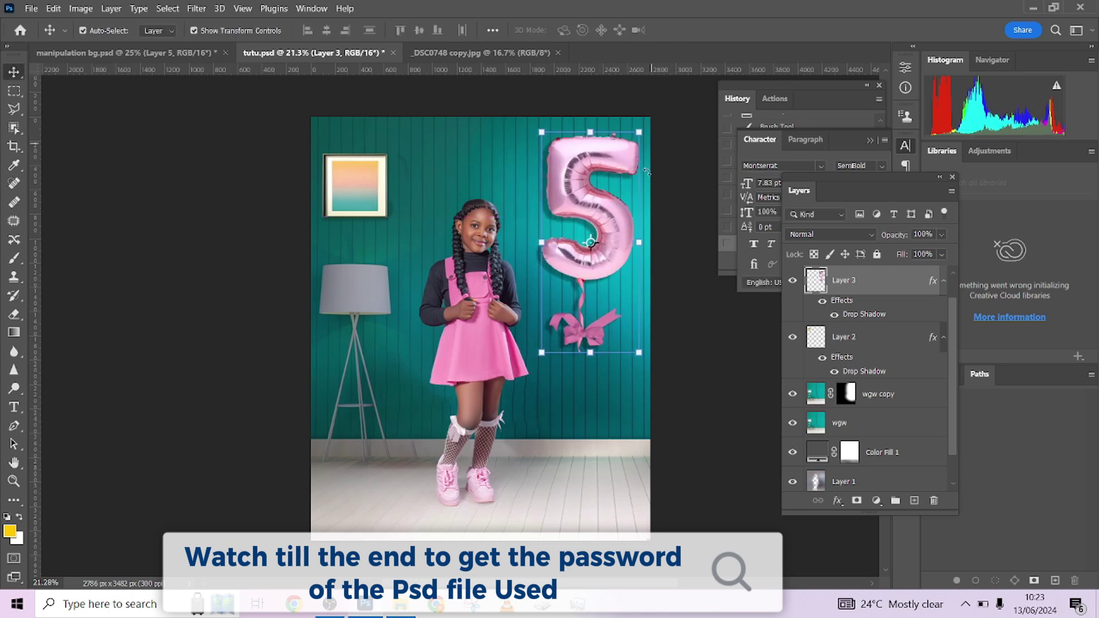
Check the balloon in manipulation bg.psd and compare tutu.psd's balloon with and without its Drop Shadow, leaving the effect visible
left_click(186, 56)
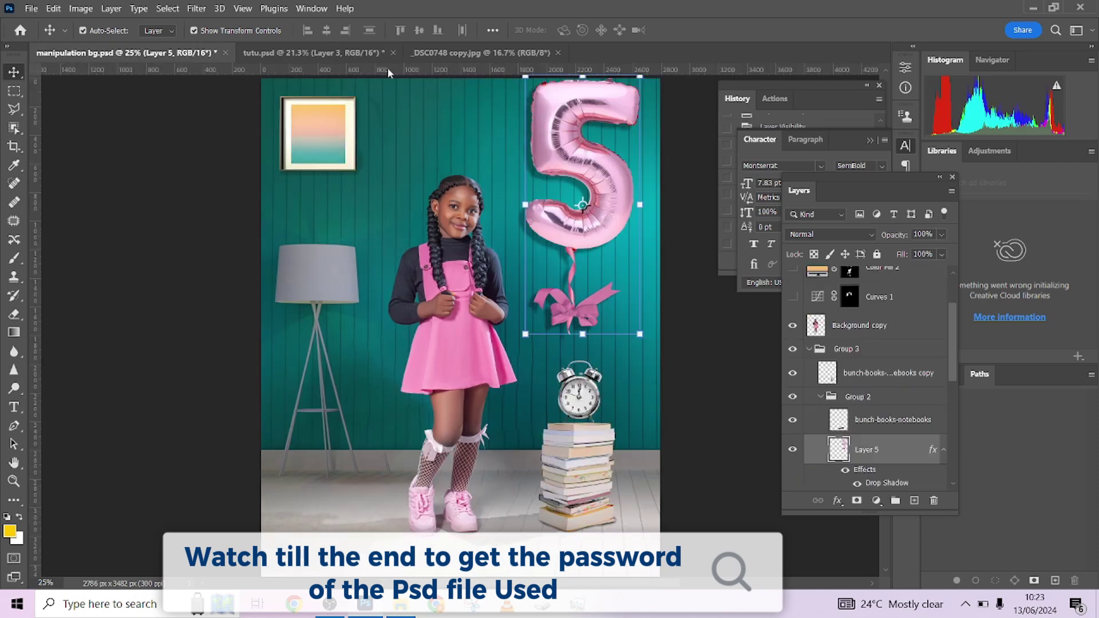
left_click(295, 50)
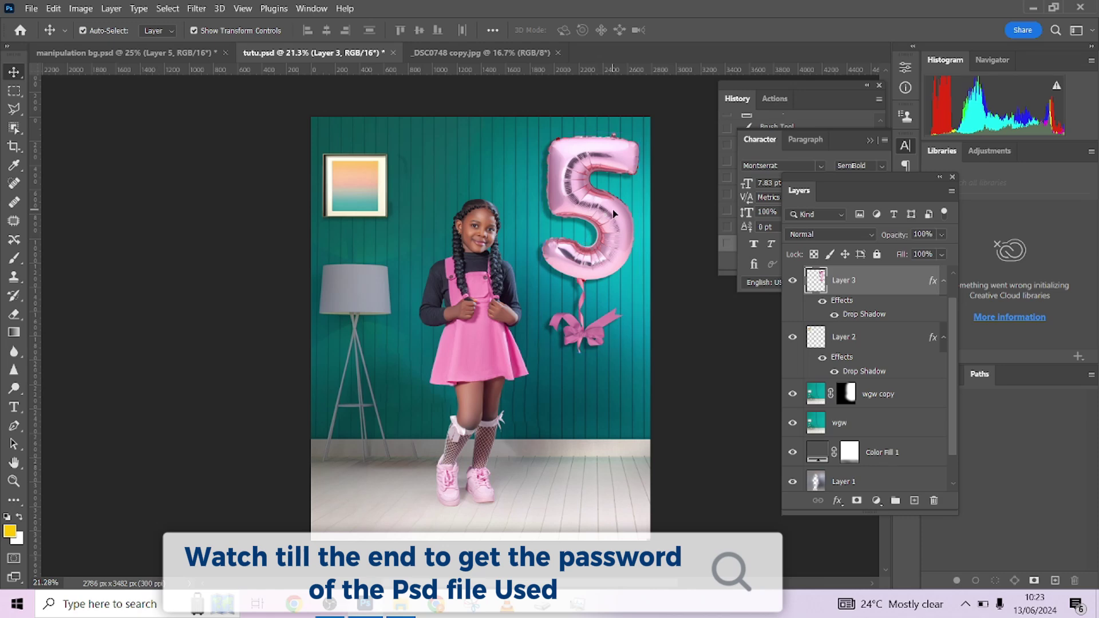
scroll(612, 215, "up", 3)
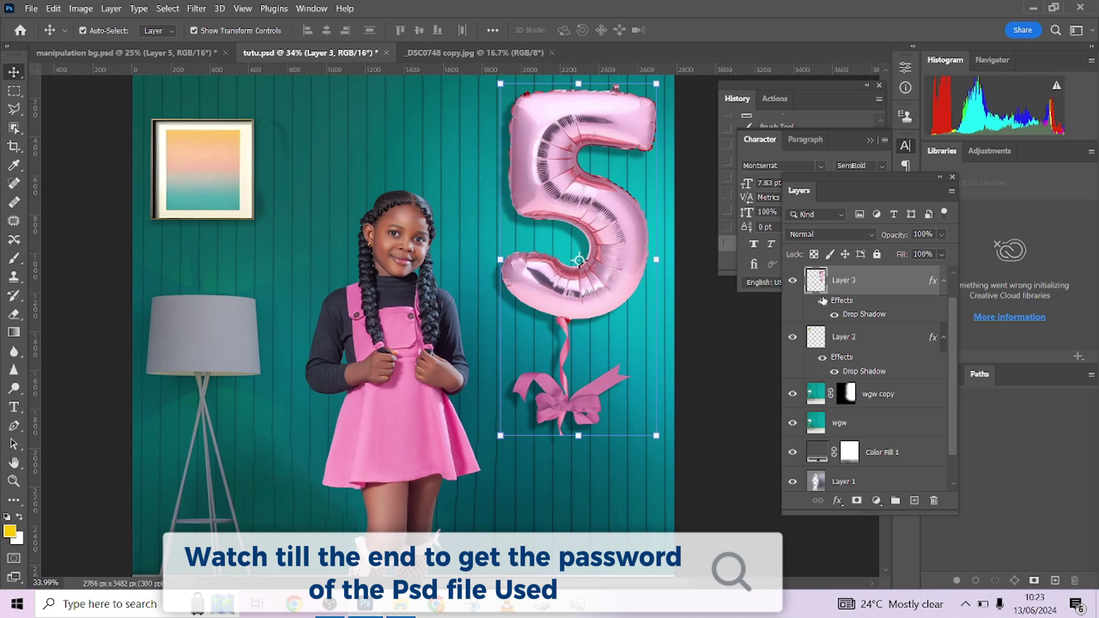
left_click(793, 280)
left_click(793, 281)
left_click(834, 315)
scroll(665, 361, "down", 3)
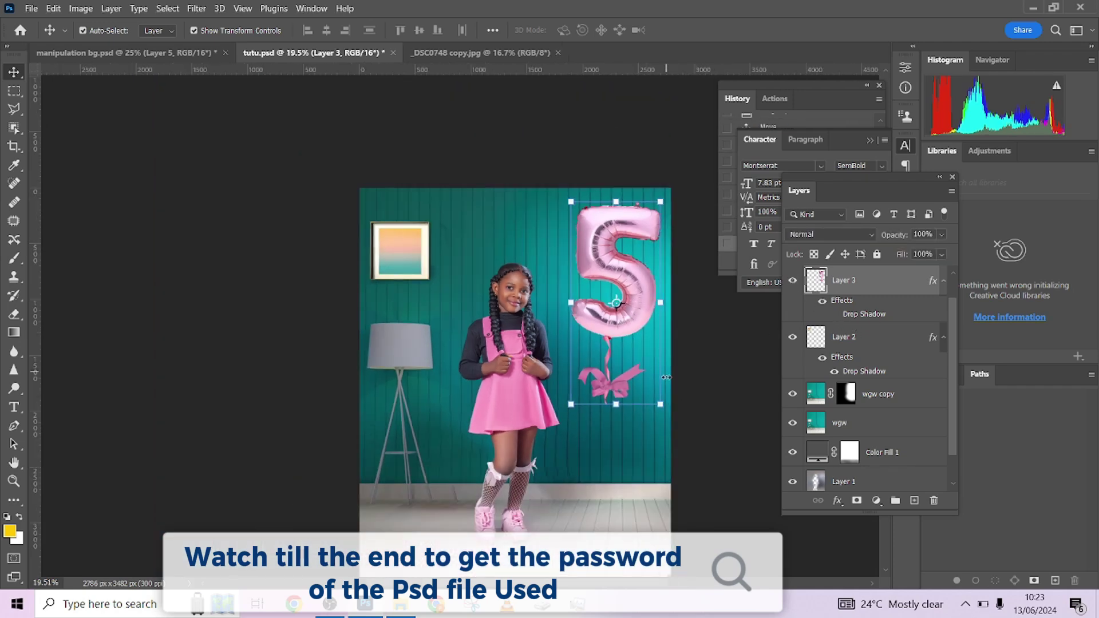
left_click(635, 388)
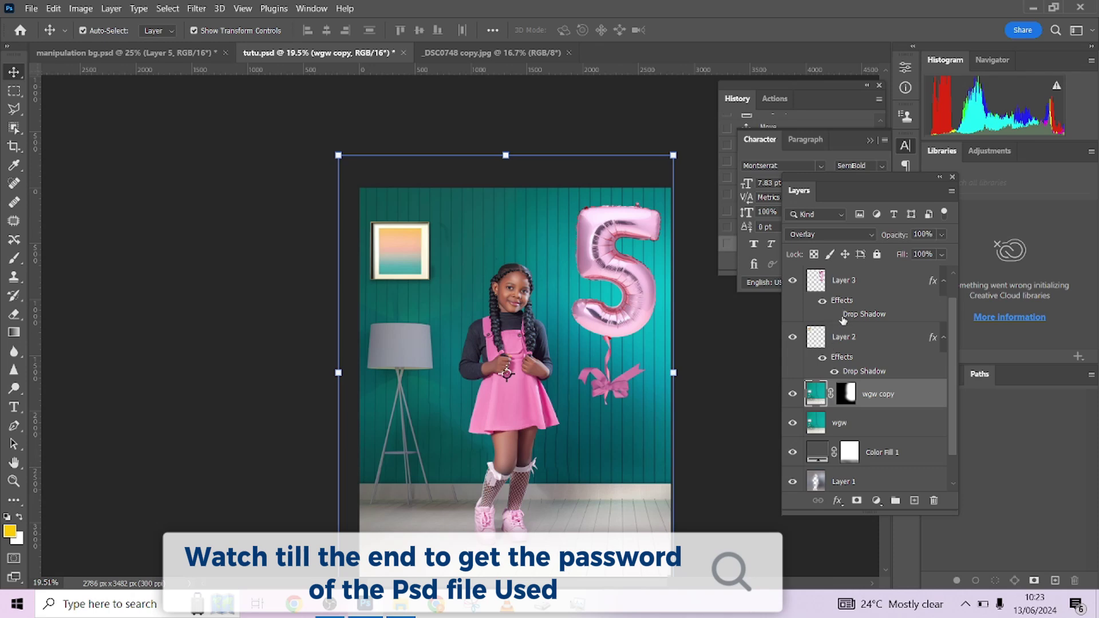
left_click(796, 282)
left_click(795, 281)
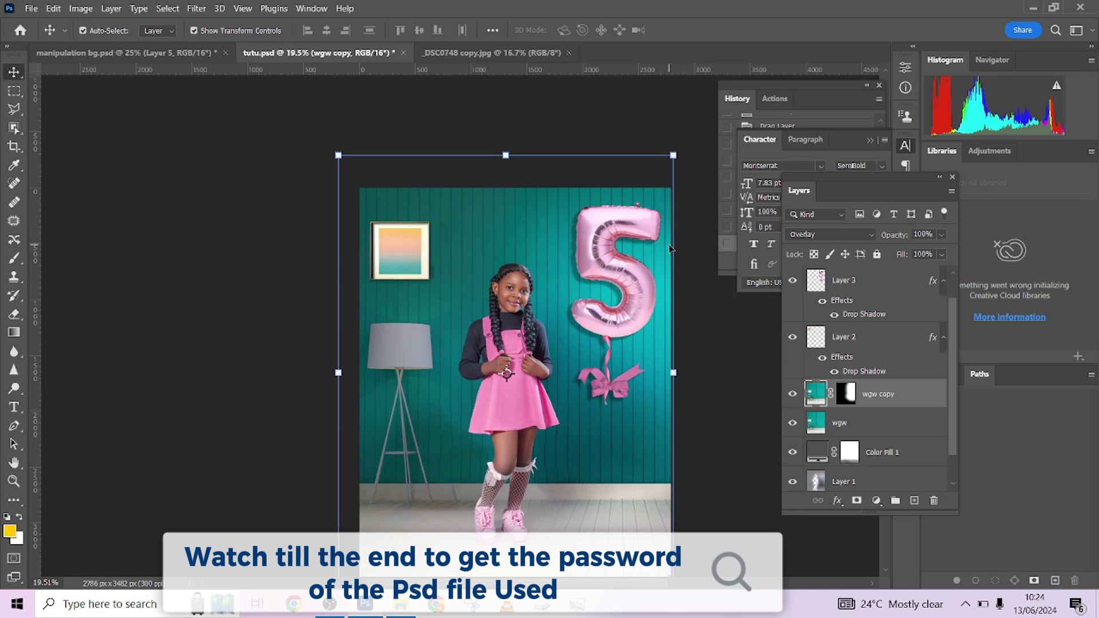
Try shifting the balloon's drop shadow to an angle of 48° and a distance of 174 px
left_click(852, 315)
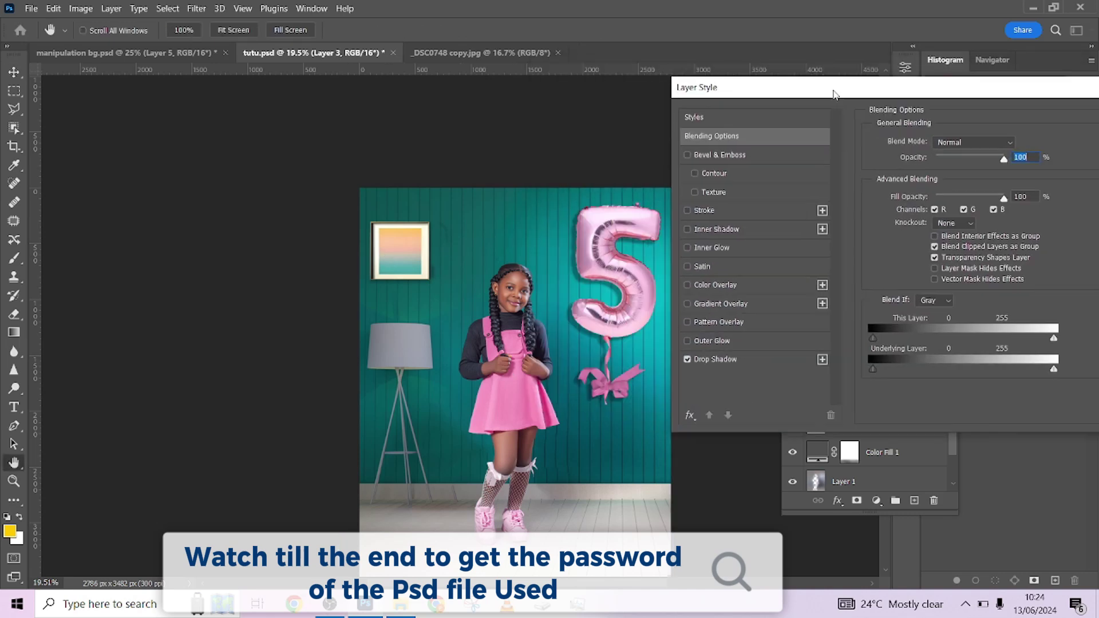
left_click_drag(833, 95, 850, 98)
left_click(768, 365)
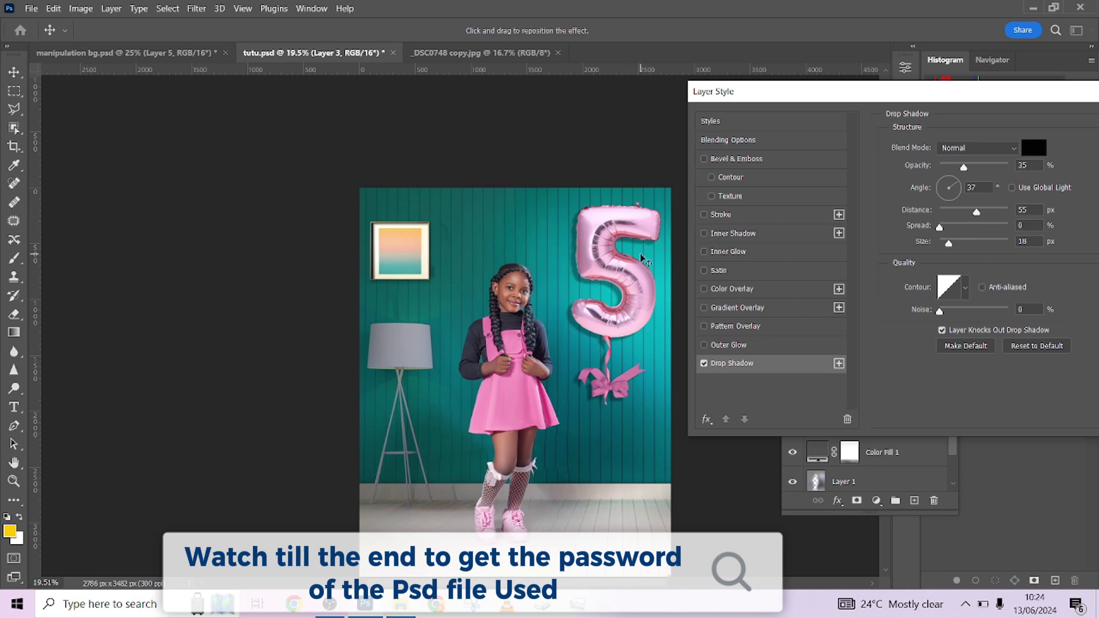
left_click_drag(616, 262, 626, 353)
left_click_drag(626, 315, 610, 277)
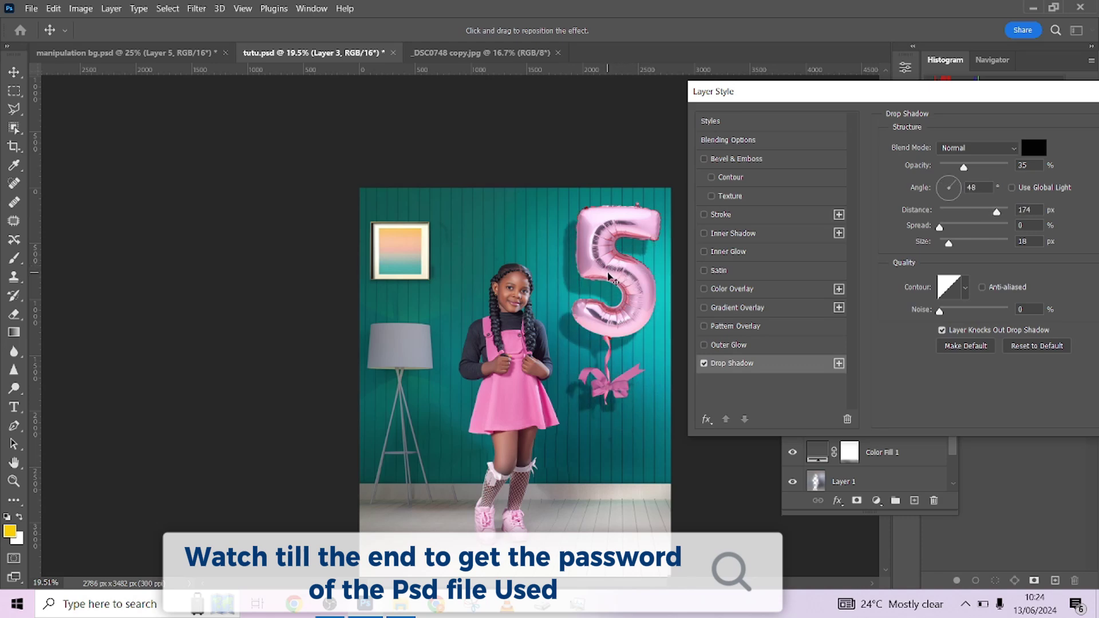
left_click_drag(960, 100, 792, 100)
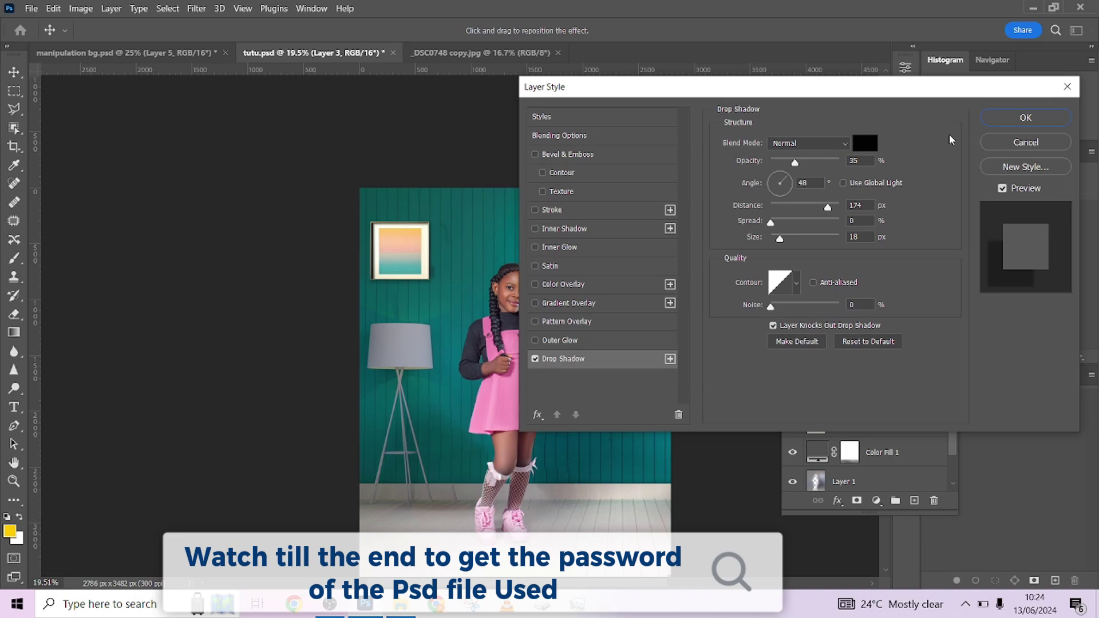
left_click(1041, 142)
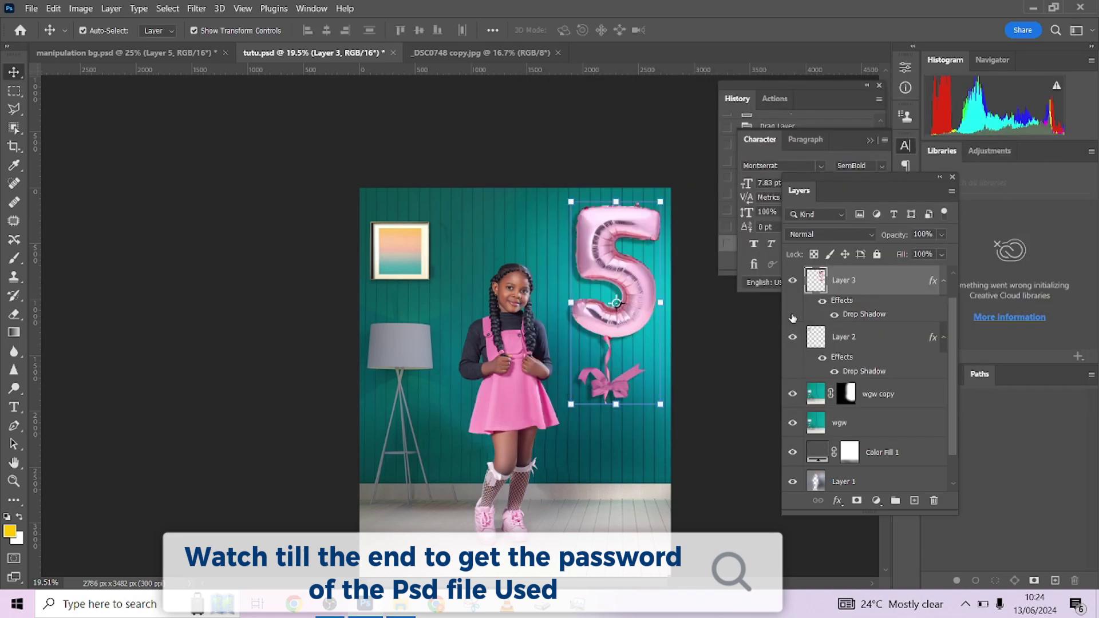
Copy the stack of books from manipulation bg.psd into tutu.psd and place it on the floor below the balloon
left_click(205, 60)
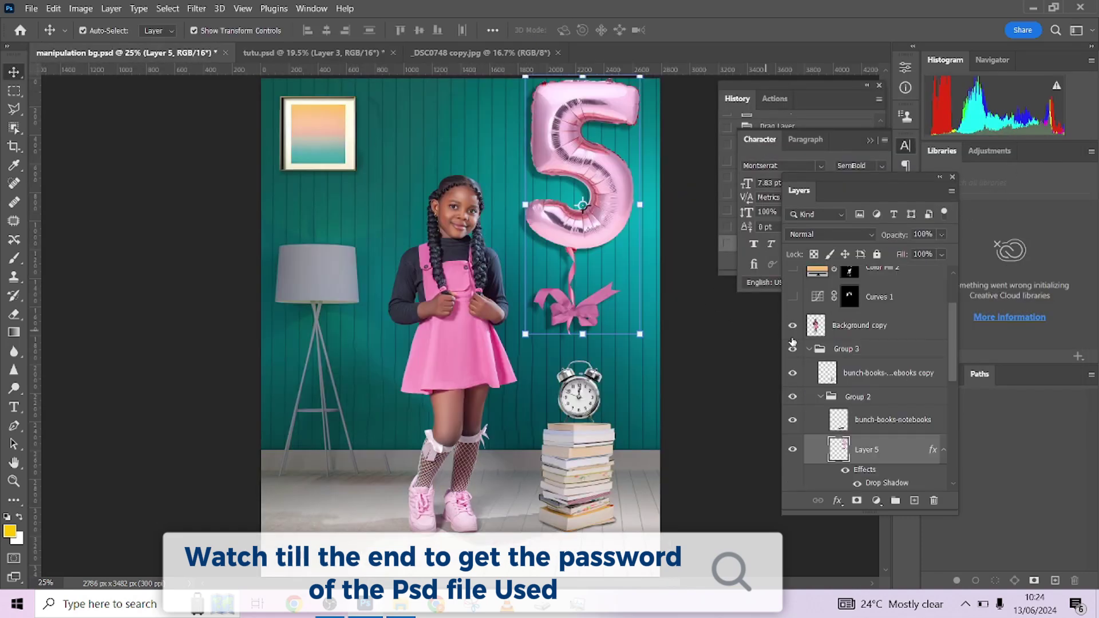
left_click(793, 351)
left_click(793, 352)
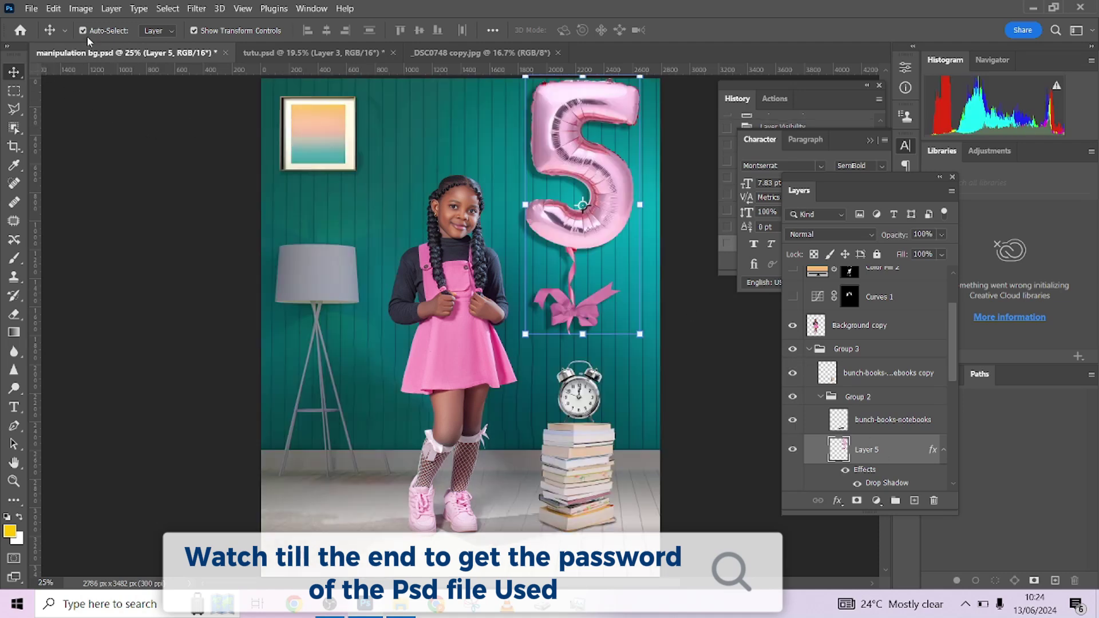
left_click(581, 455)
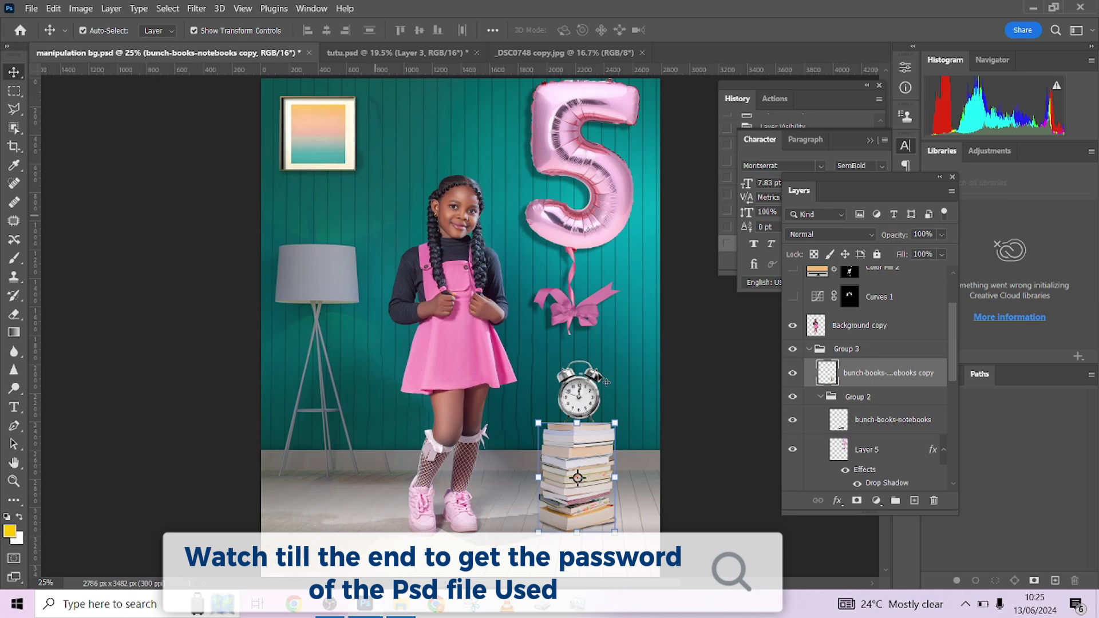
left_click_drag(589, 452, 645, 521)
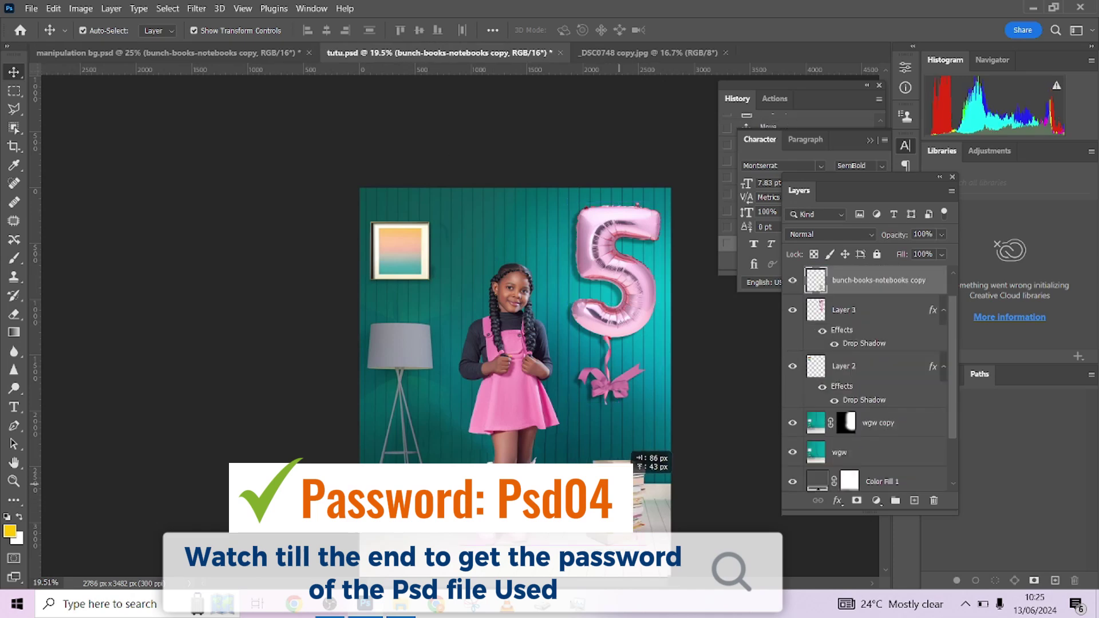
left_click_drag(621, 486, 620, 488)
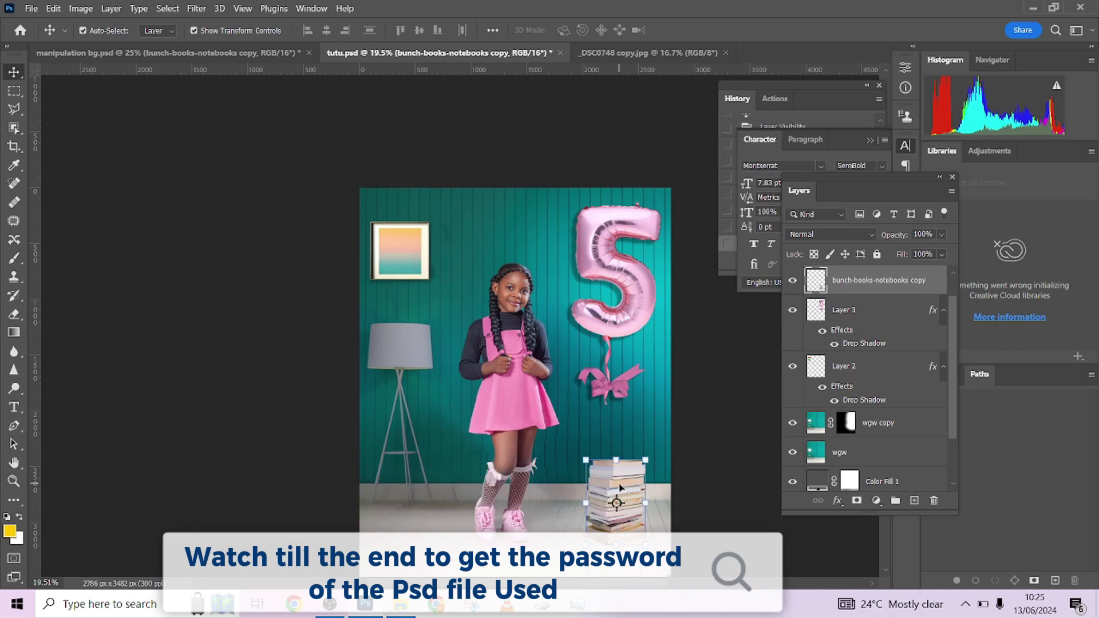
Try shifting the stack of books closer to the girl and slightly lower, and return it to its previous spot
key("shift+Left")
key("shift+Left")
key("shift+Left")
key("shift+Left")
key("shift+Left")
key("shift+Left")
key("shift+Left")
key("shift+Left")
key("shift+Down")
key("shift+Down")
key("shift+Down")
key("shift+Down")
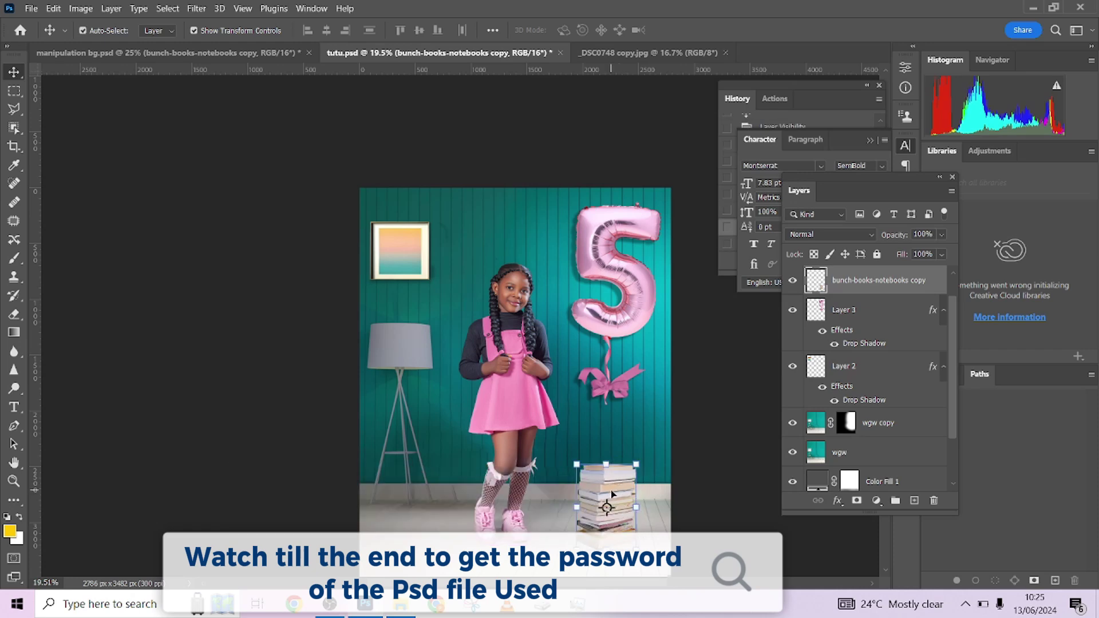
key("shift+Right")
key("shift+Right")
key("shift+Right")
key("shift+Right")
key("shift+Right")
key("shift+Right")
key("shift+Right")
key("shift+Right")
key("shift+Up")
key("shift+Up")
key("shift+Up")
key("shift+Up")
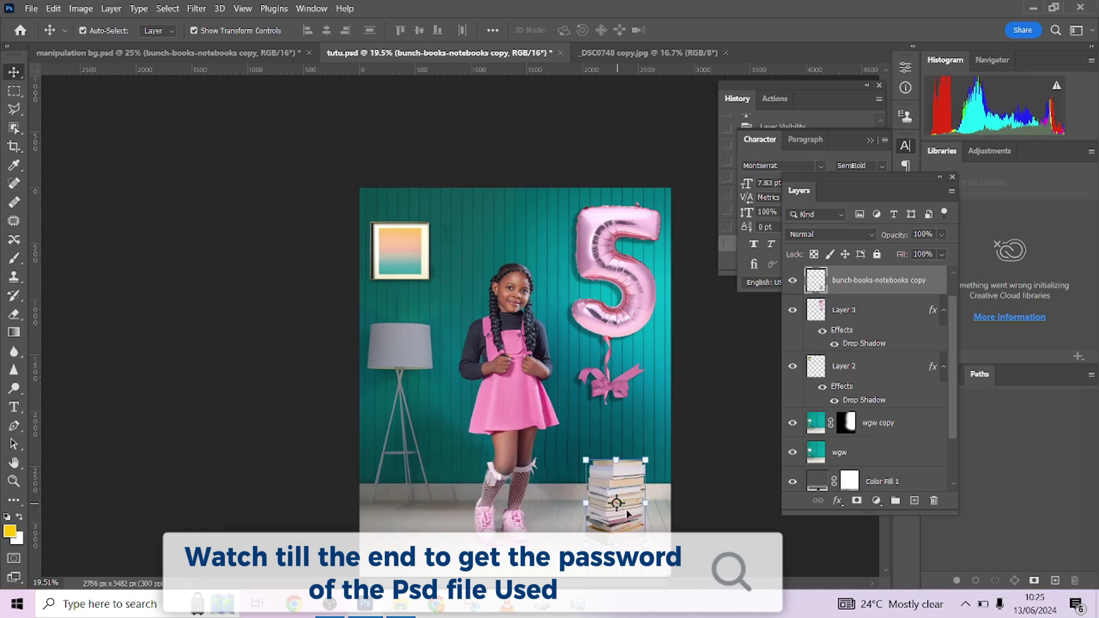
Enlarge the stack of books slightly, keeping it on the floor below the balloon
left_click_drag(651, 467, 628, 479)
key("Return")
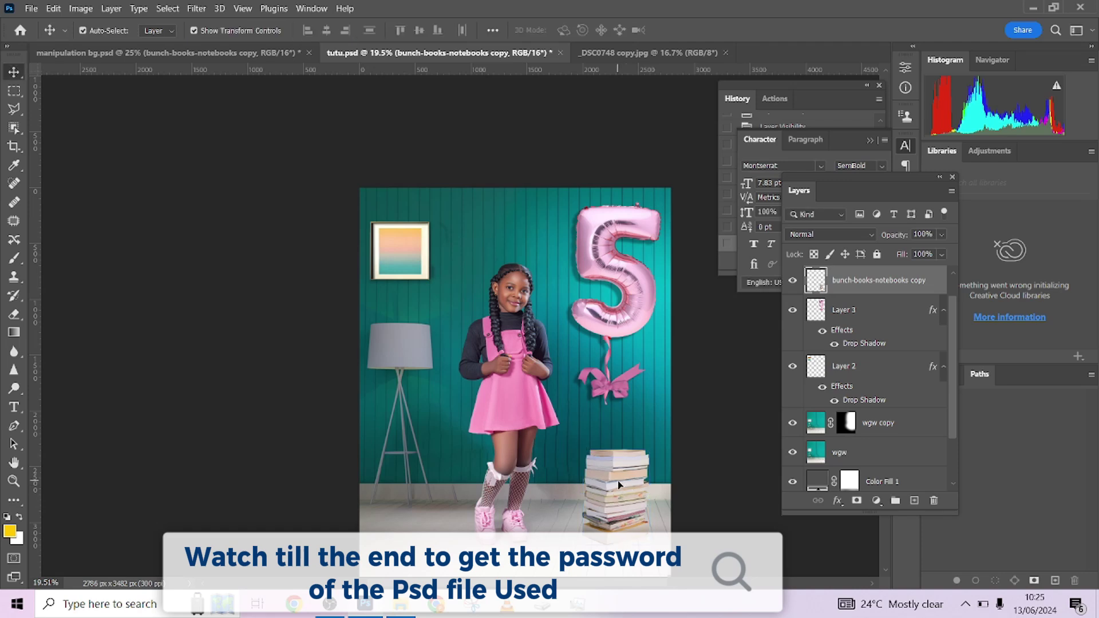
left_click(618, 485)
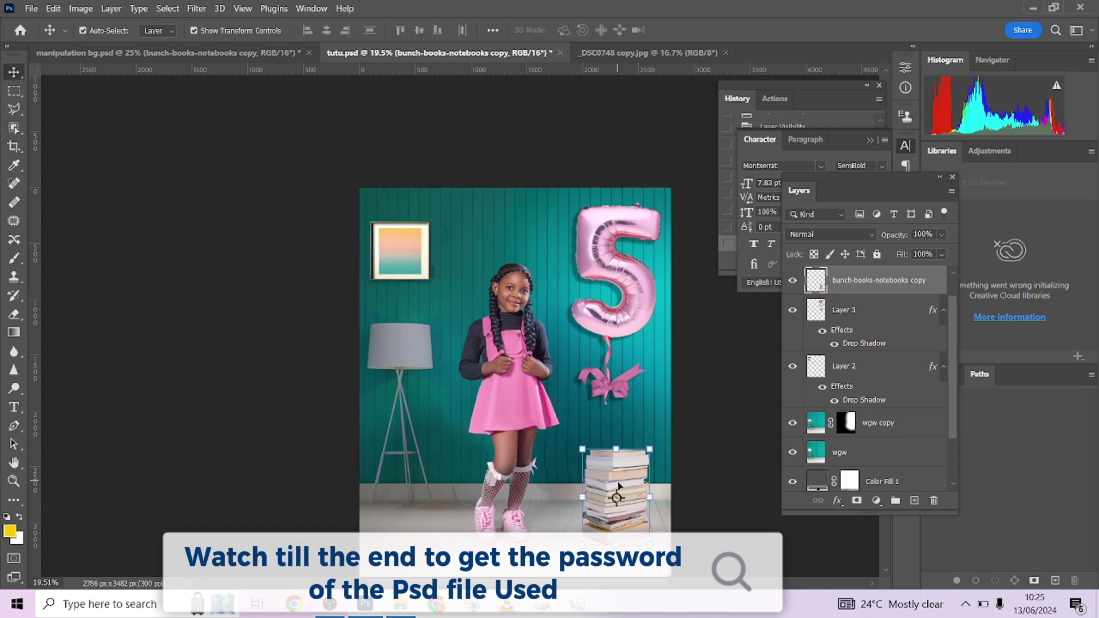
Duplicate the bunch-books-notebooks copy layer and select the original layer beneath the duplicate
key("ctrl")
key("ctrl+j")
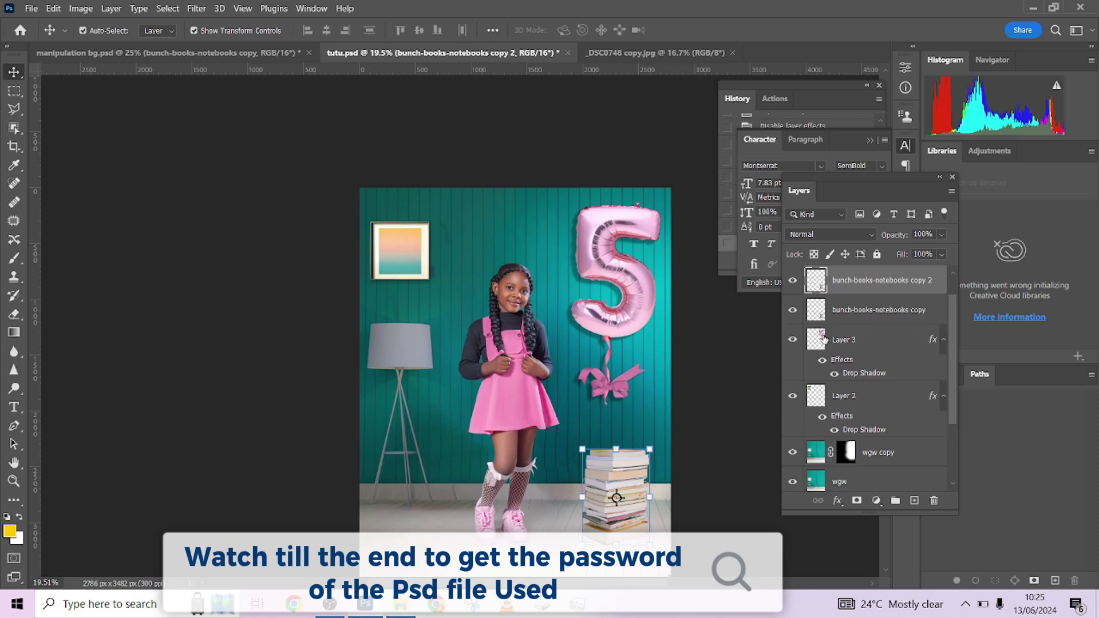
left_click(889, 311)
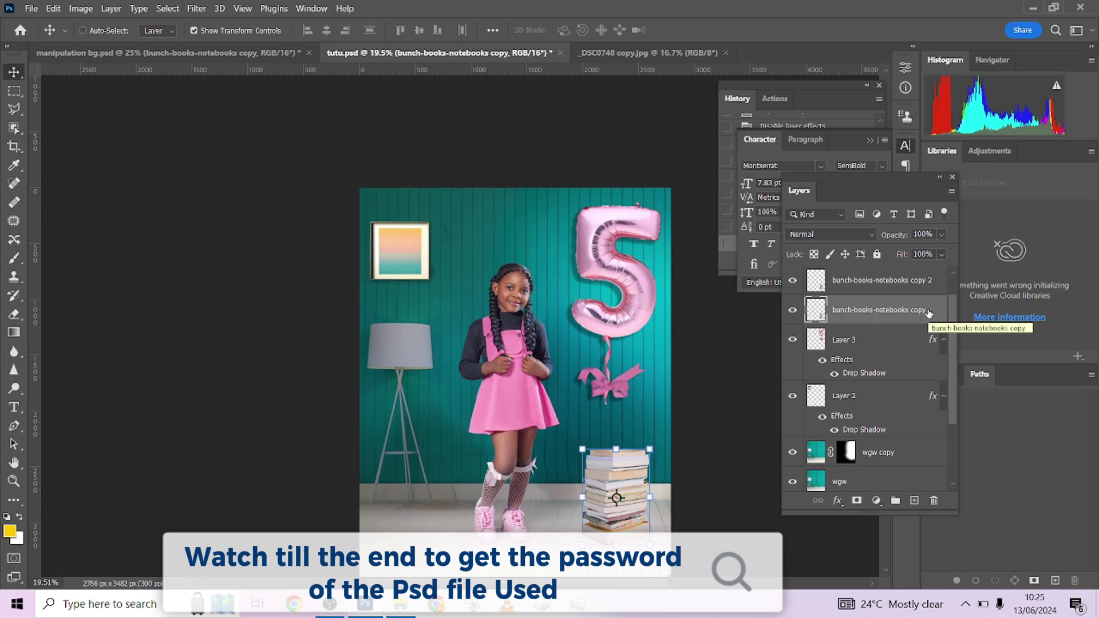
Try darkening the lower books layer with Levels, using an input black level of 253 and an output white level of 0
key("ctrl+l")
left_click_drag(778, 276, 778, 339)
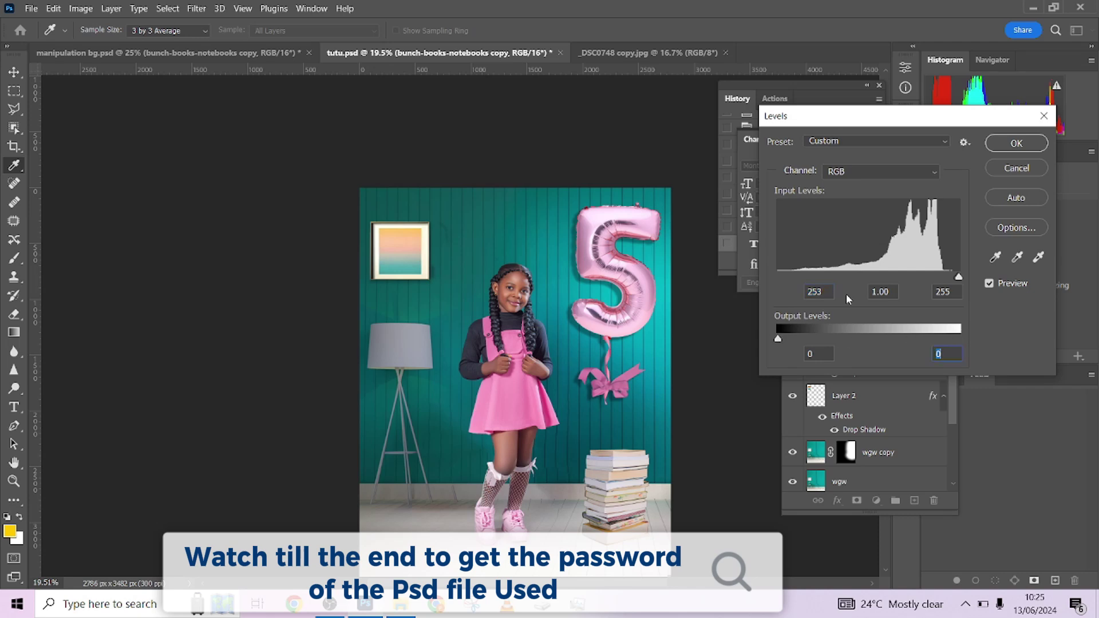
left_click(1023, 169)
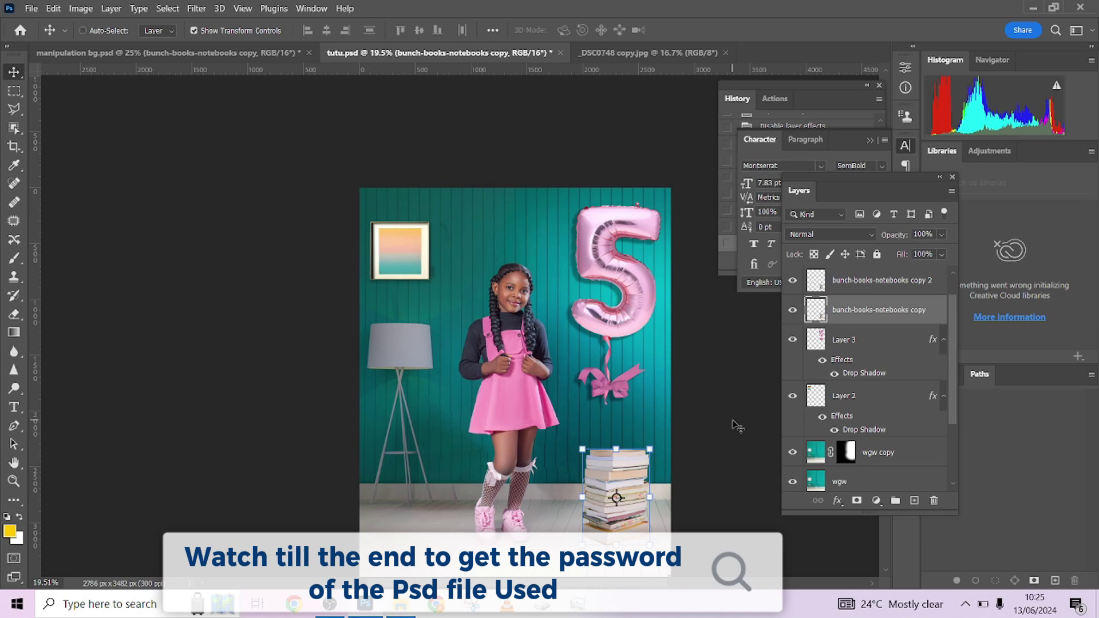
Distort the lower books layer into a flattened, skewed shadow shape lying on the floor from the book stack towards the girl's shoes
key("ctrl+t")
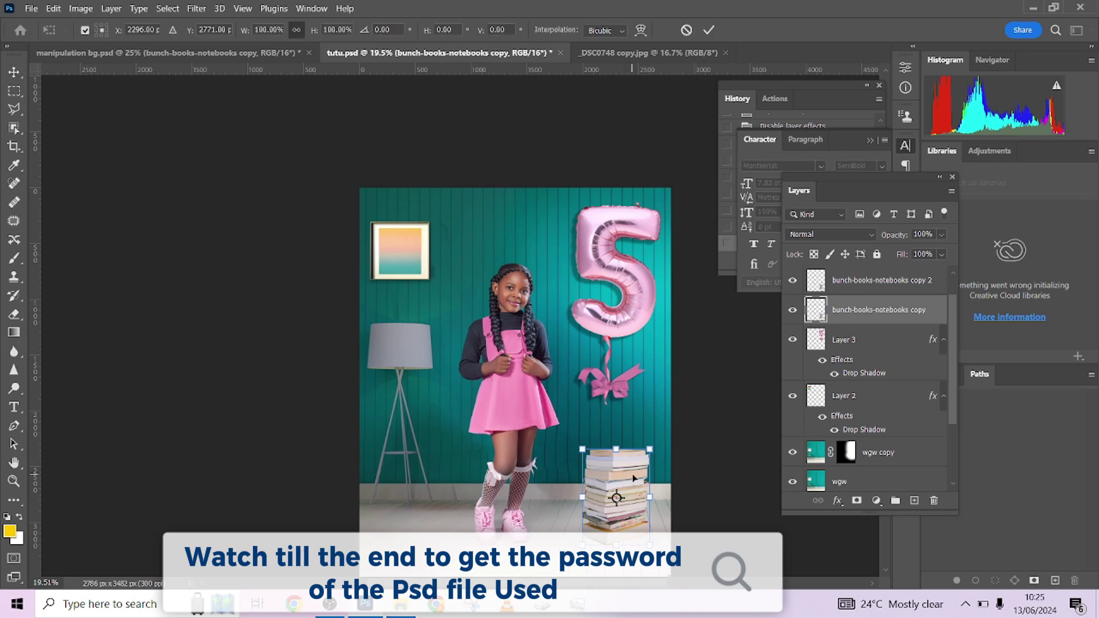
right_click(634, 479)
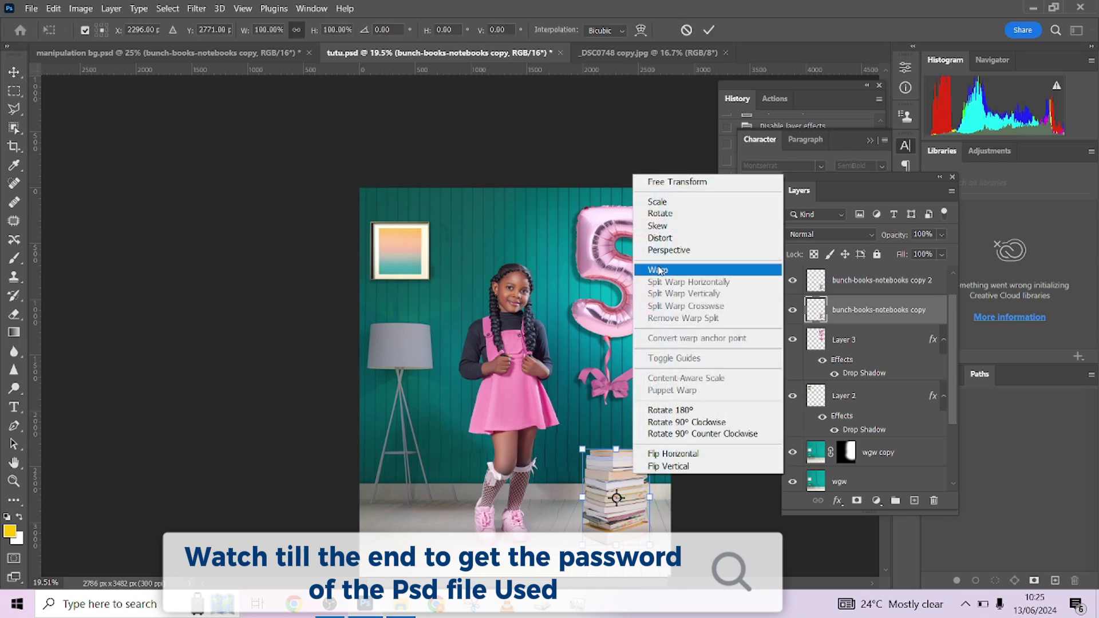
left_click(620, 395)
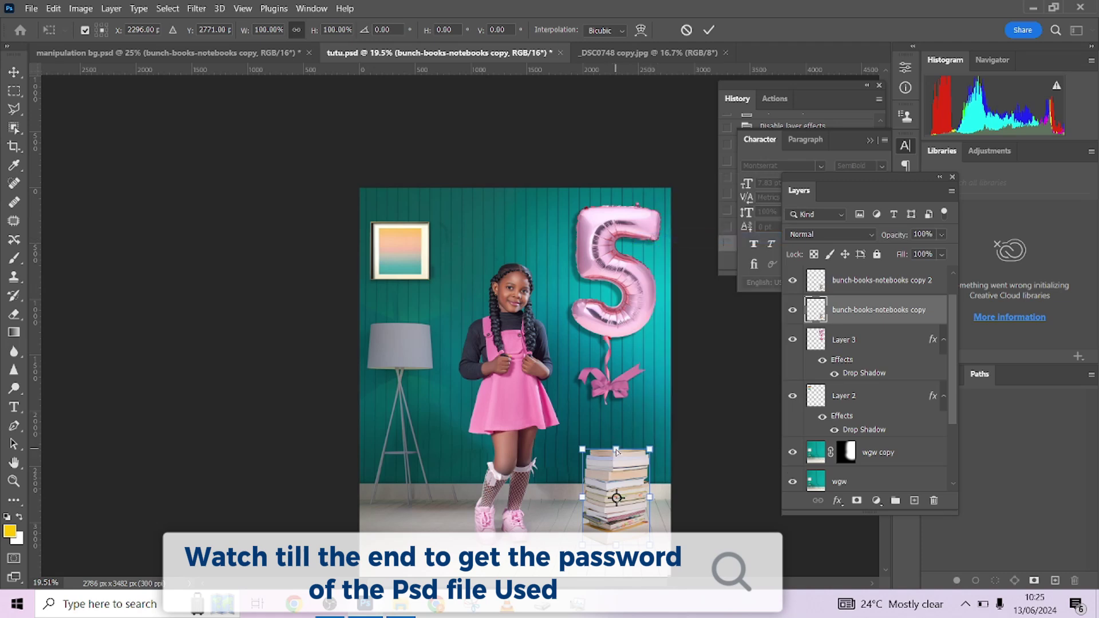
left_click_drag(616, 453, 551, 508)
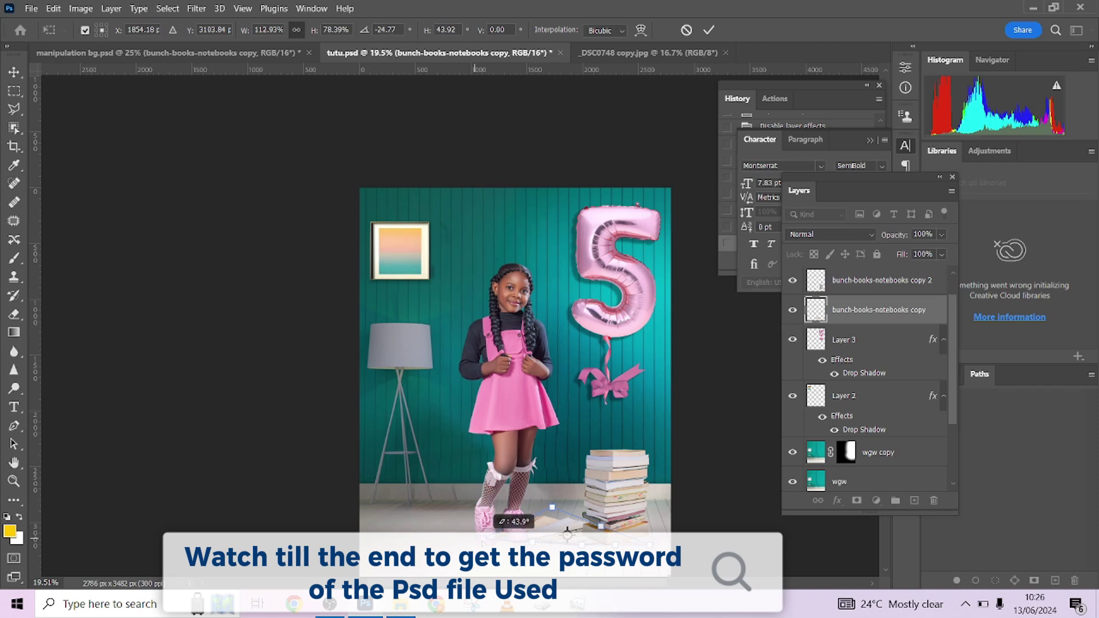
left_click_drag(552, 509, 537, 517)
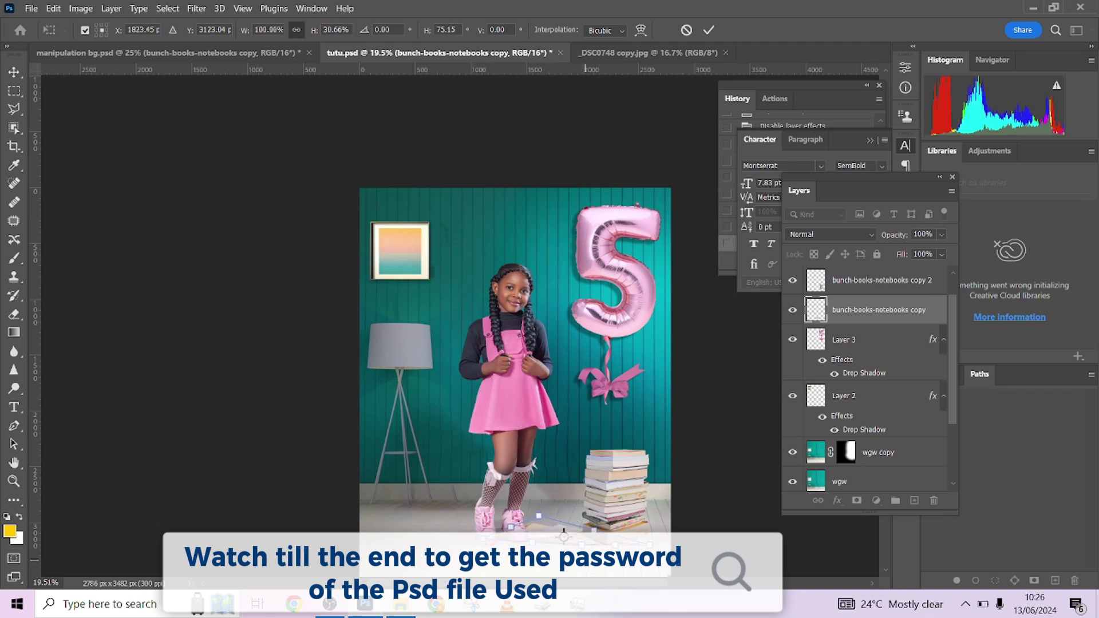
left_click_drag(592, 574, 596, 551)
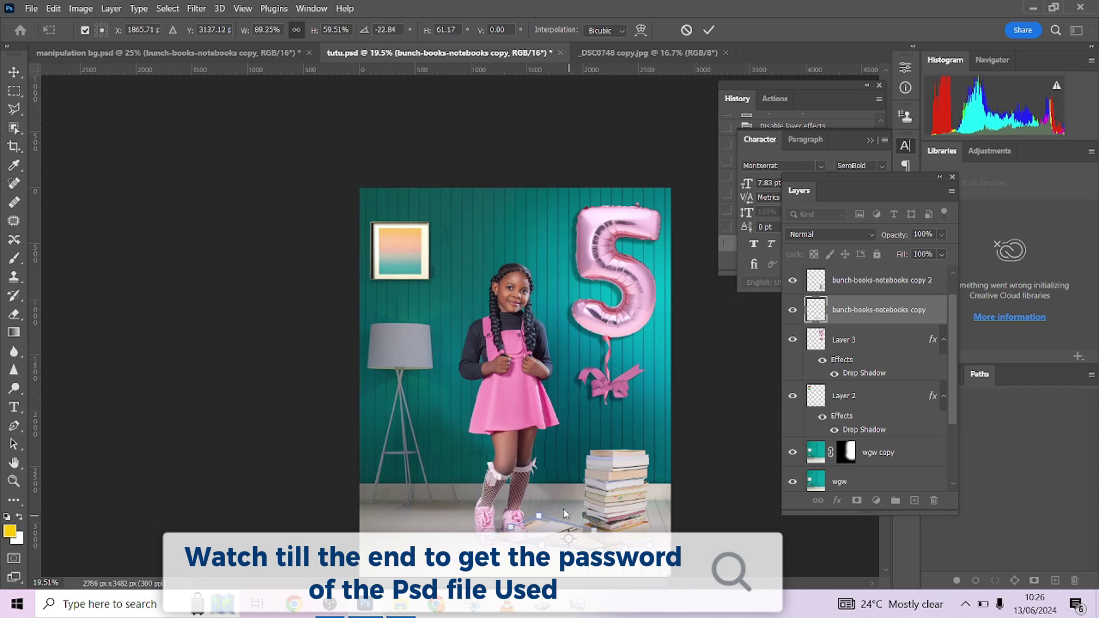
left_click_drag(540, 515, 493, 526)
left_click_drag(658, 517, 653, 527)
left_click_drag(467, 538, 493, 522)
key("Return")
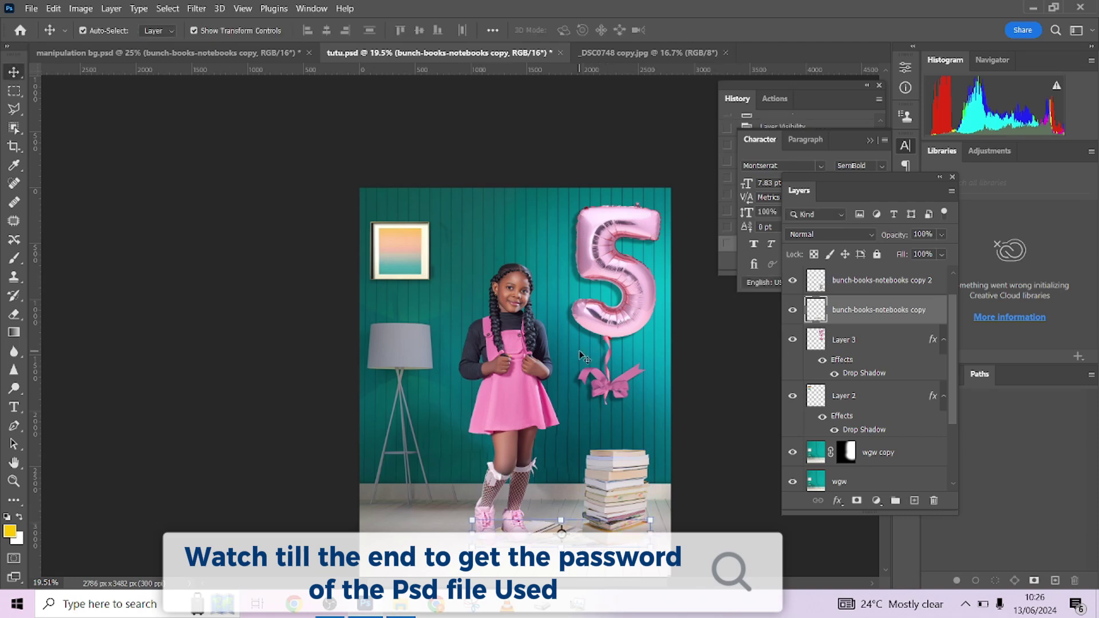
left_click(589, 349)
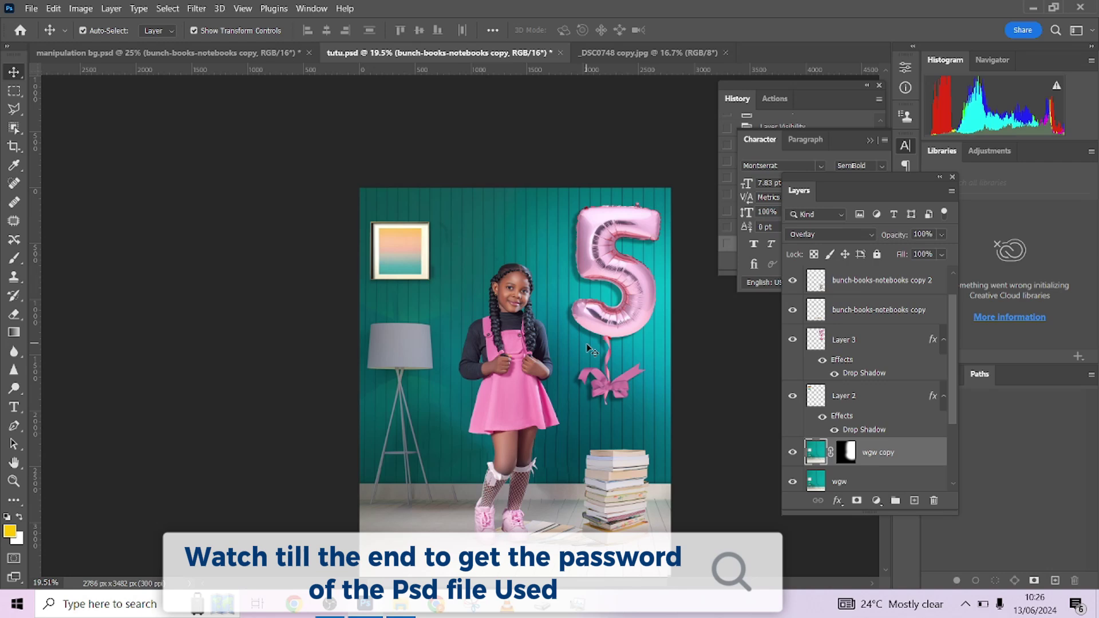
key("ctrl")
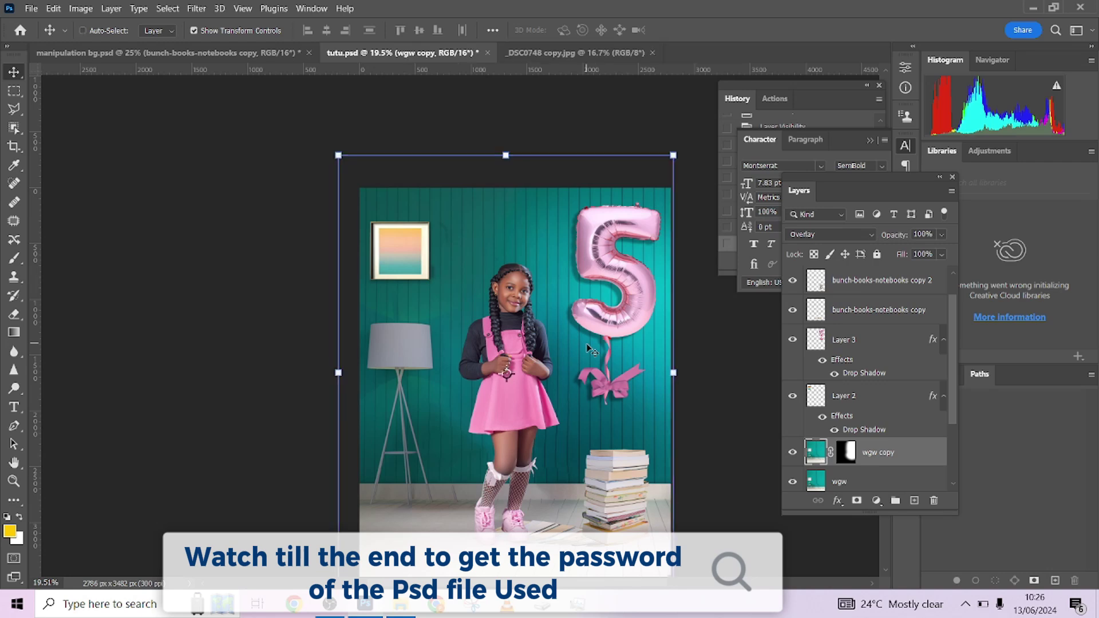
key("ctrl+l")
left_click_drag(778, 278, 957, 279)
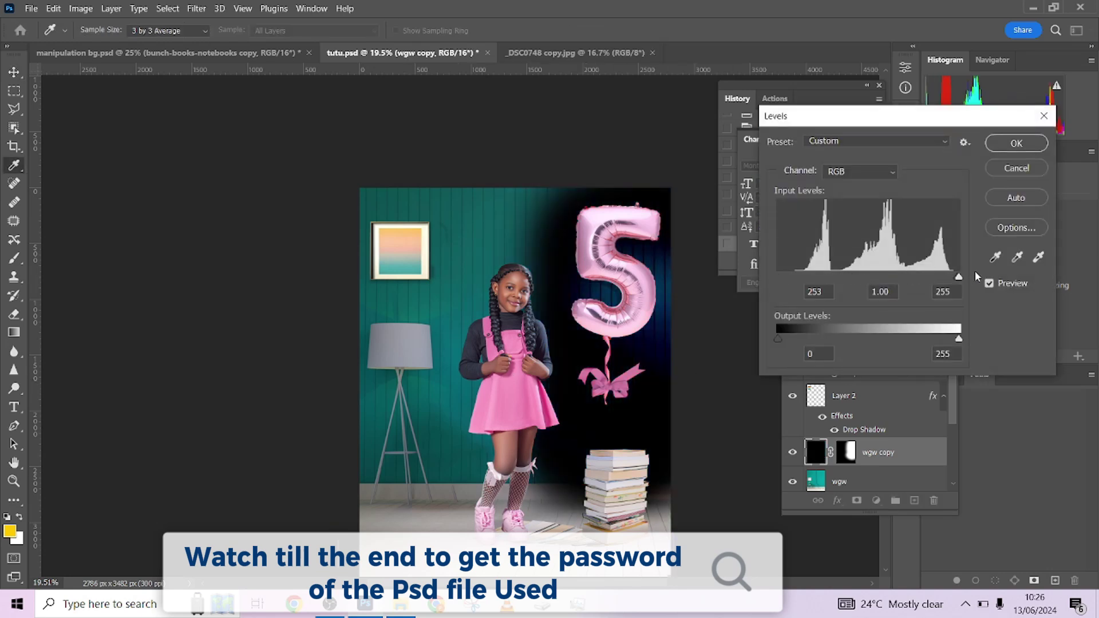
left_click(1011, 167)
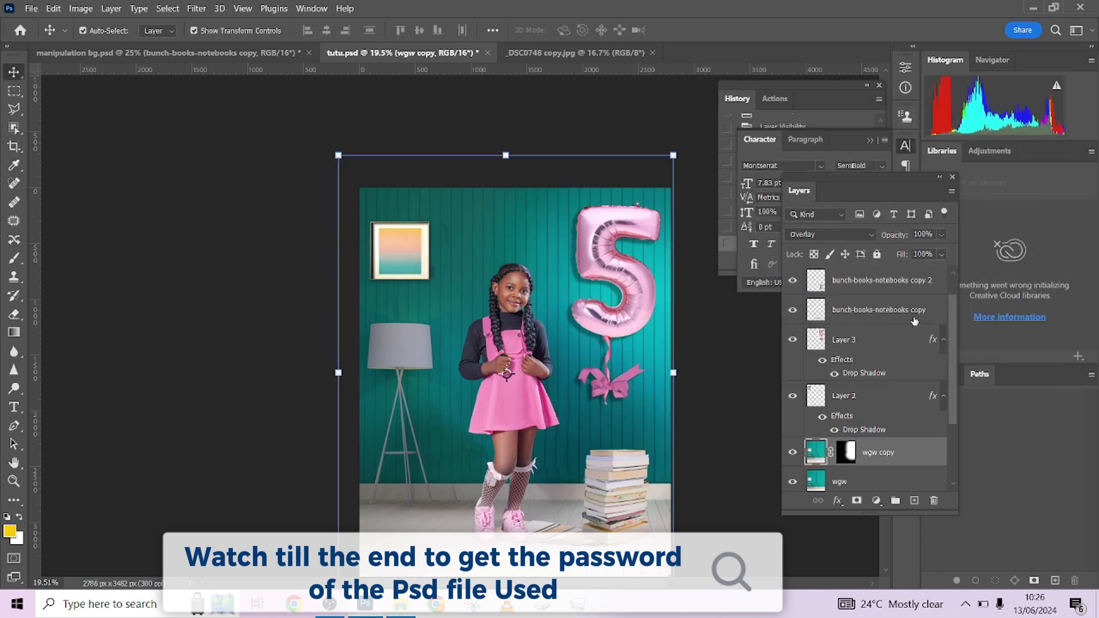
Blacken the flattened bunch-books-notebooks copy layer with Levels, using an input black level of 253 and a lowered output white level
left_click(851, 315)
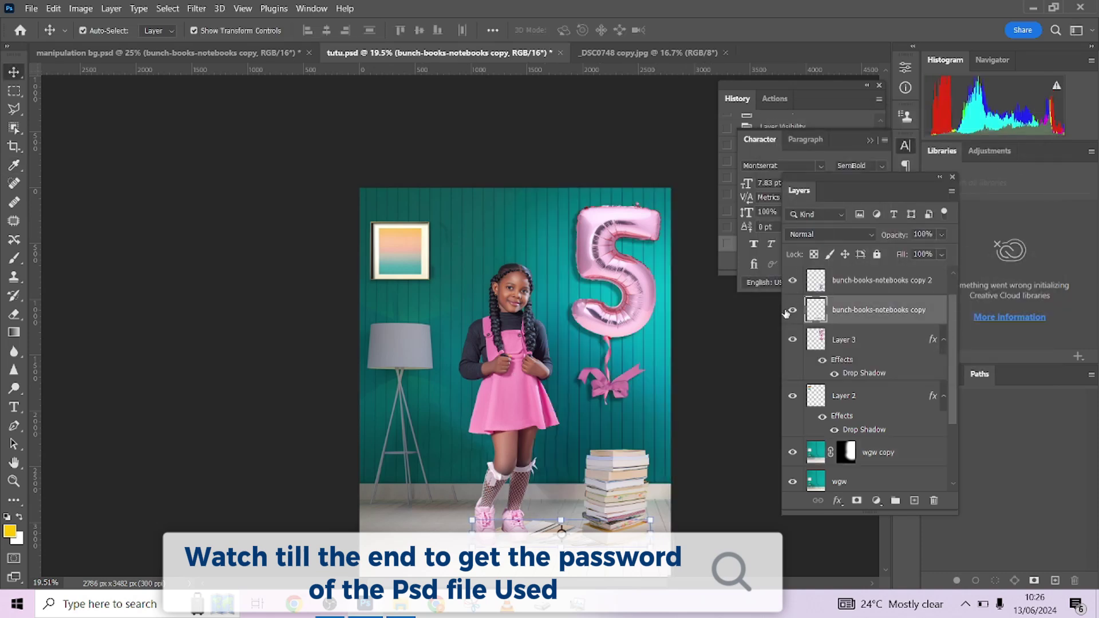
left_click(793, 309)
left_click(792, 309)
key("ctrl")
key("ctrl+l")
left_click_drag(778, 280, 957, 279)
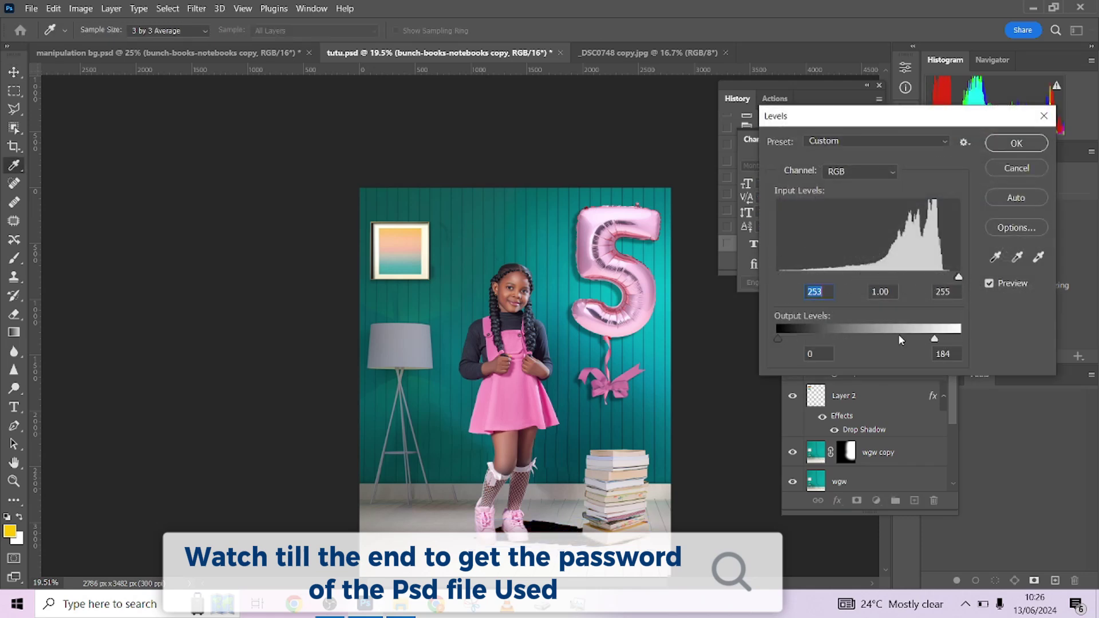
left_click(1017, 143)
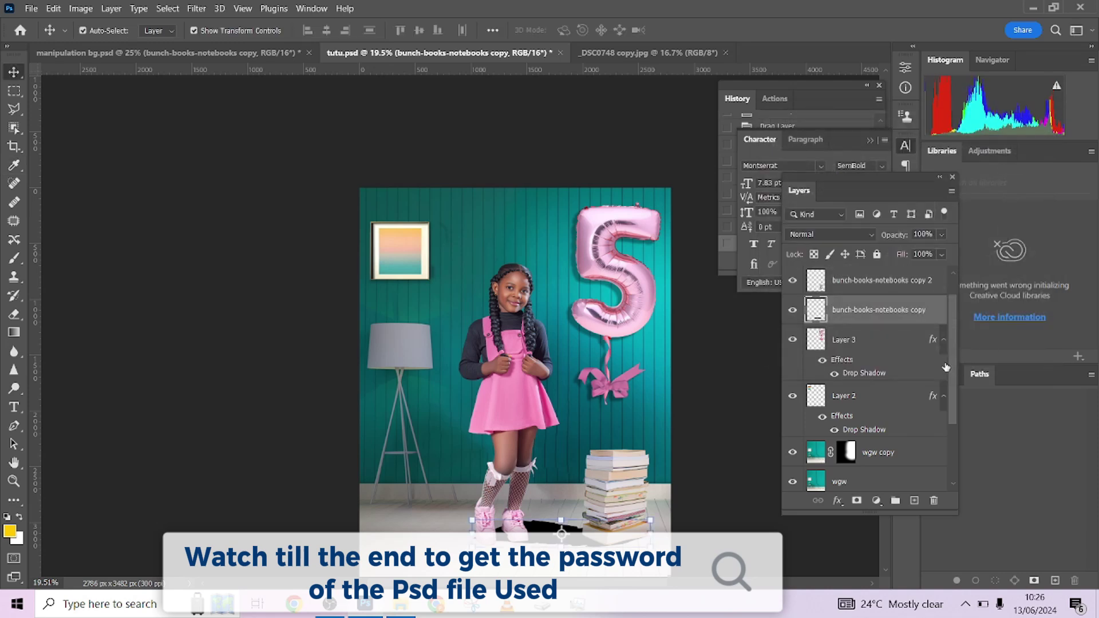
Set the blend mode of the flattened books shadow layer to Overlay
left_click(818, 235)
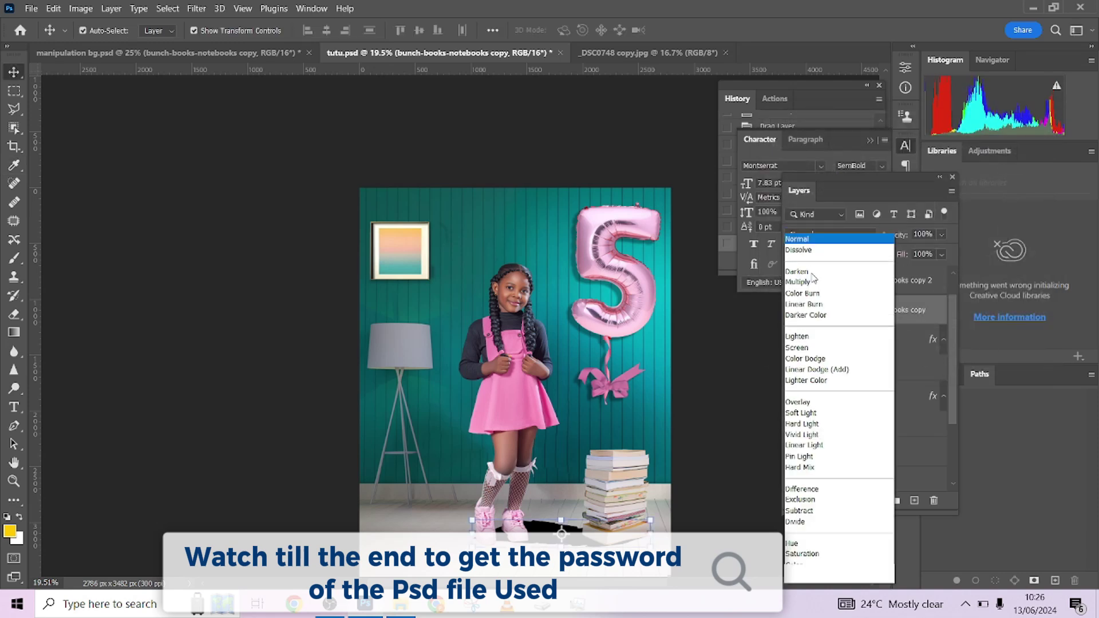
left_click(813, 402)
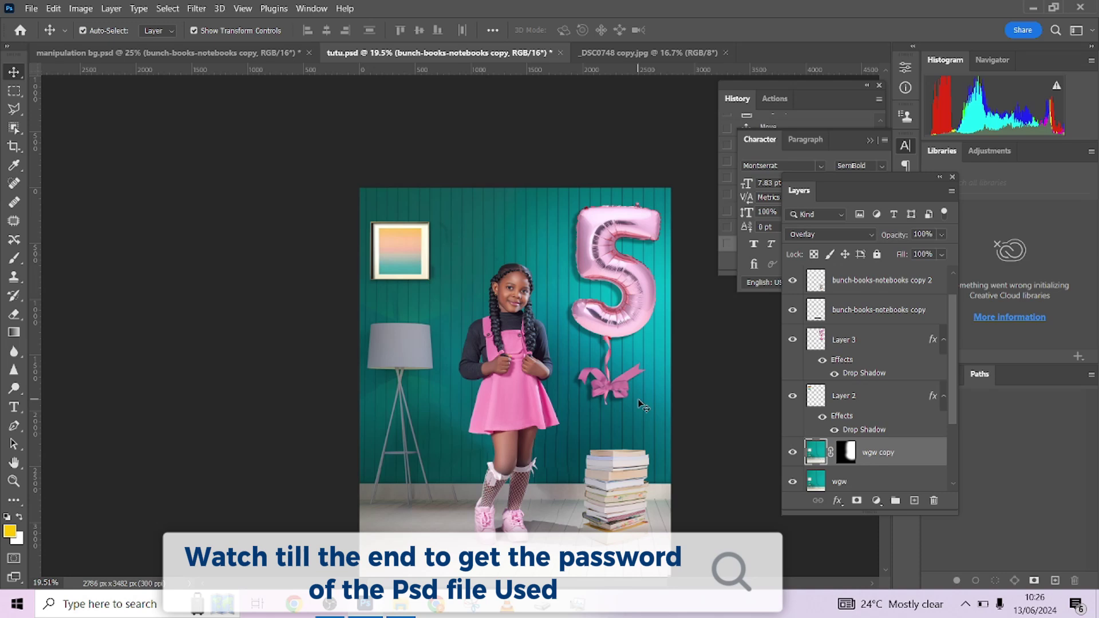
left_click(639, 400)
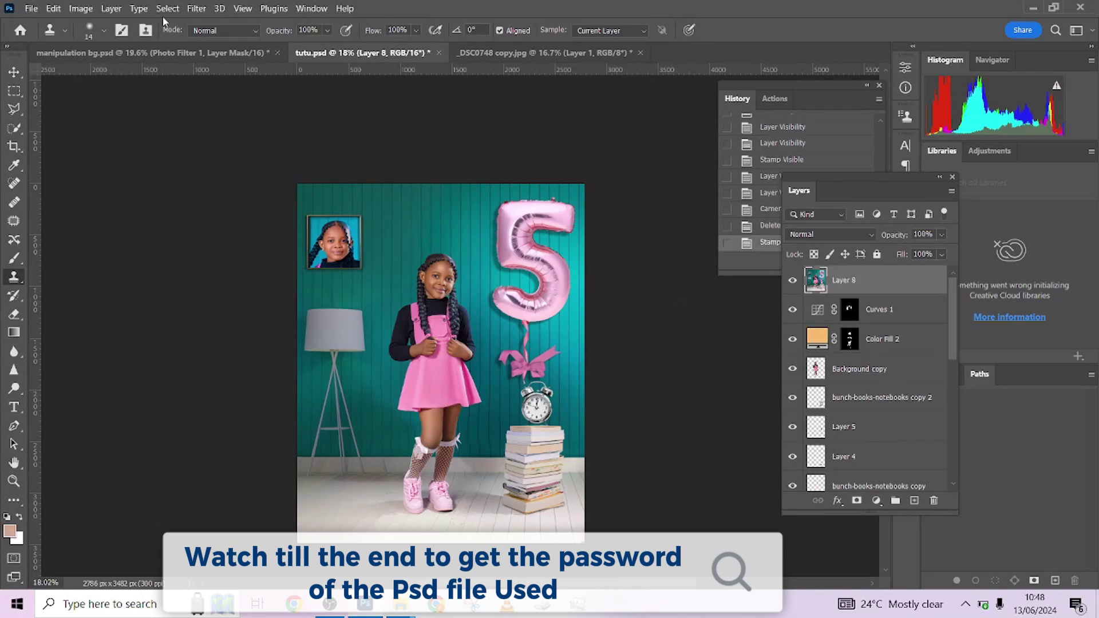
Start the Camera Raw Filter on Layer 8 and raise the Blue Primary saturation in Calibration
left_click(196, 8)
left_click(228, 107)
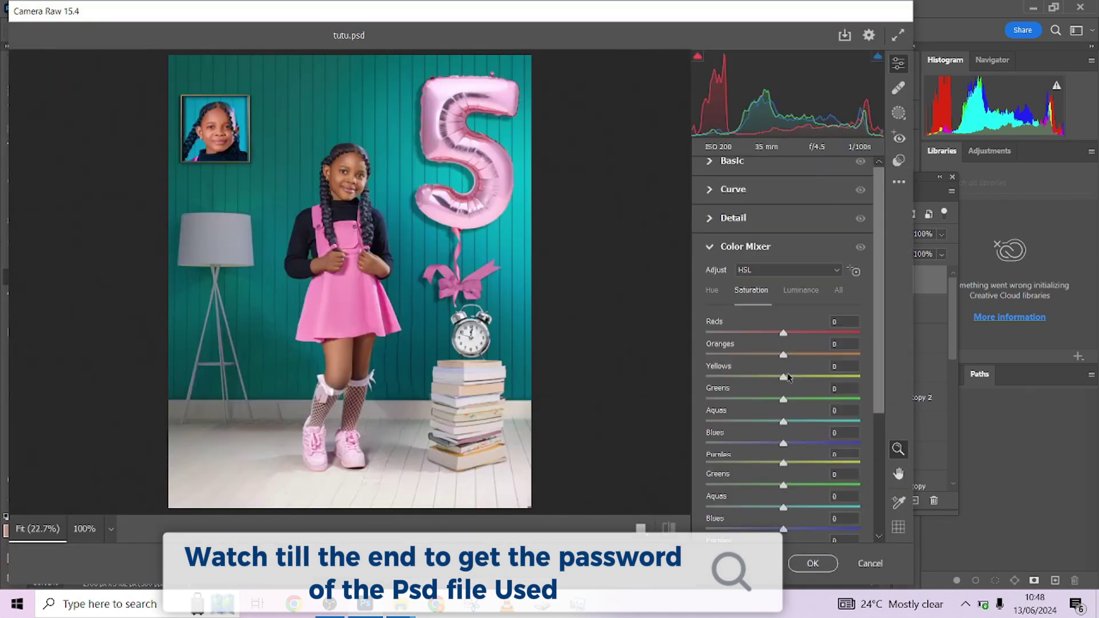
scroll(788, 386, "down", 3)
left_click(725, 526)
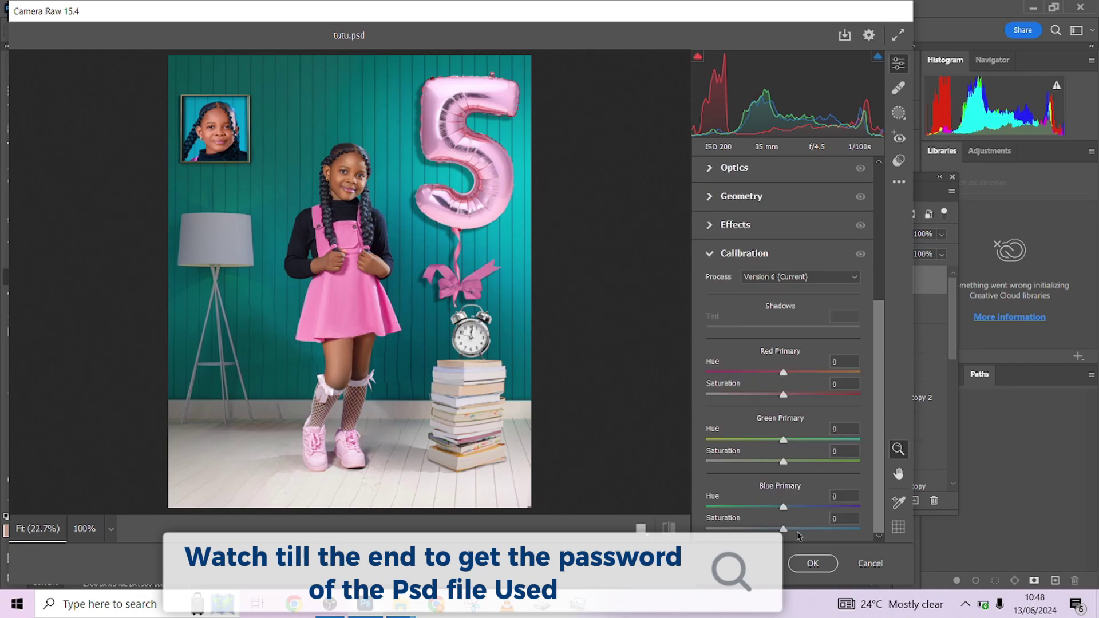
left_click_drag(783, 529, 824, 529)
Cool the photo's white balance by setting the Temperature to -11
scroll(740, 248, "up", 3)
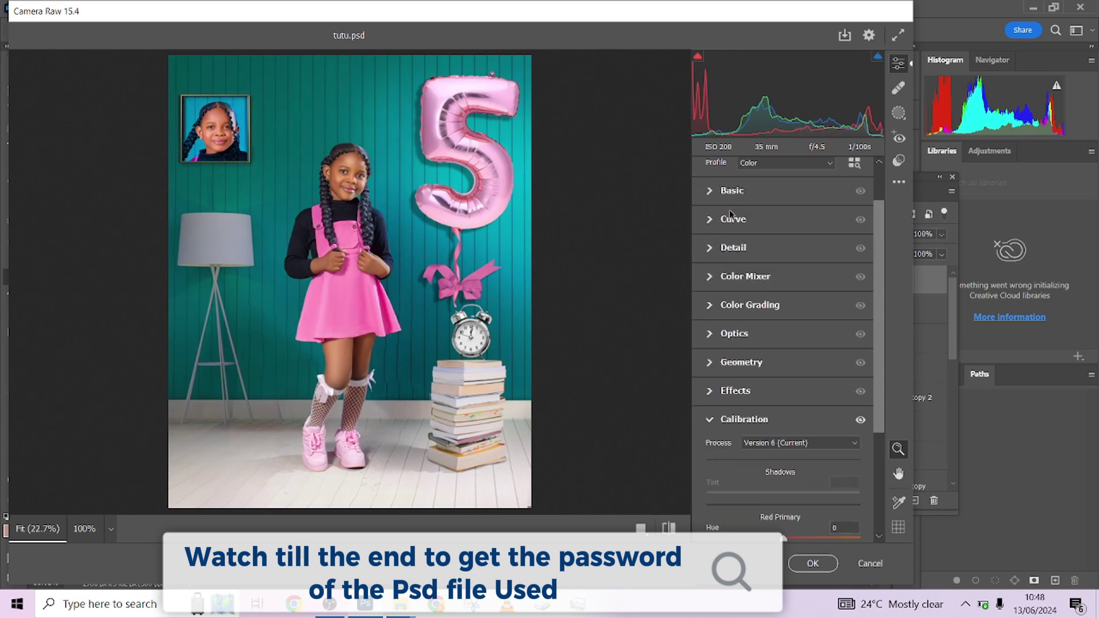
left_click(729, 191)
left_click_drag(783, 228, 775, 231)
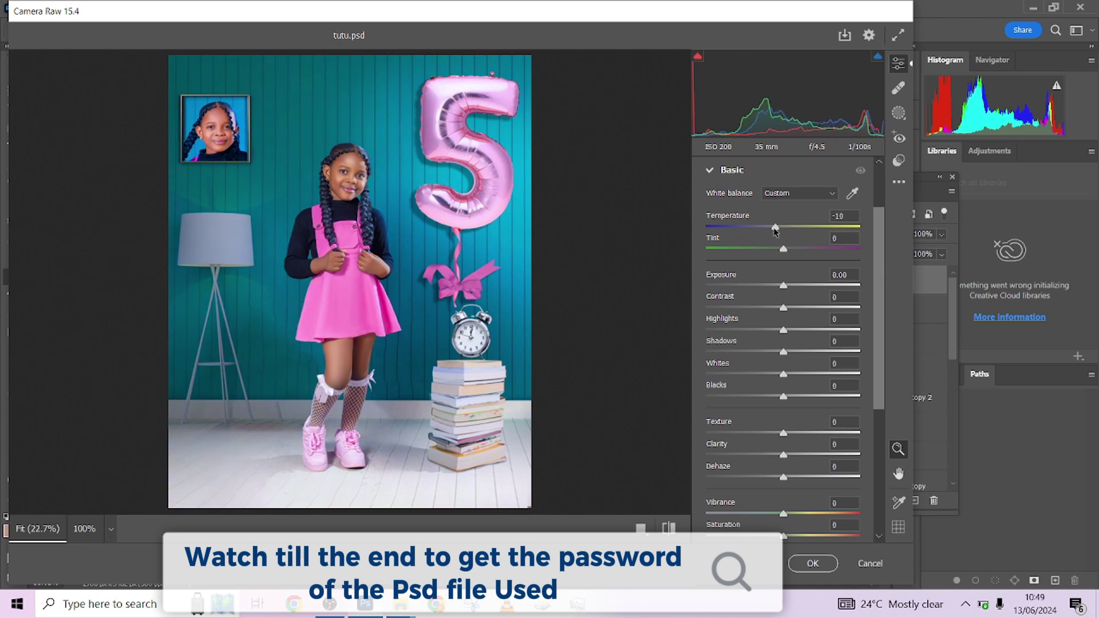
Set the Magentas saturation to +48 in the Color Mixer and raise the Oranges saturation slightly
scroll(806, 397, "down", 5)
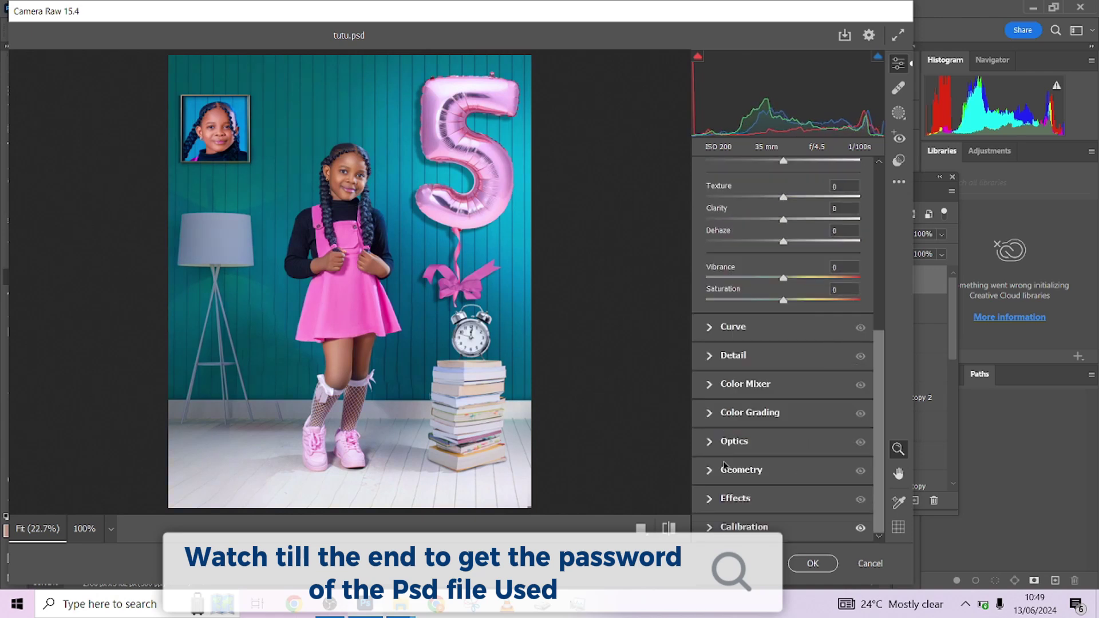
left_click(711, 385)
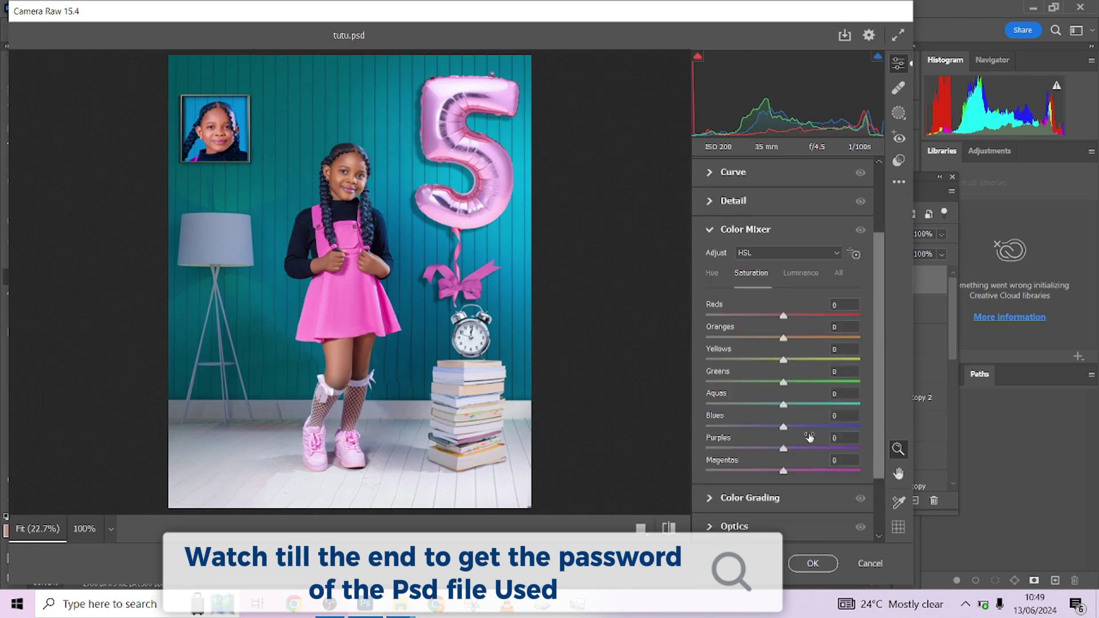
left_click(820, 471)
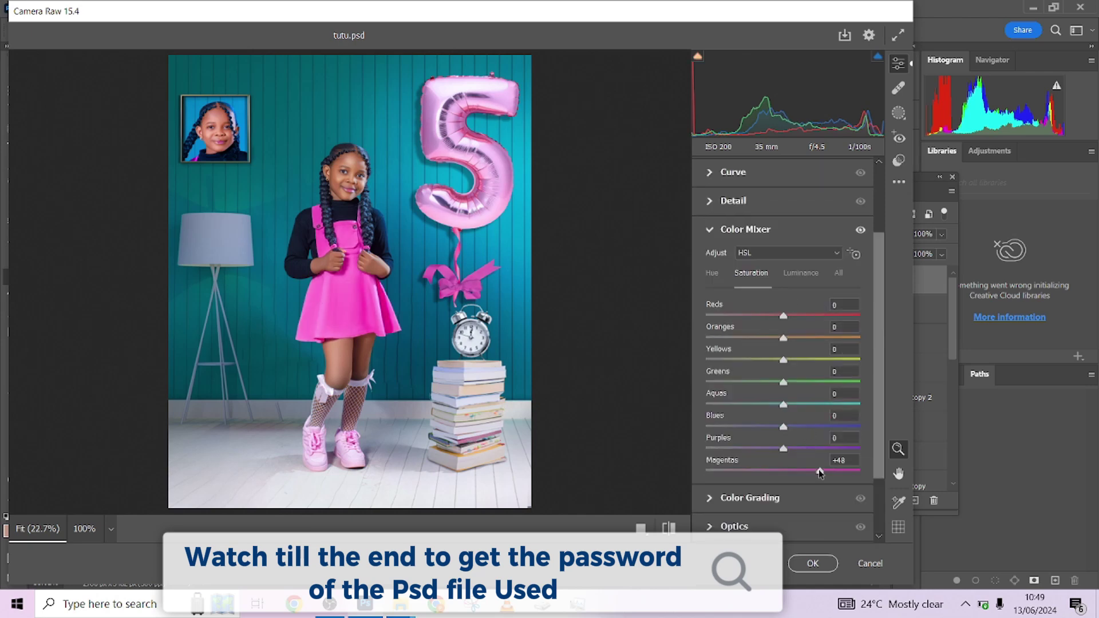
left_click_drag(783, 338, 800, 338)
Lower the Temperature slightly further, set Vignetting to -18 and apply the Camera Raw adjustments
scroll(802, 332, "up", 10)
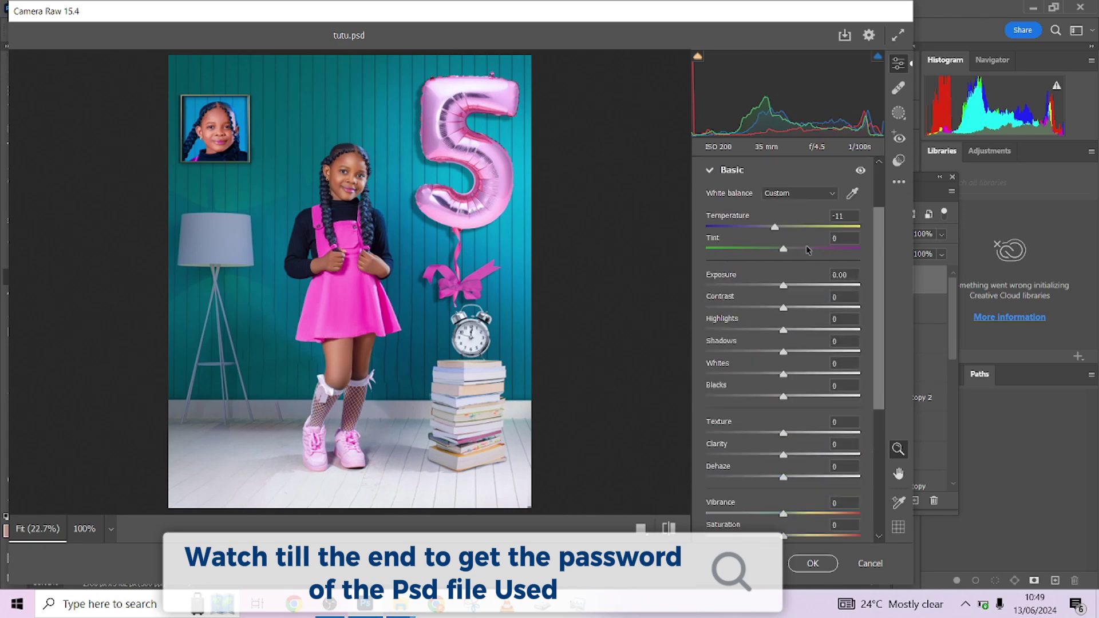
left_click_drag(775, 228, 773, 228)
scroll(802, 343, "down", 5)
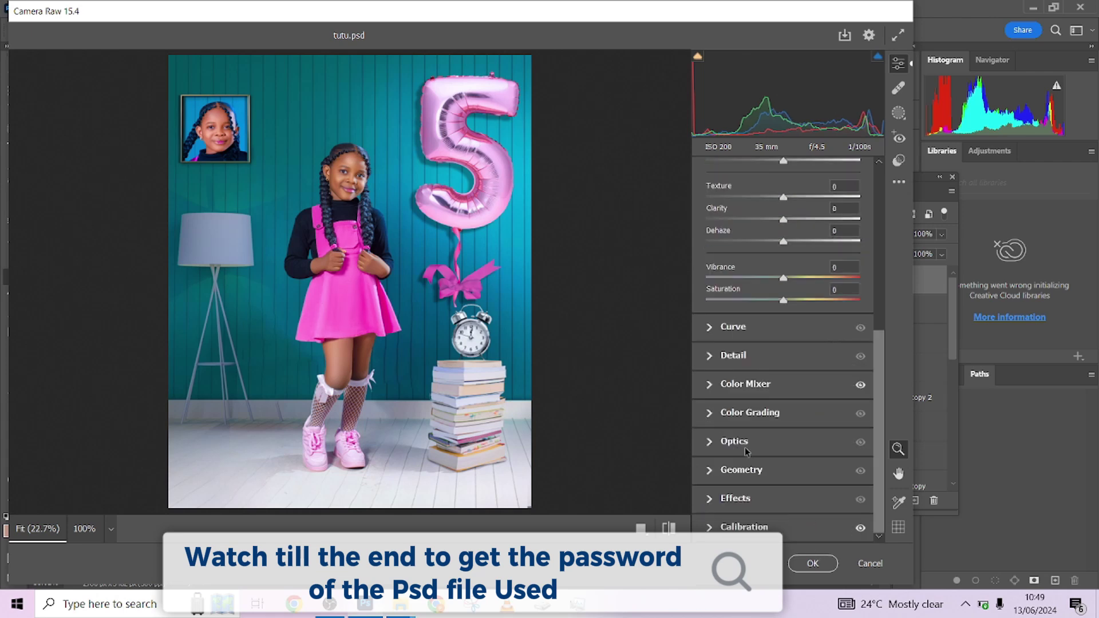
left_click(715, 499)
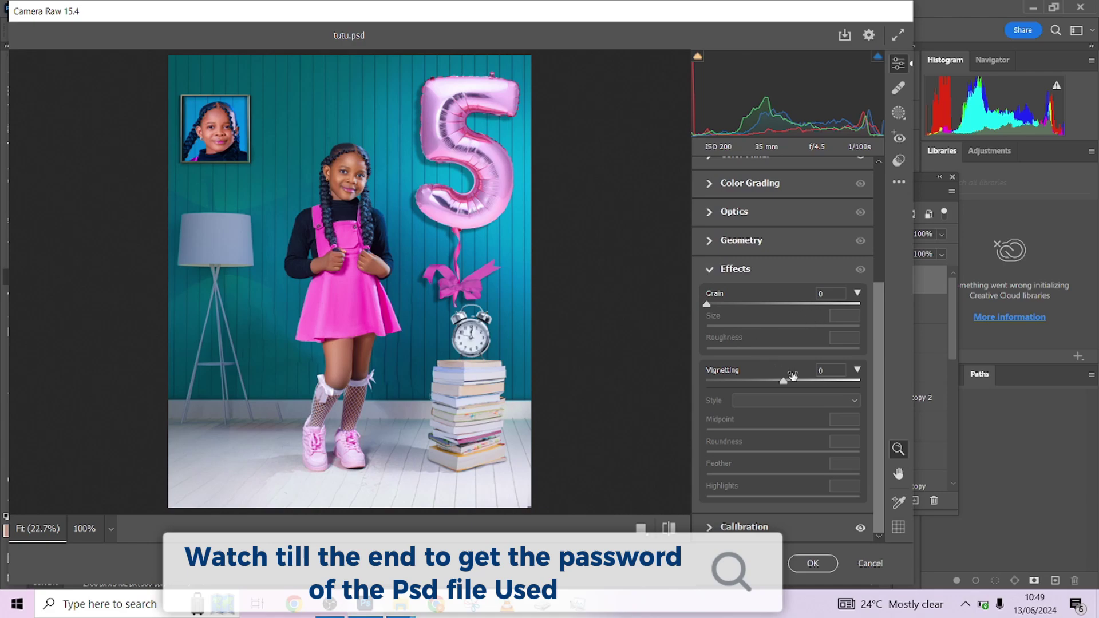
left_click_drag(779, 382, 770, 382)
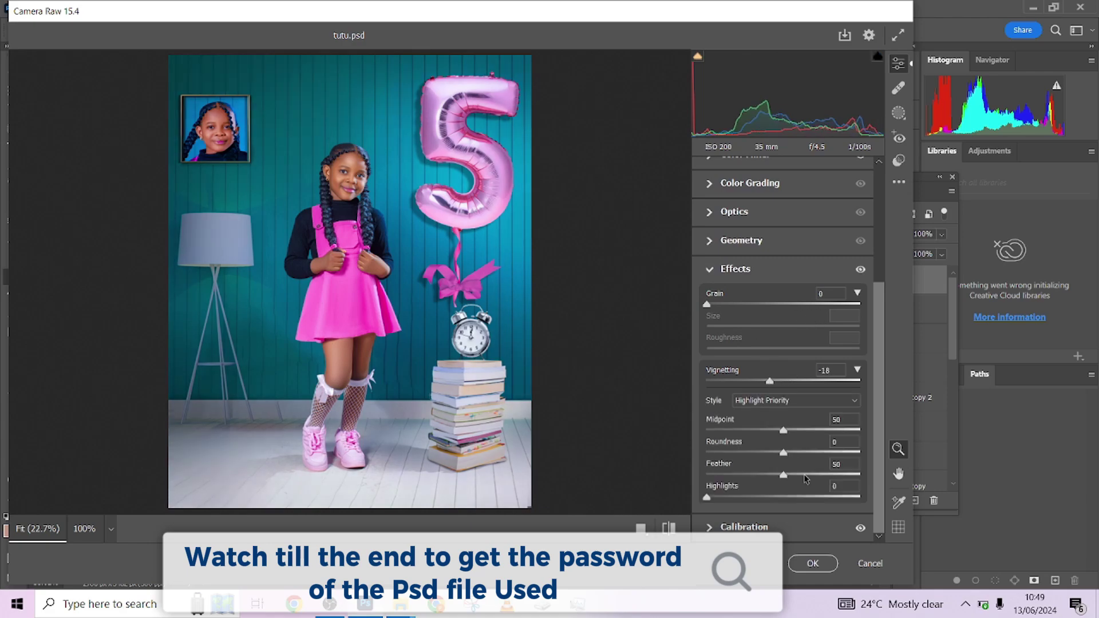
left_click(813, 564)
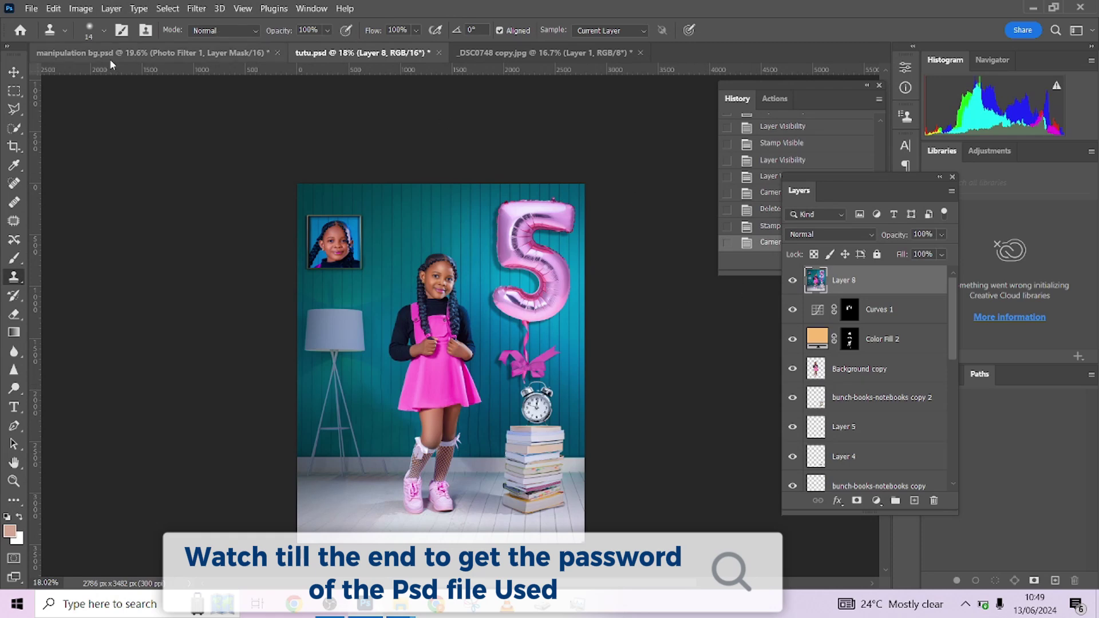
Copy the Photo Filter 1 adjustment layer from manipulation bg.psd into tutu.psd above Layer 8
left_click(169, 53)
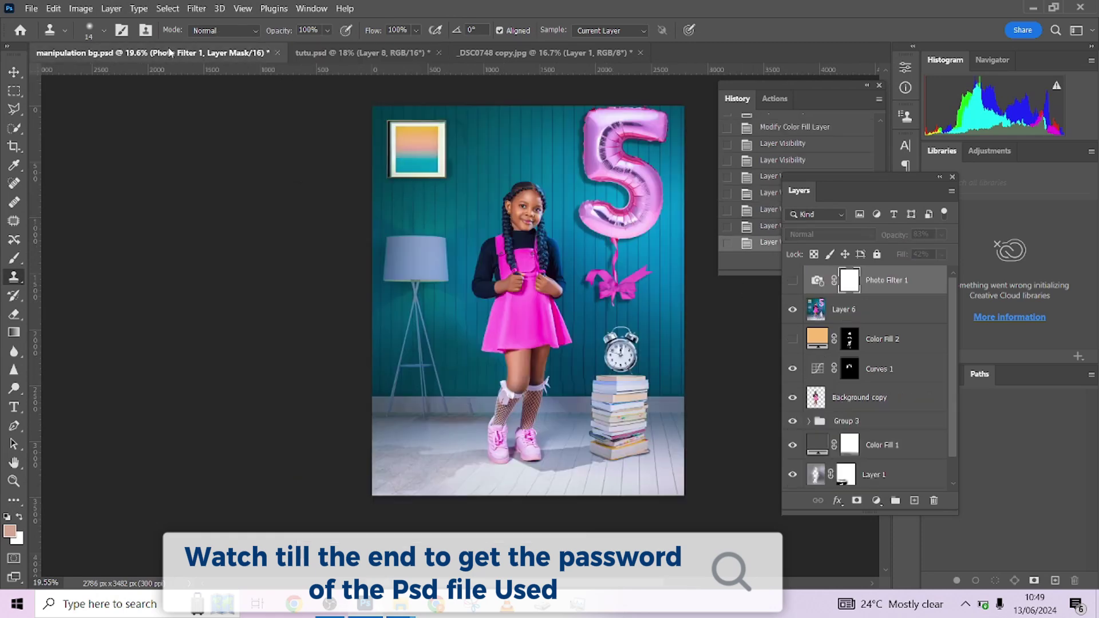
left_click(792, 280)
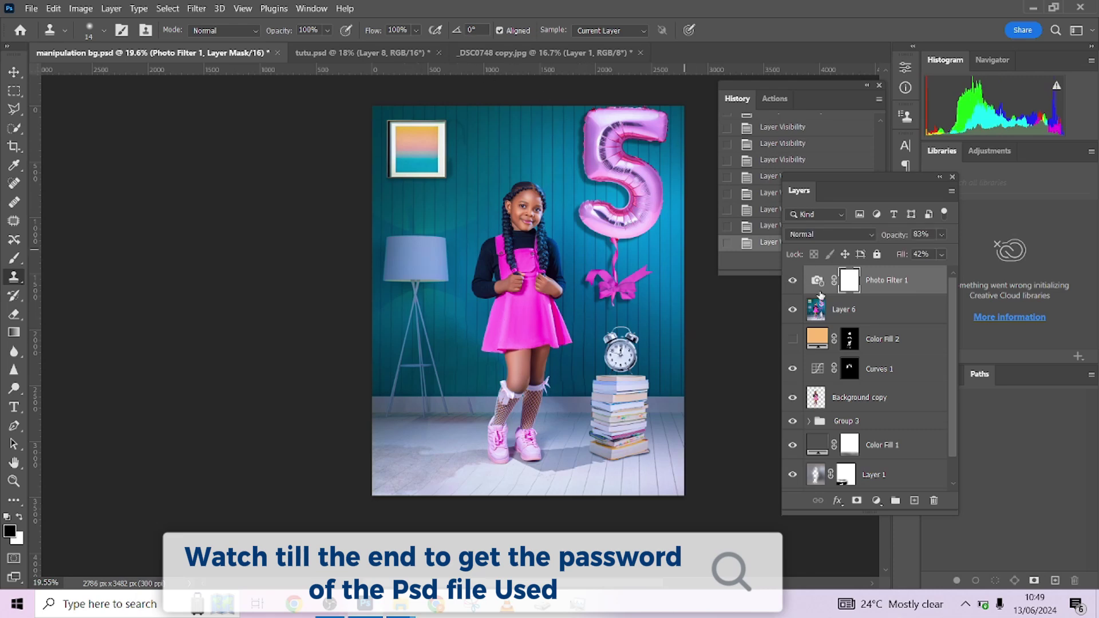
left_click(792, 280)
left_click_drag(890, 275, 501, 297)
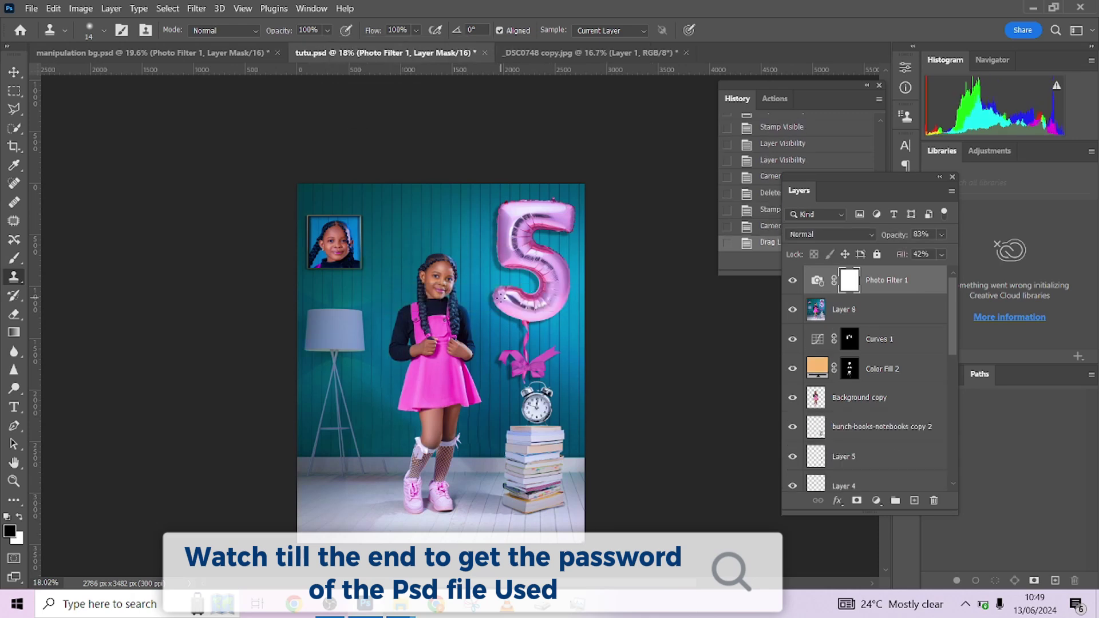
Compare the image with and without Photo Filter 1, and set that layer's Fill to 38%
left_click(792, 280)
left_click(792, 280)
left_click(941, 257)
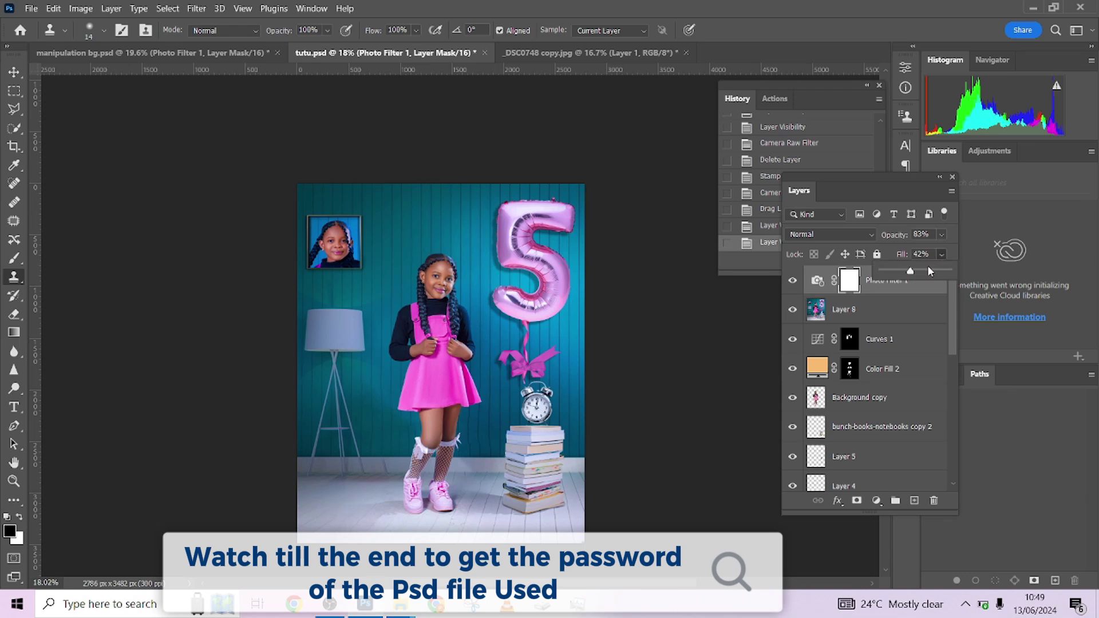
mouse_move(910, 270)
left_mouse_down()
mouse_move(923, 274)
mouse_move(912, 278)
left_mouse_up()
Compare the finished composite with the original photo by isolating the Background layer, and restore the visibility of all layers
scroll(893, 355, "down", 5)
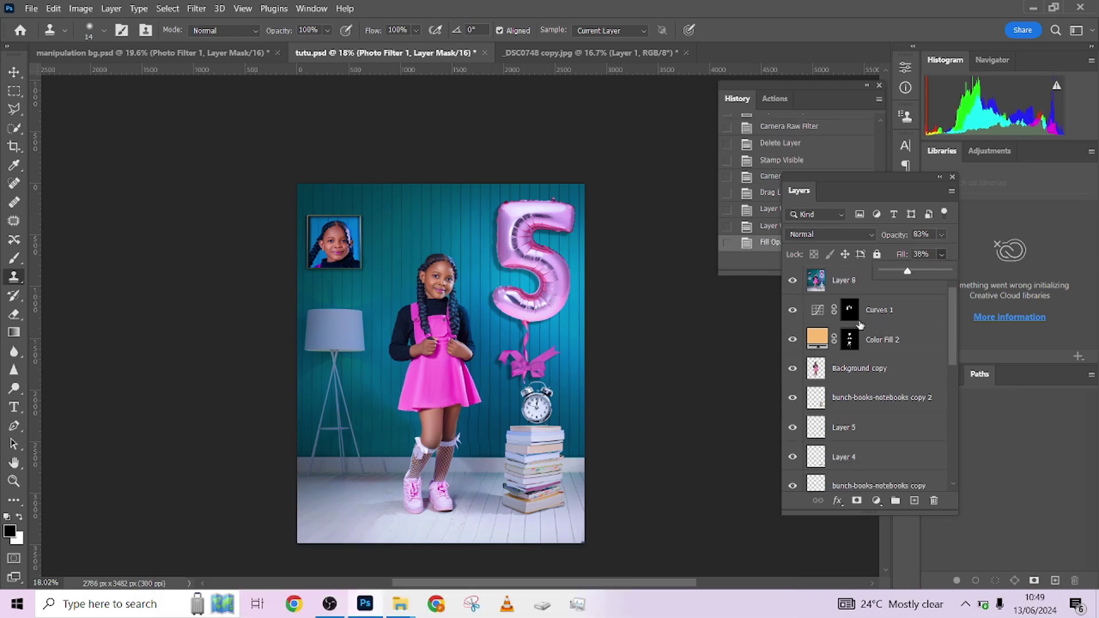
scroll(867, 430, "down", 3)
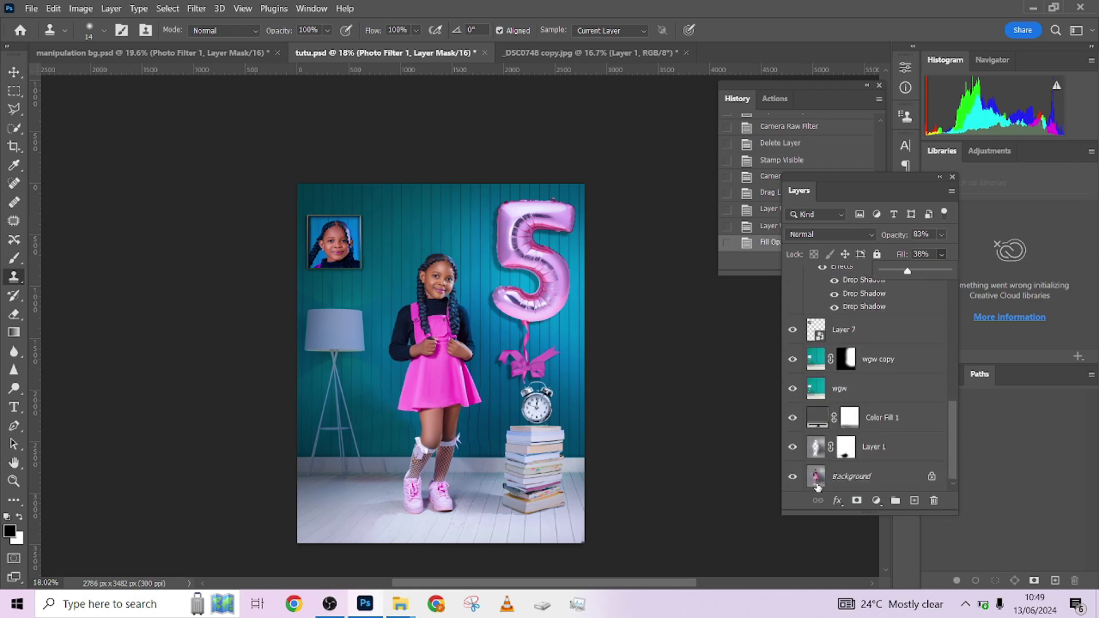
left_click(793, 477, "alt")
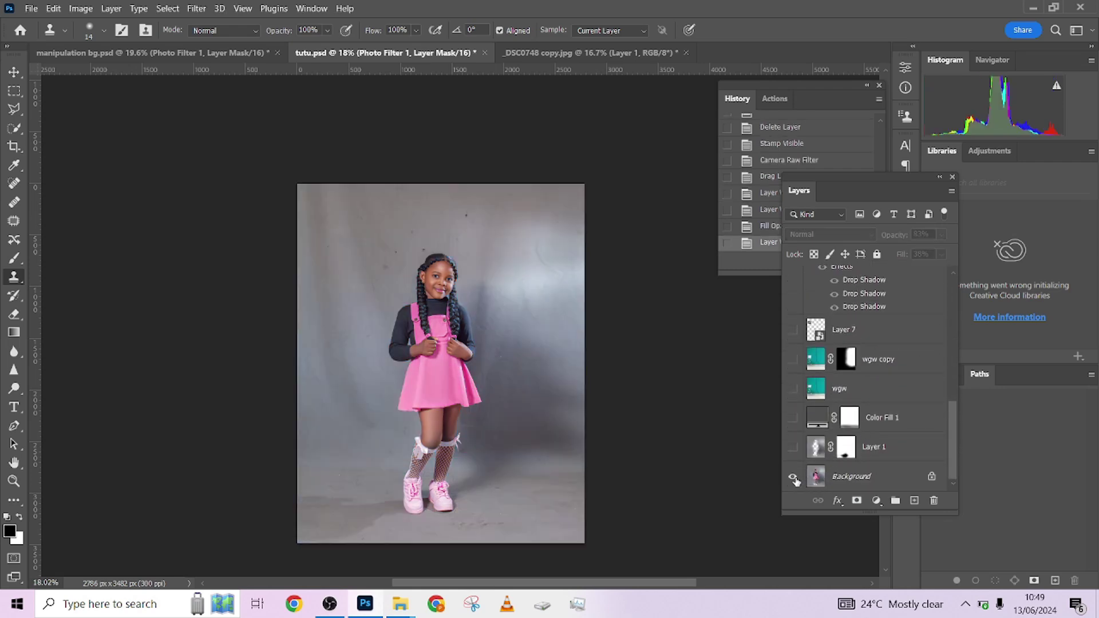
left_click(793, 477, "alt")
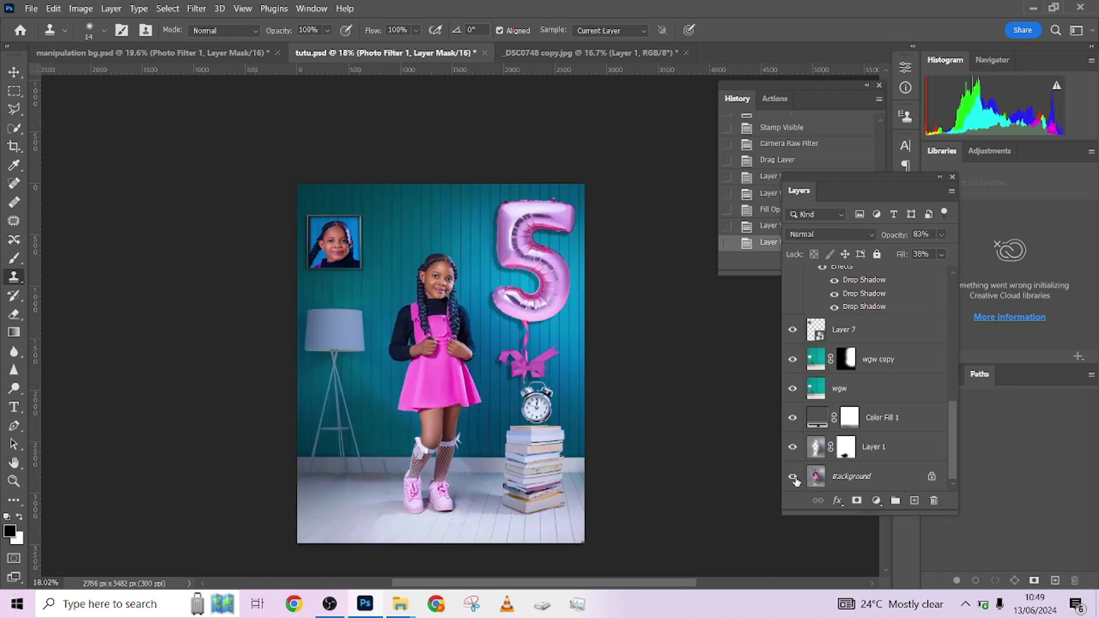